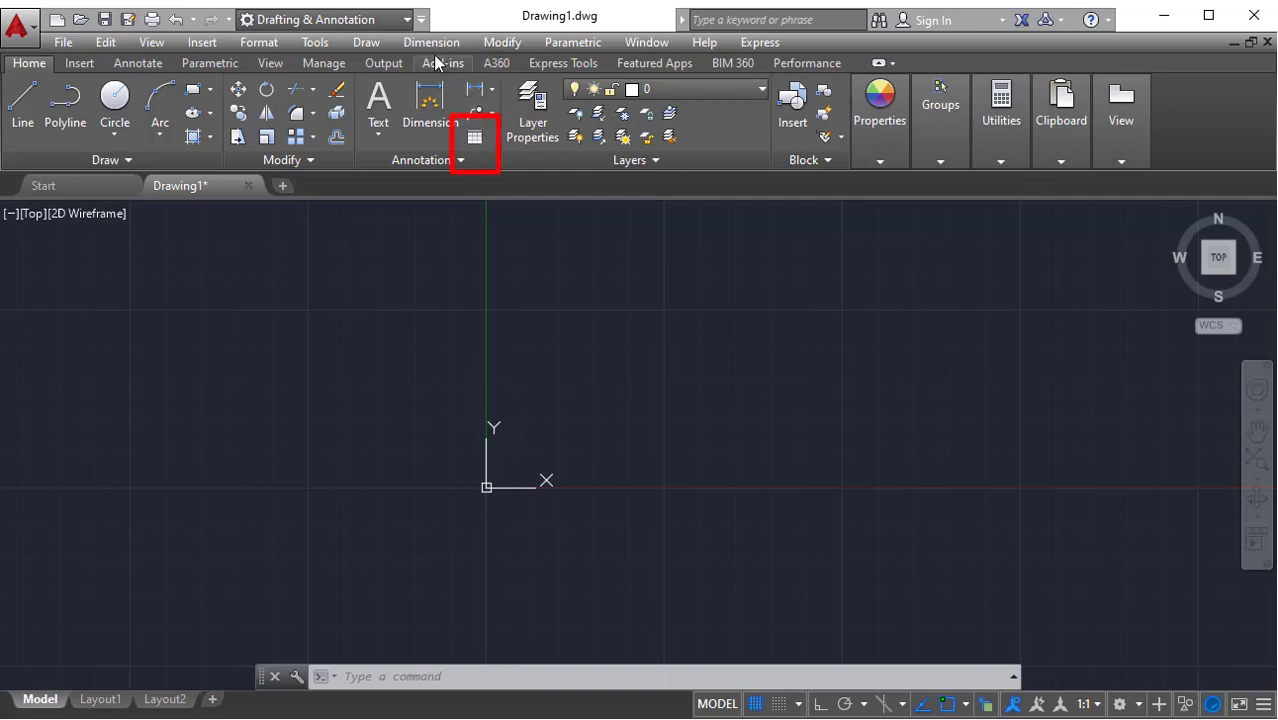
click(368, 44)
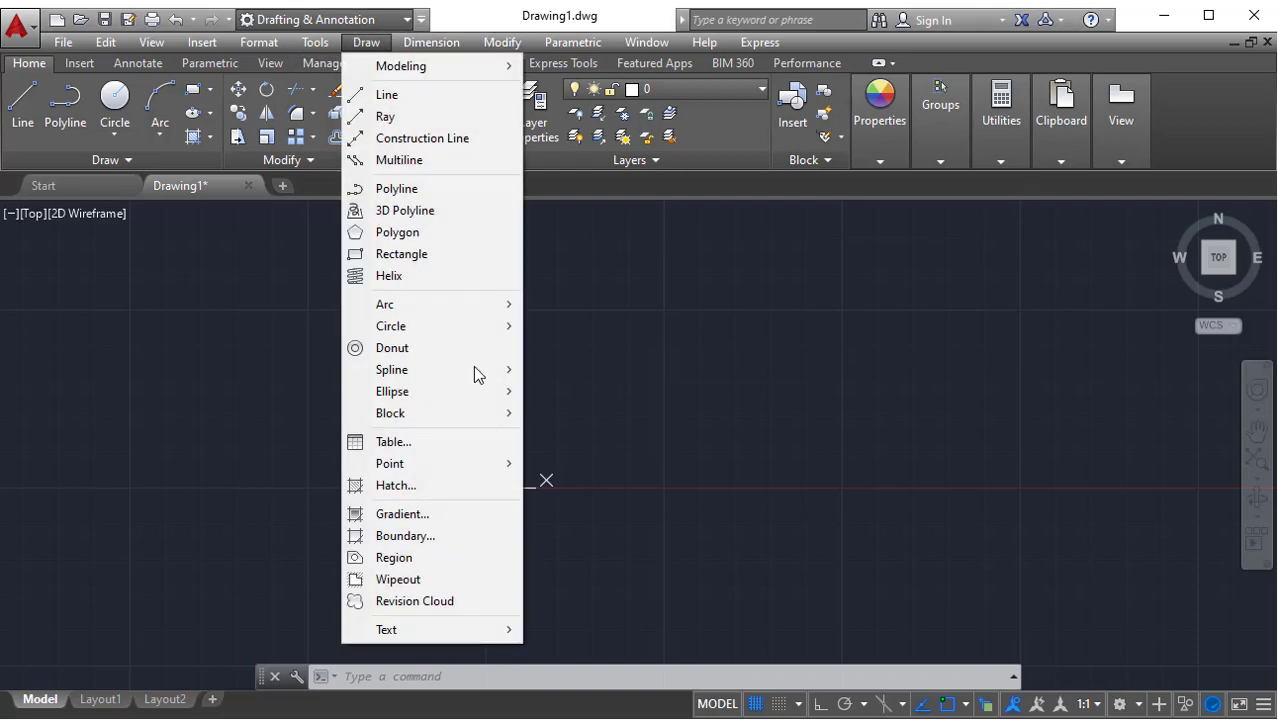
click(683, 364)
click(358, 252)
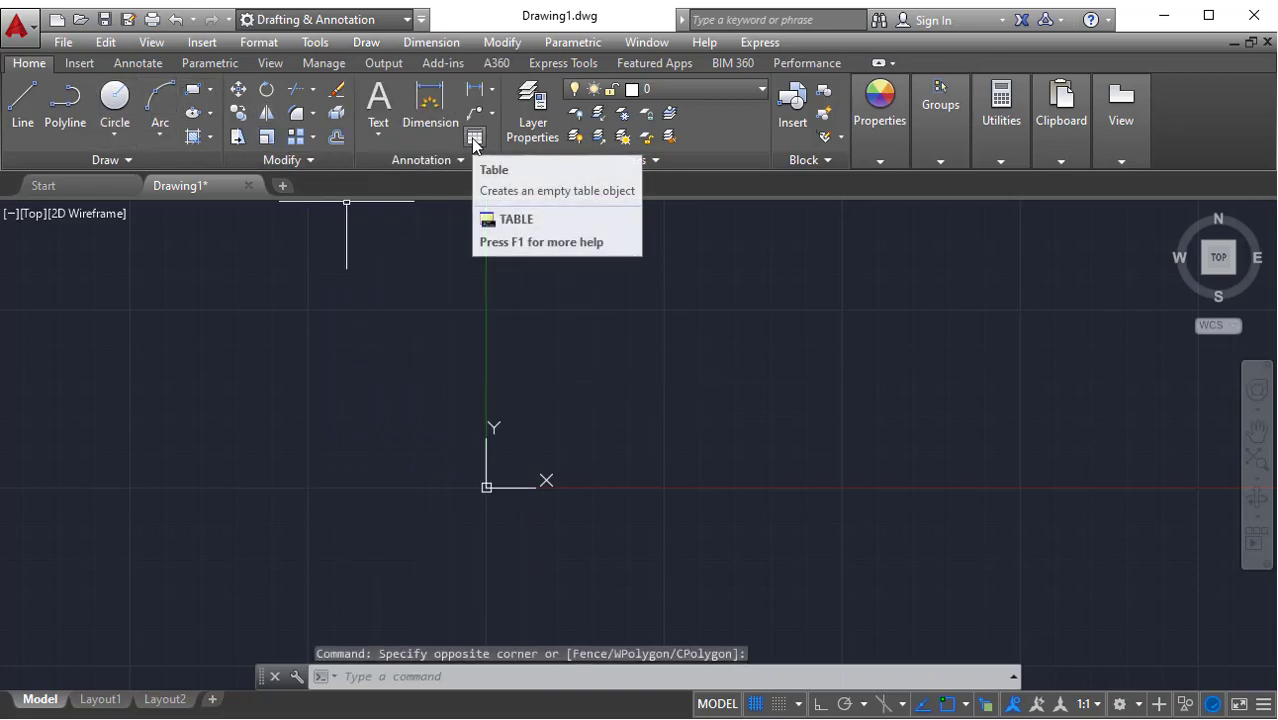
middle_drag(469, 445, 572, 449)
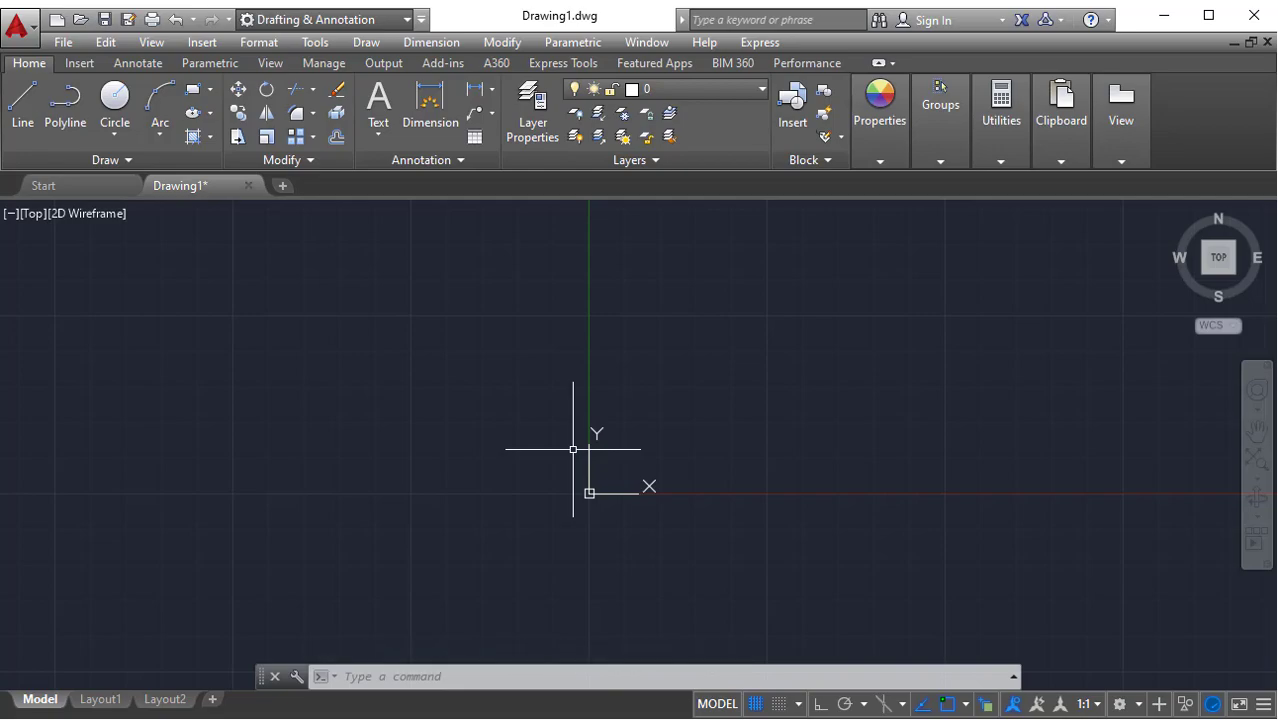
- Start the Table command to bring up the settings for inserting a new table
text(table)
key(Return)
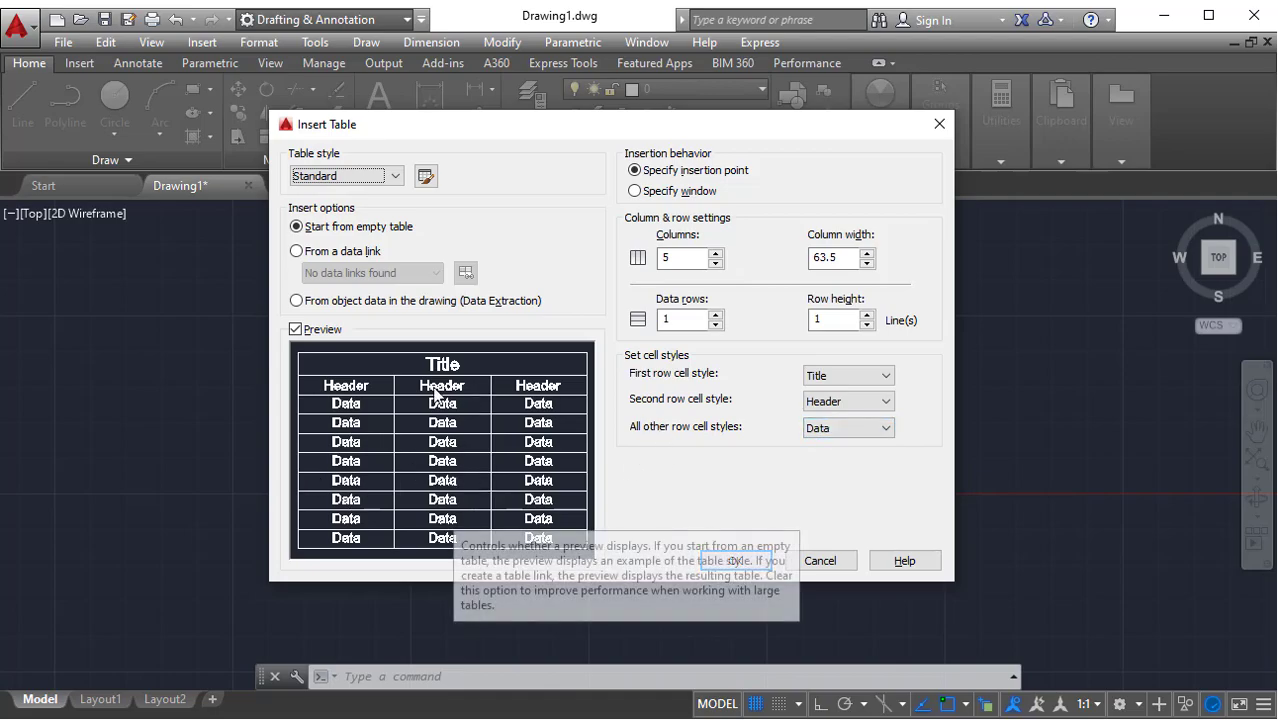
- Try Data as the first row cell style and Title as the second, and restore Title and Header
click(849, 376)
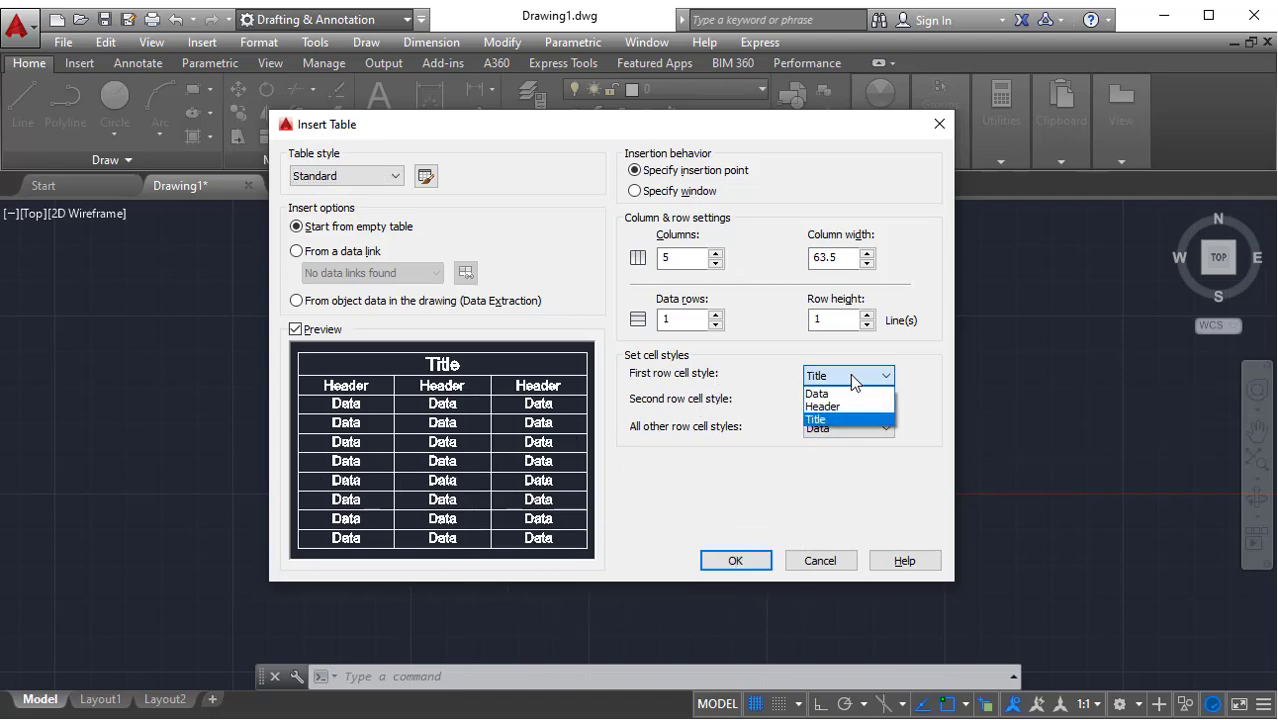
click(842, 395)
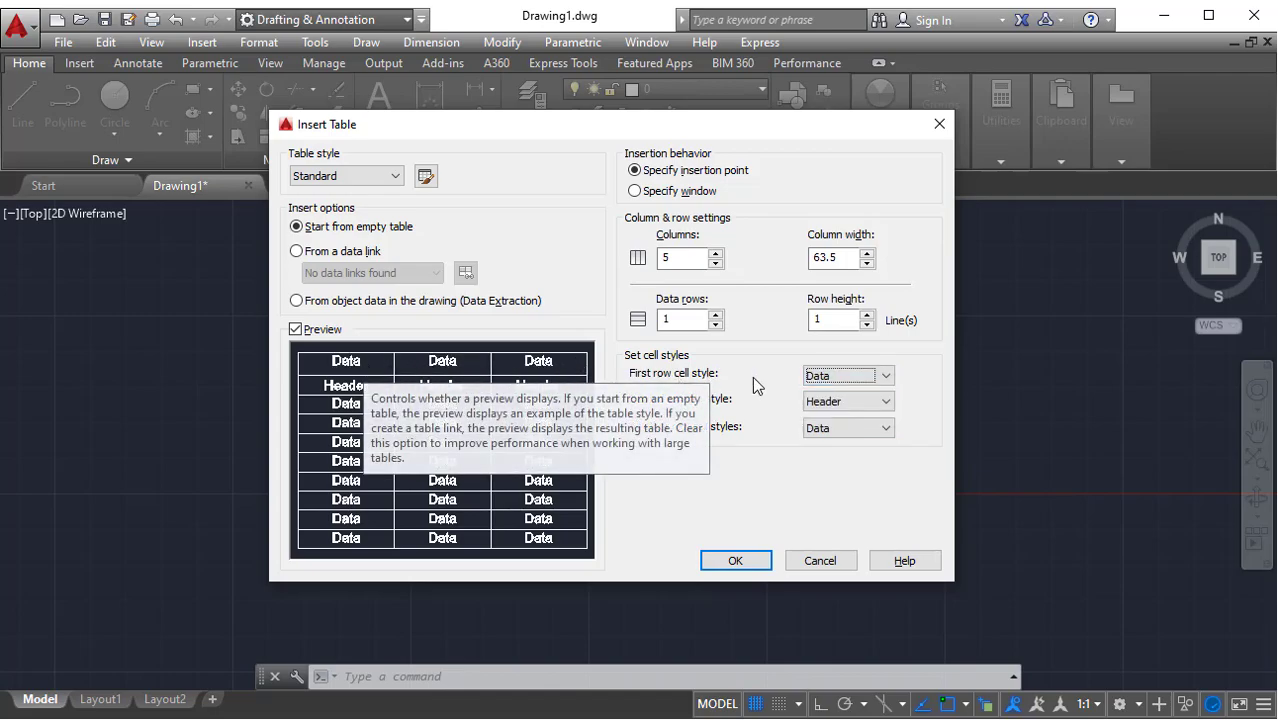
click(845, 398)
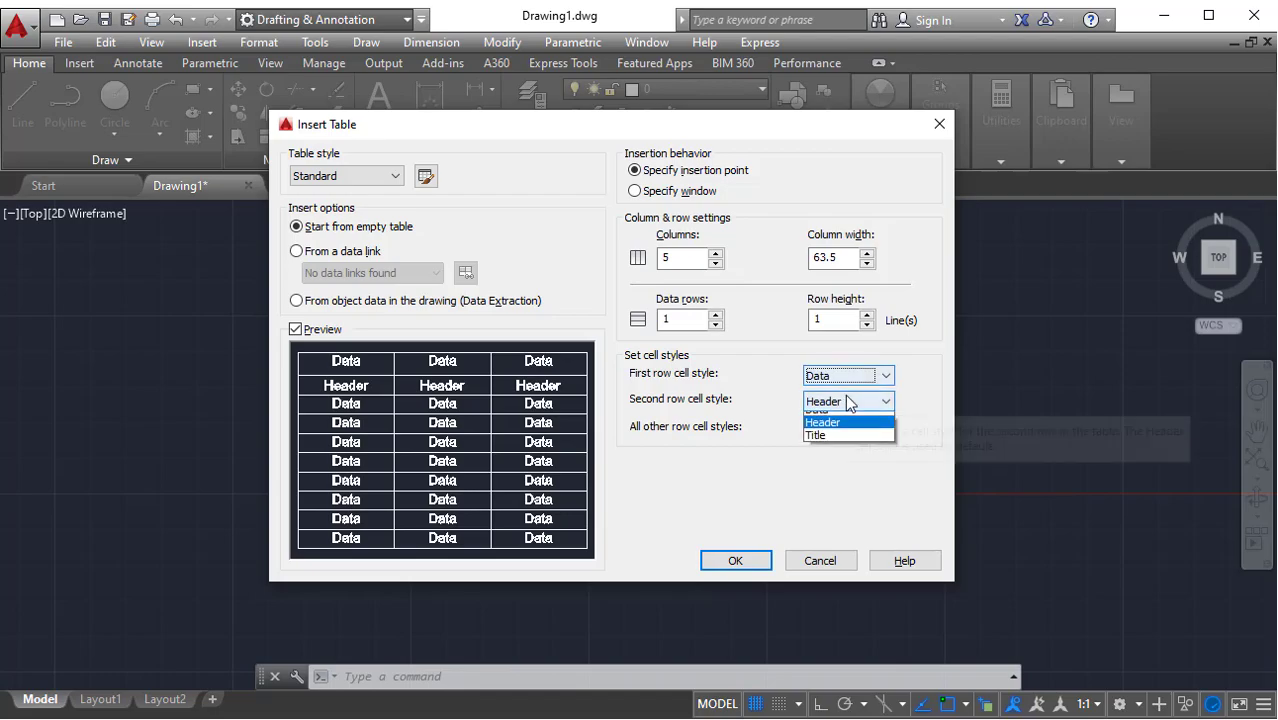
click(838, 445)
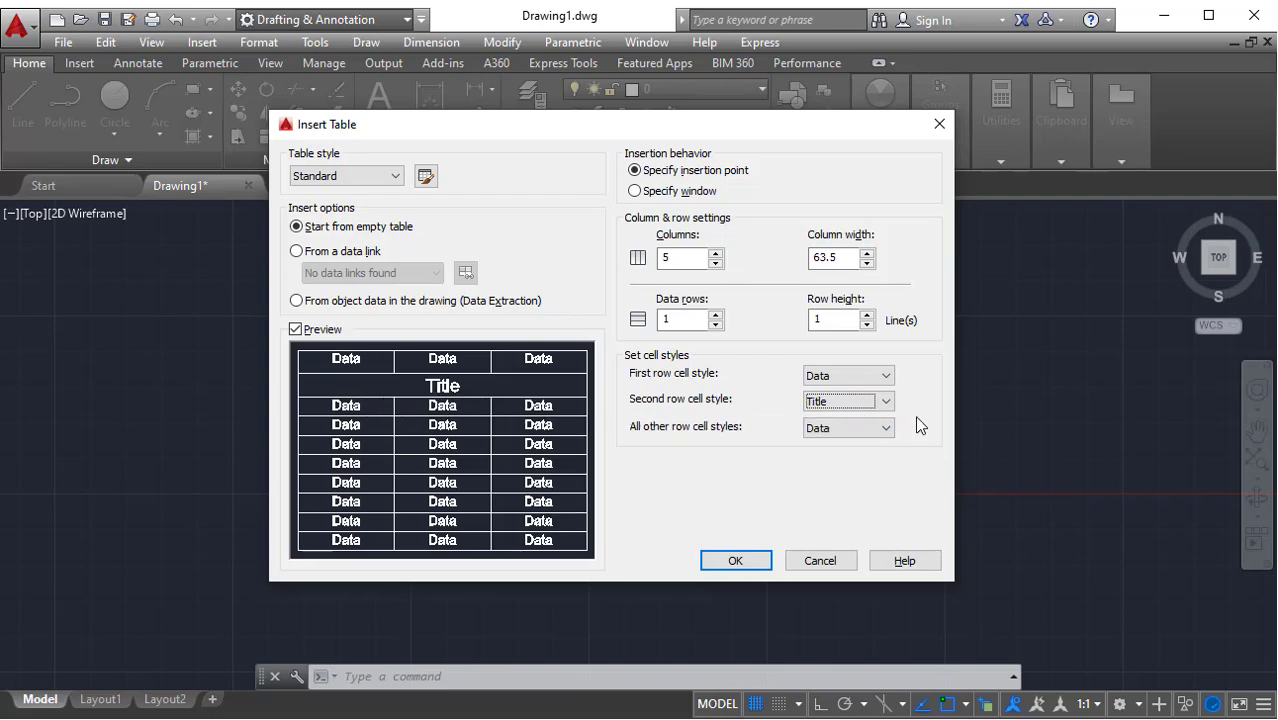
click(848, 375)
click(834, 401)
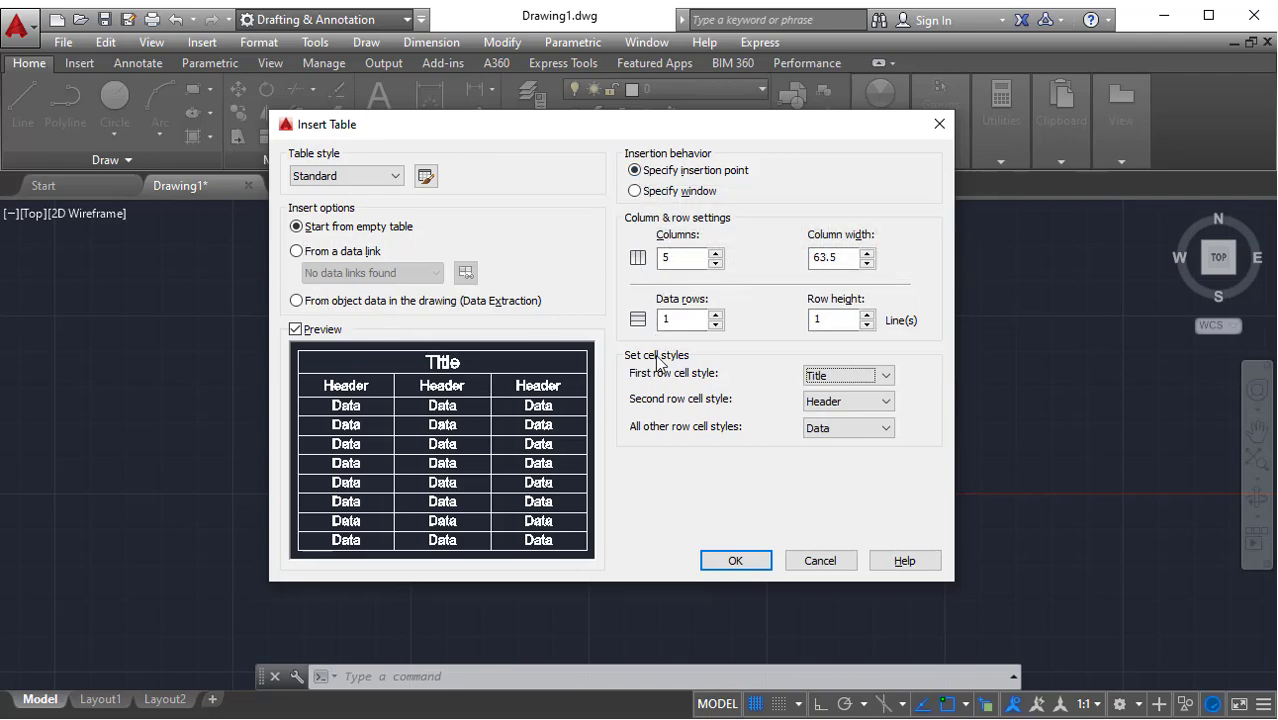
- Try the data link source and the window insertion behavior, returning to an empty table with a specified insertion point
click(306, 257)
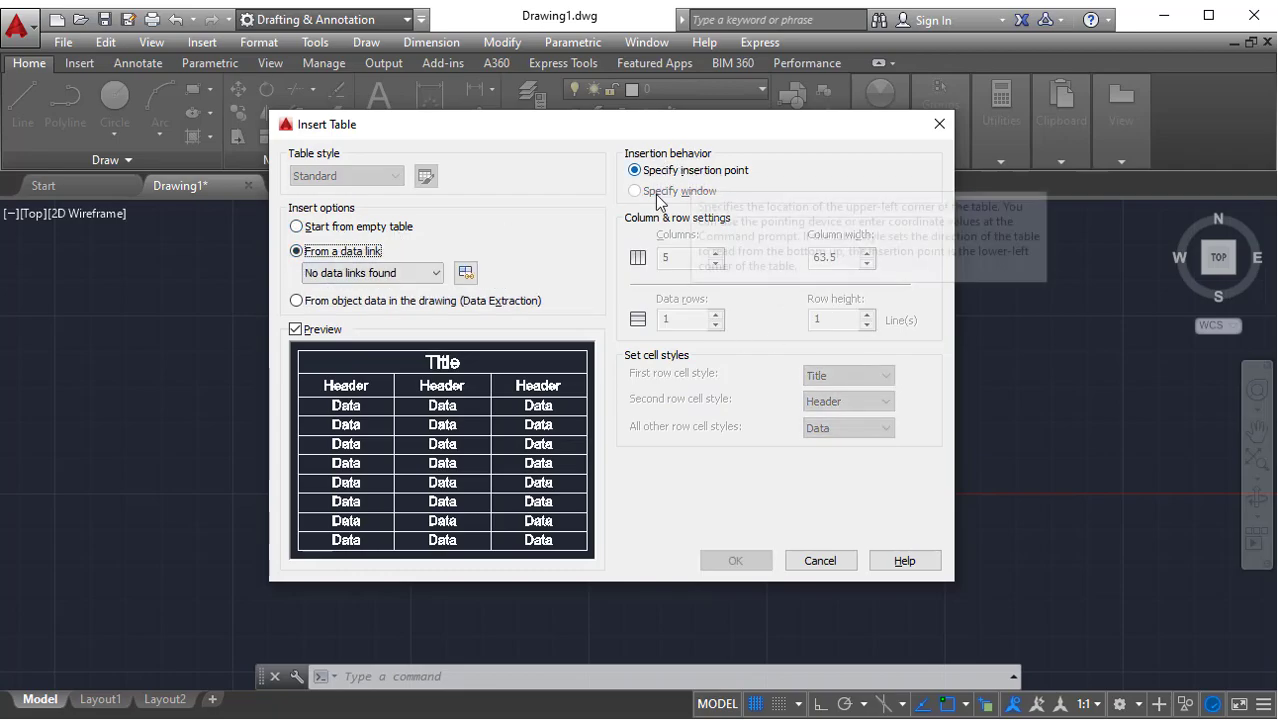
click(330, 227)
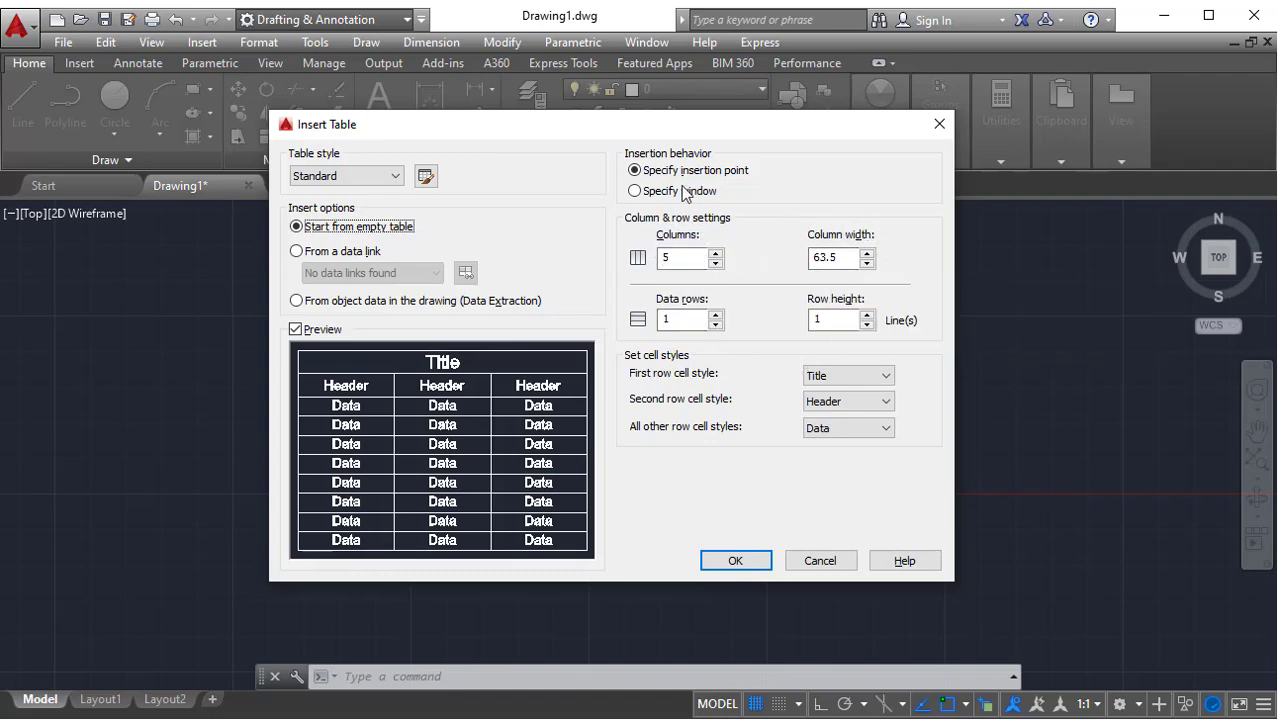
drag(682, 257, 632, 262)
click(837, 259)
drag(837, 259, 785, 272)
drag(704, 318, 642, 310)
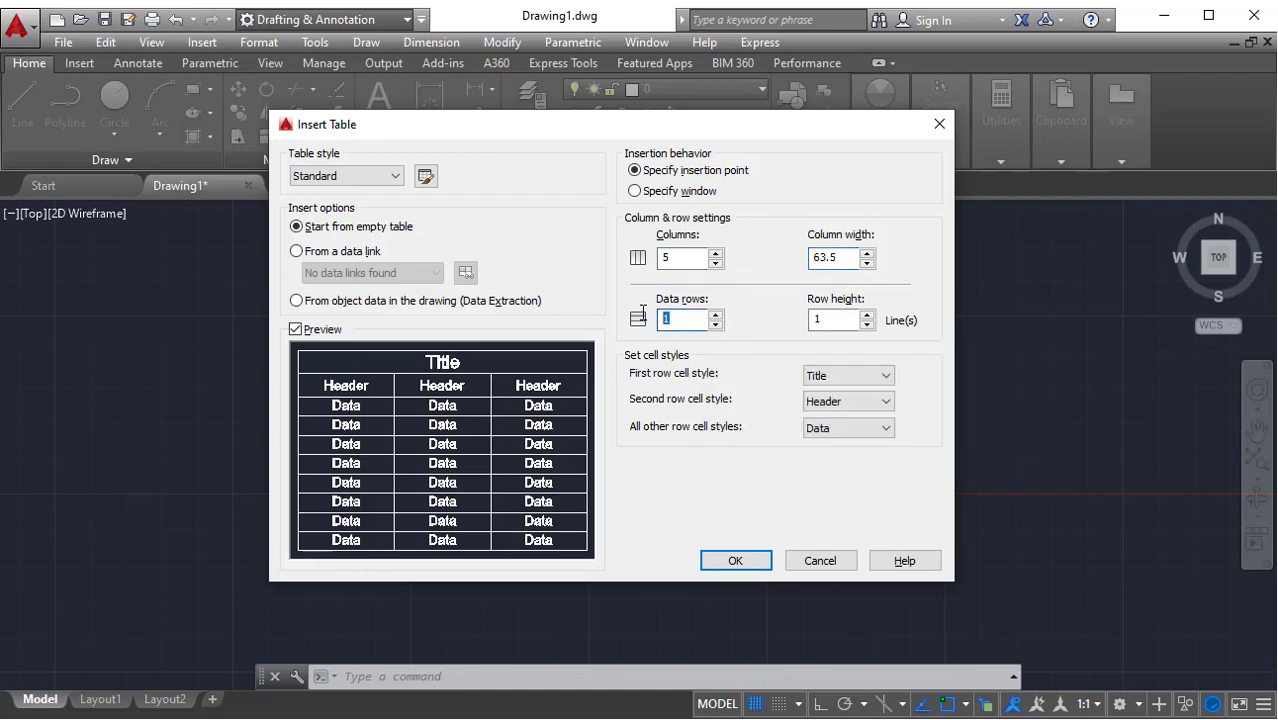
drag(841, 319, 765, 322)
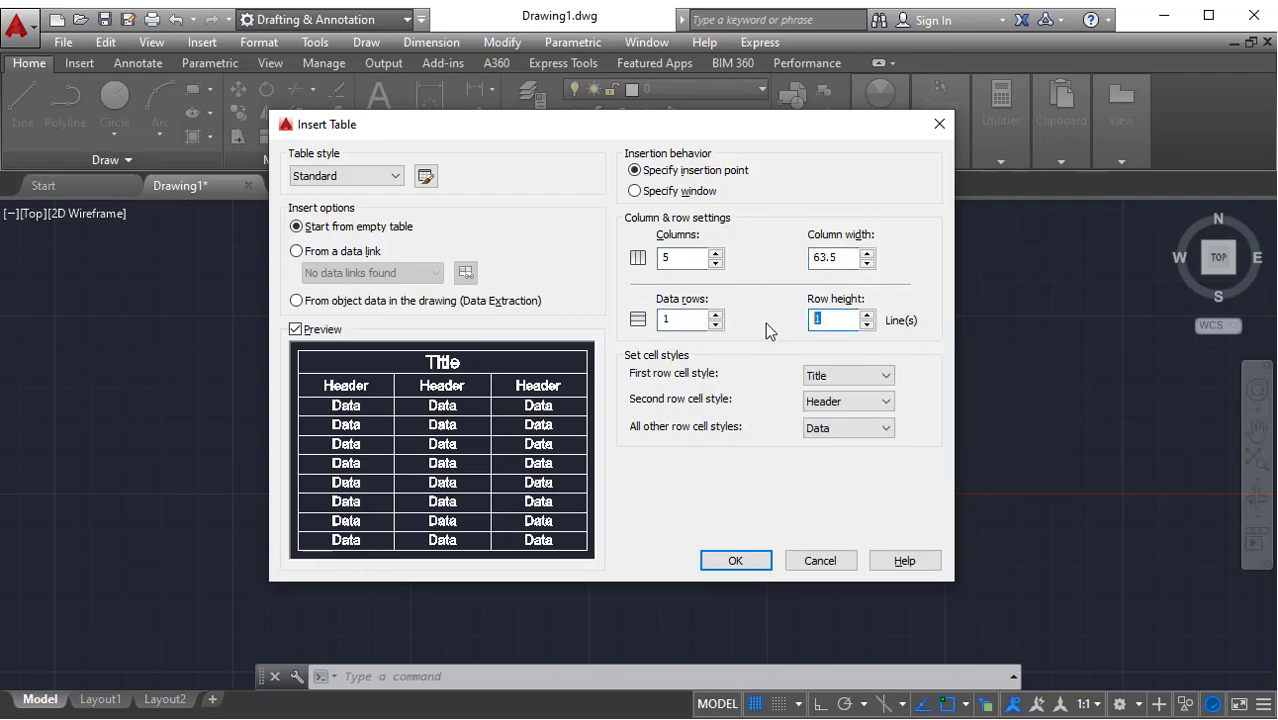
click(645, 192)
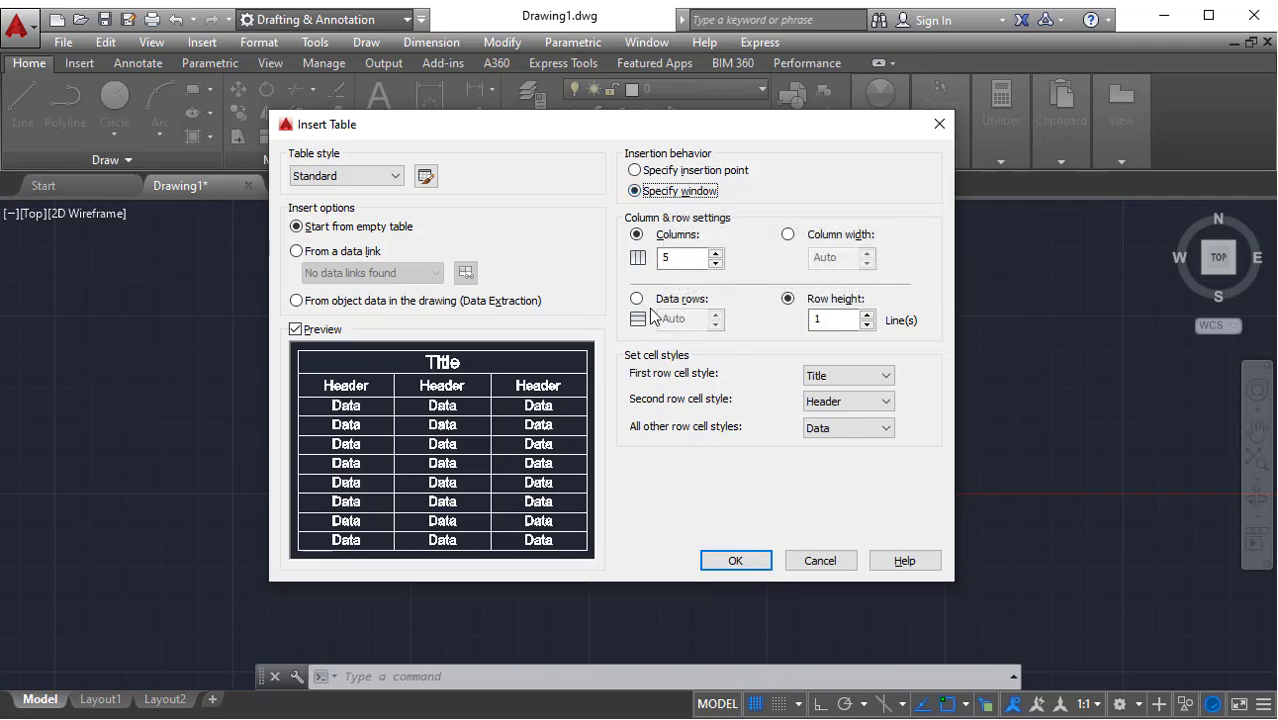
click(660, 171)
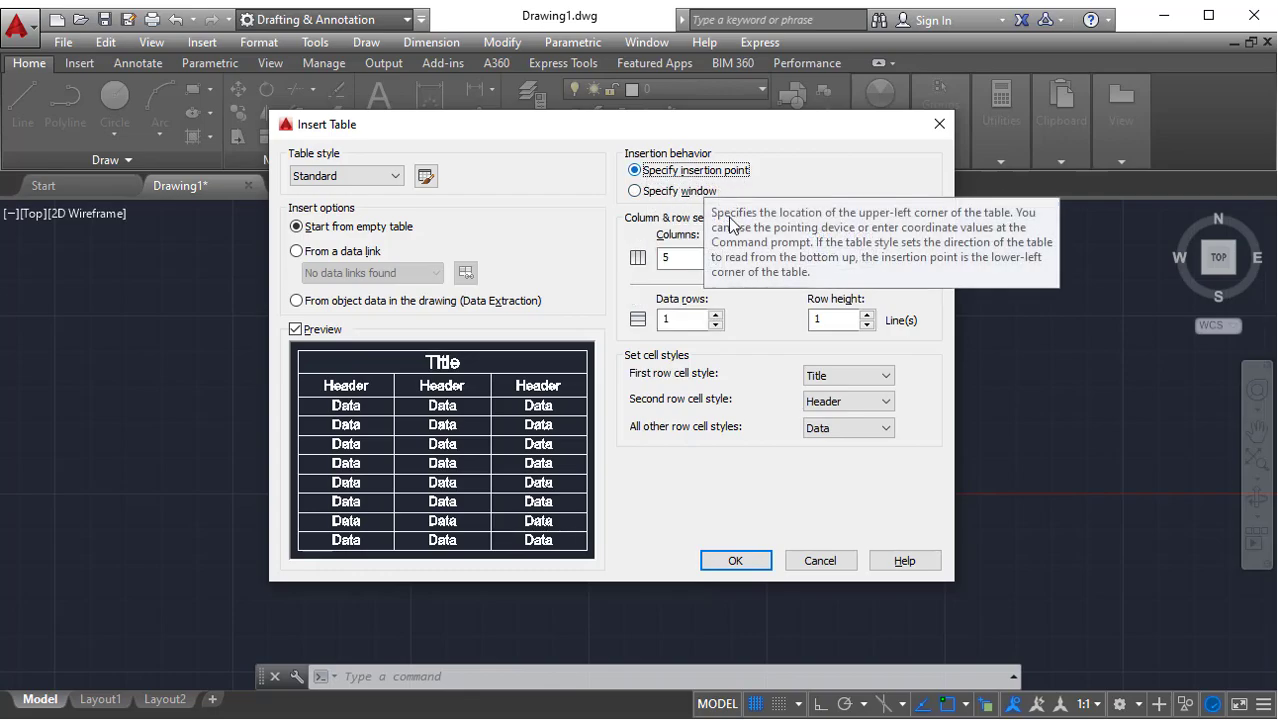
- Configure the new table with 4 columns and 5 data rows and accept the settings
double_click(686, 262)
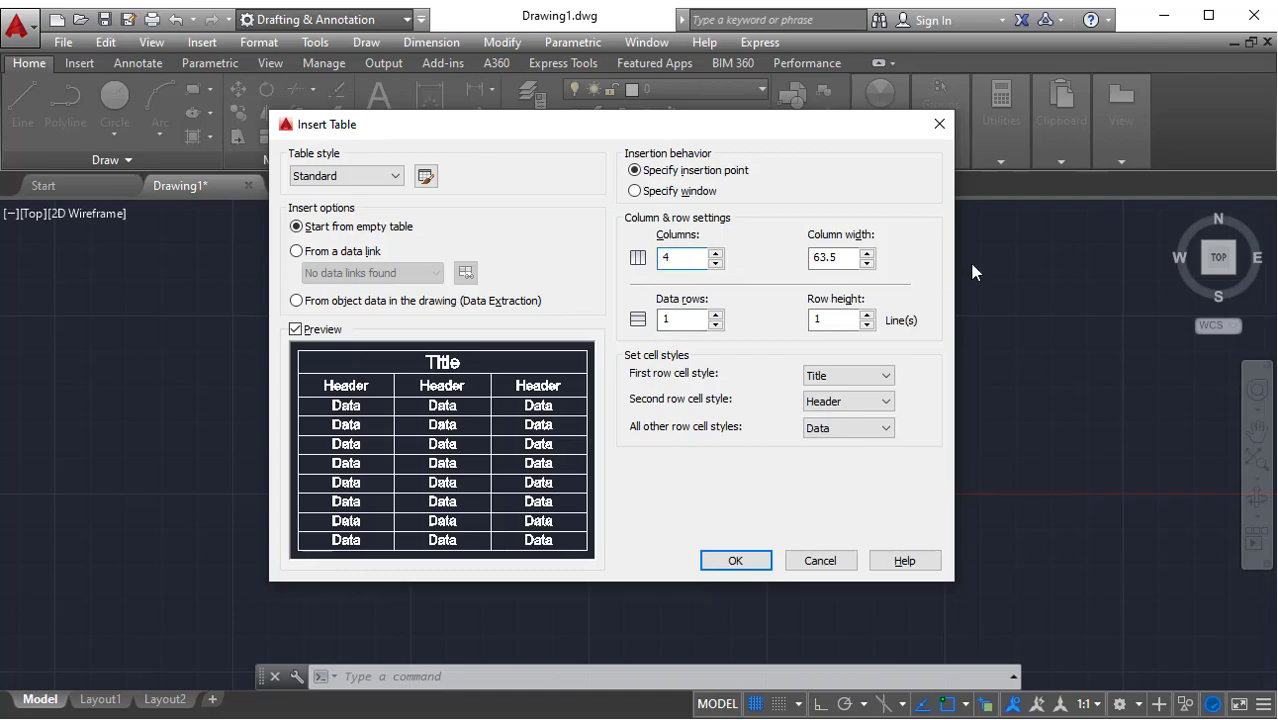
double_click(815, 258)
double_click(668, 319)
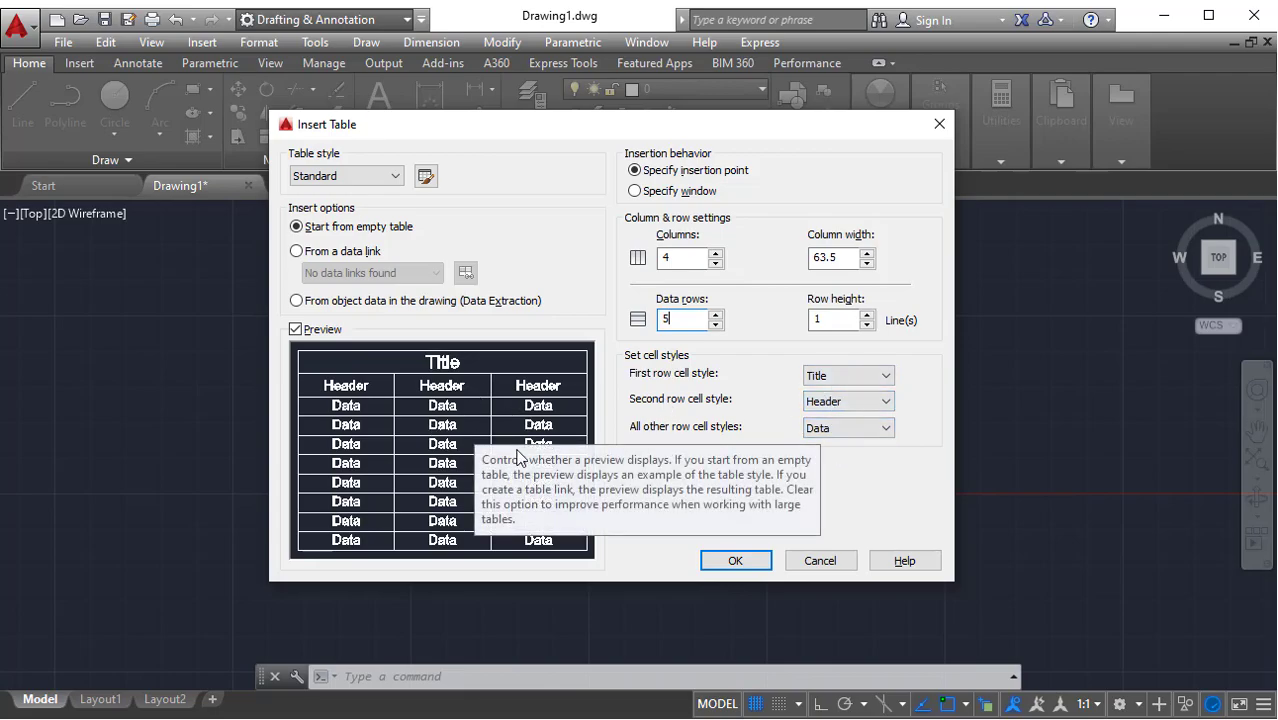
click(747, 568)
- Place the table above and to the right of the origin, leaving its title cell empty and deselecting it
scroll(765, 302, down, 4)
middle_drag(792, 276, 587, 374)
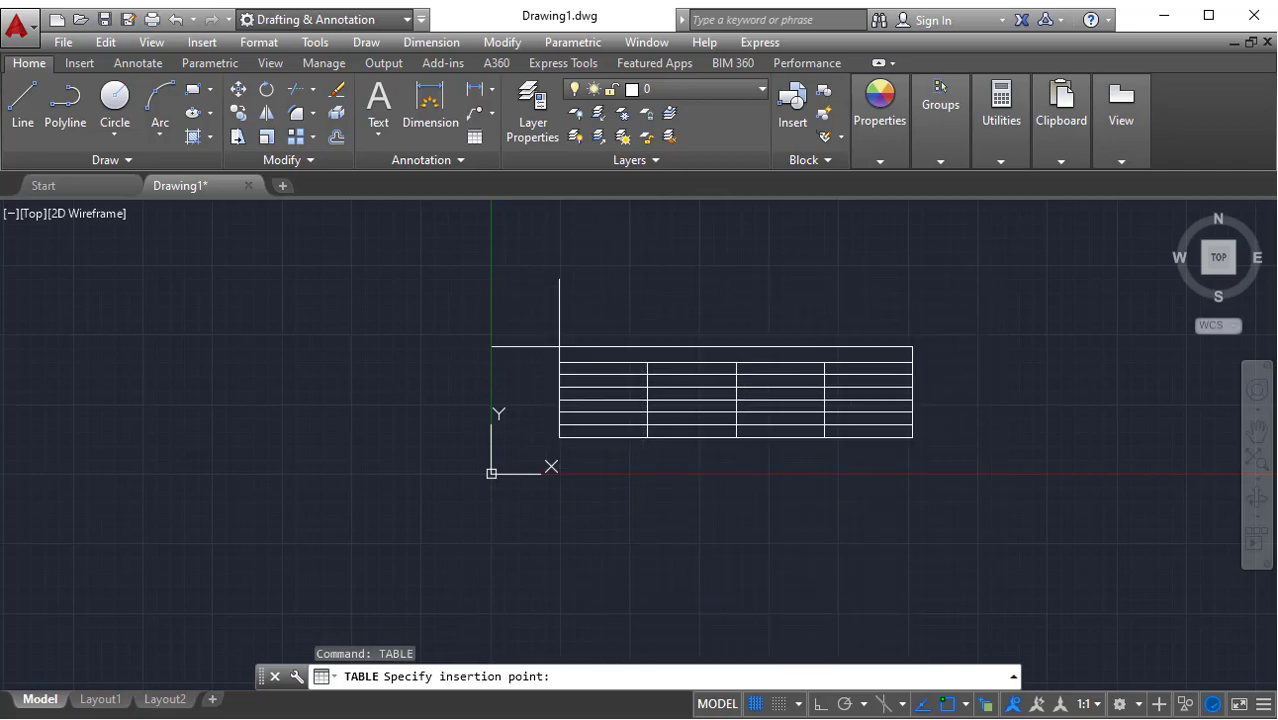
click(557, 336)
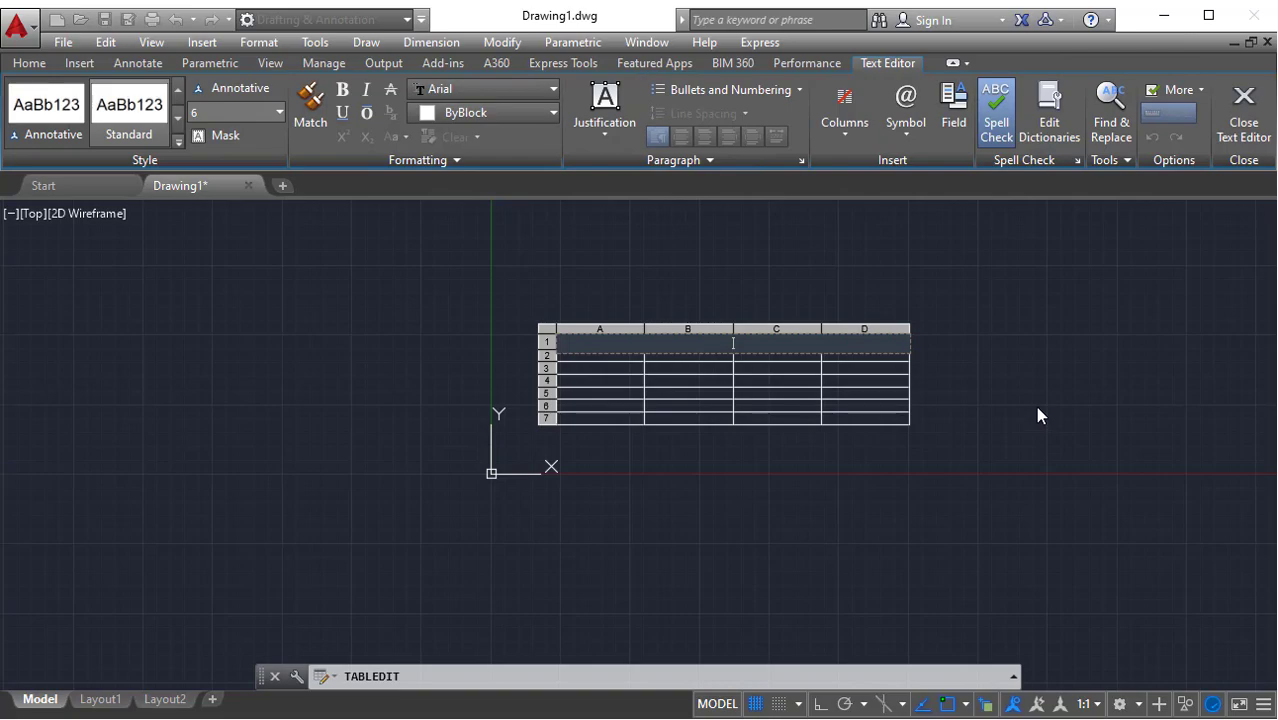
key(Escape)
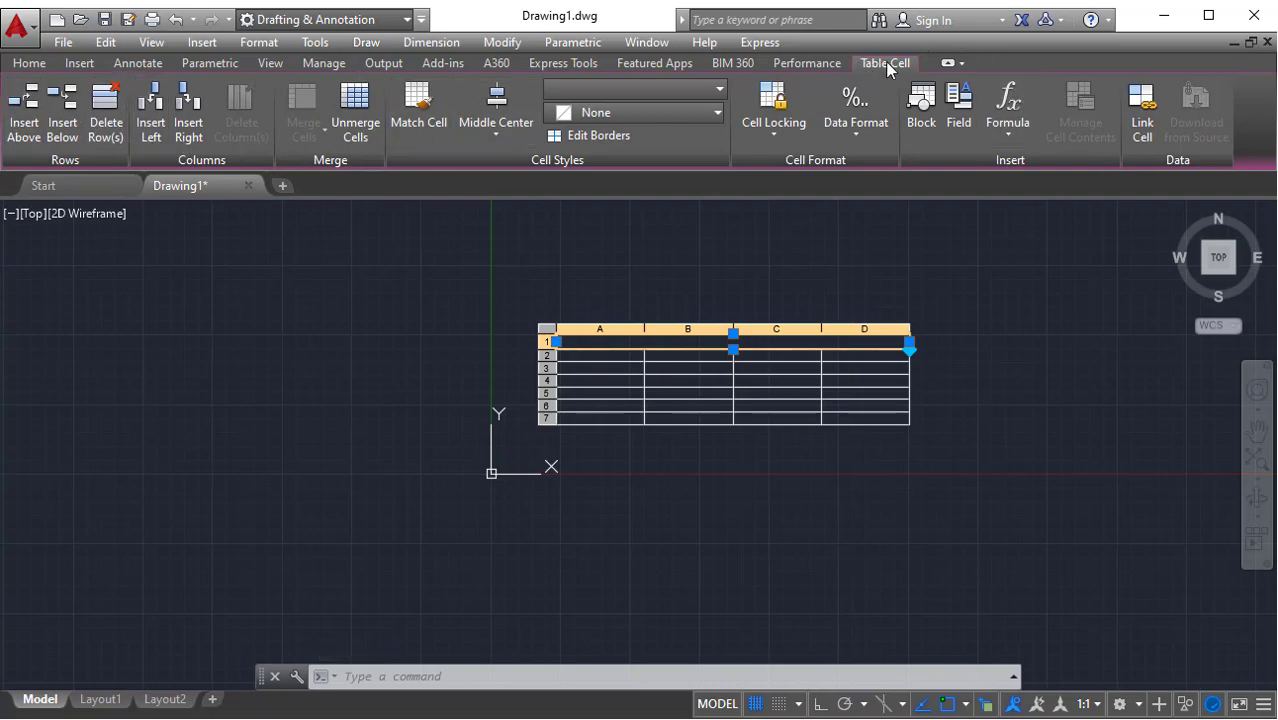
click(969, 483)
click(619, 545)
- Narrow column A and widen column B by moving the A–B border towards A and the B–C border towards D
middle_drag(930, 399, 916, 380)
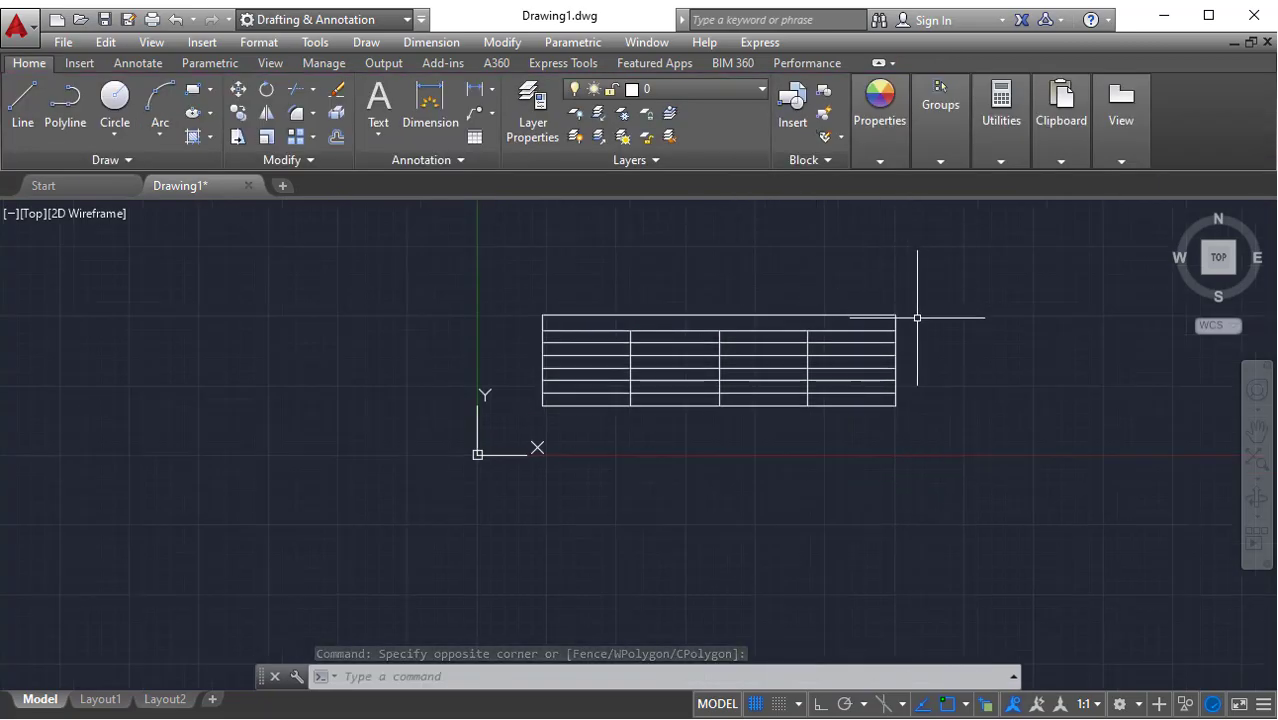
scroll(700, 315, up, 2)
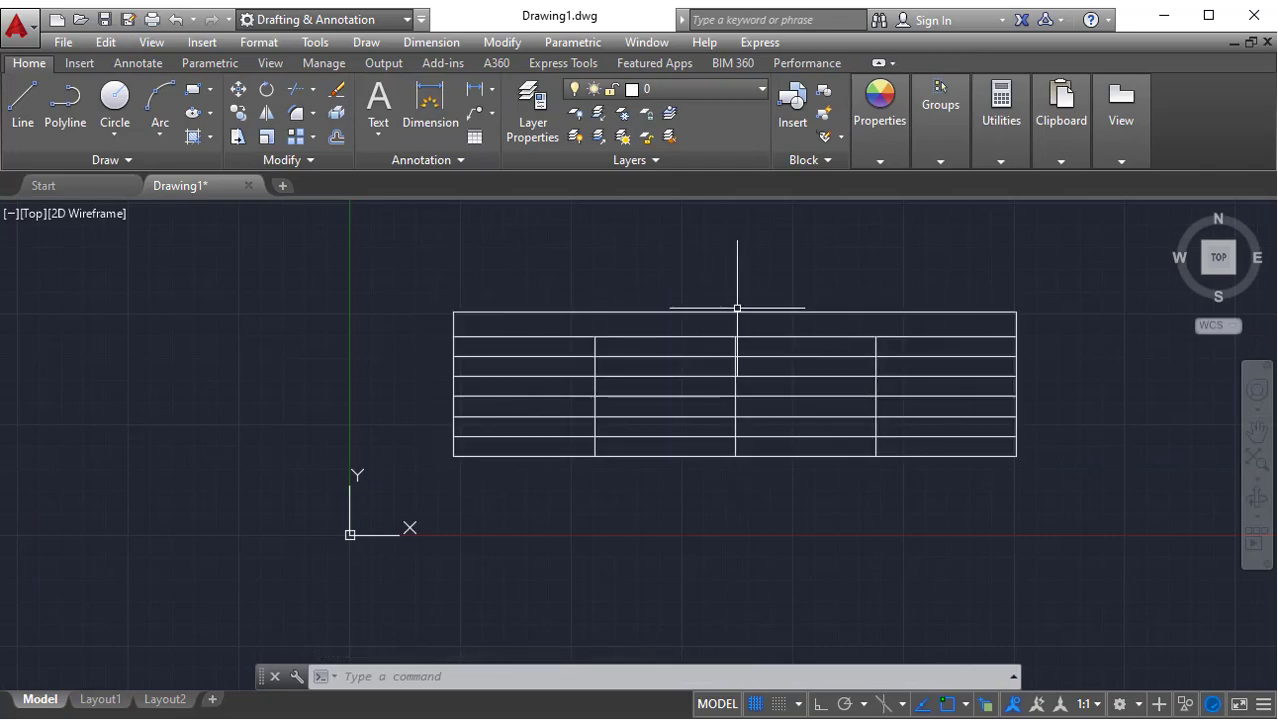
click(791, 375)
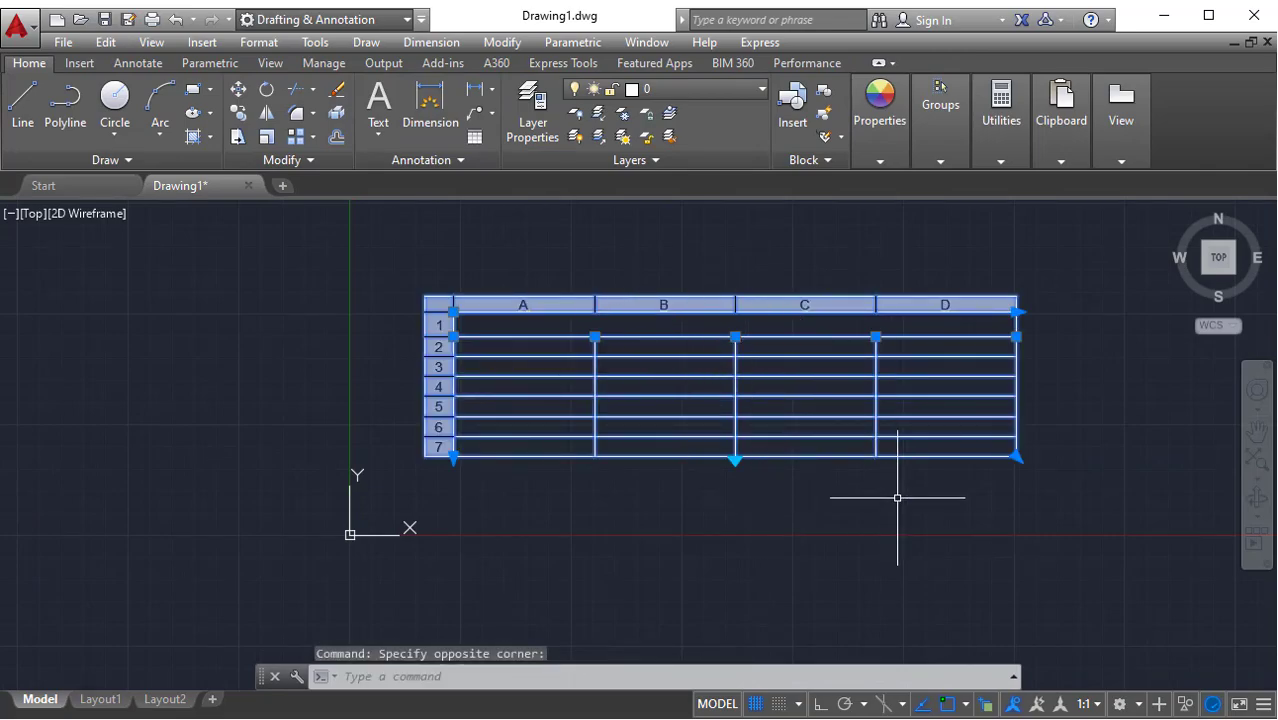
key(Escape)
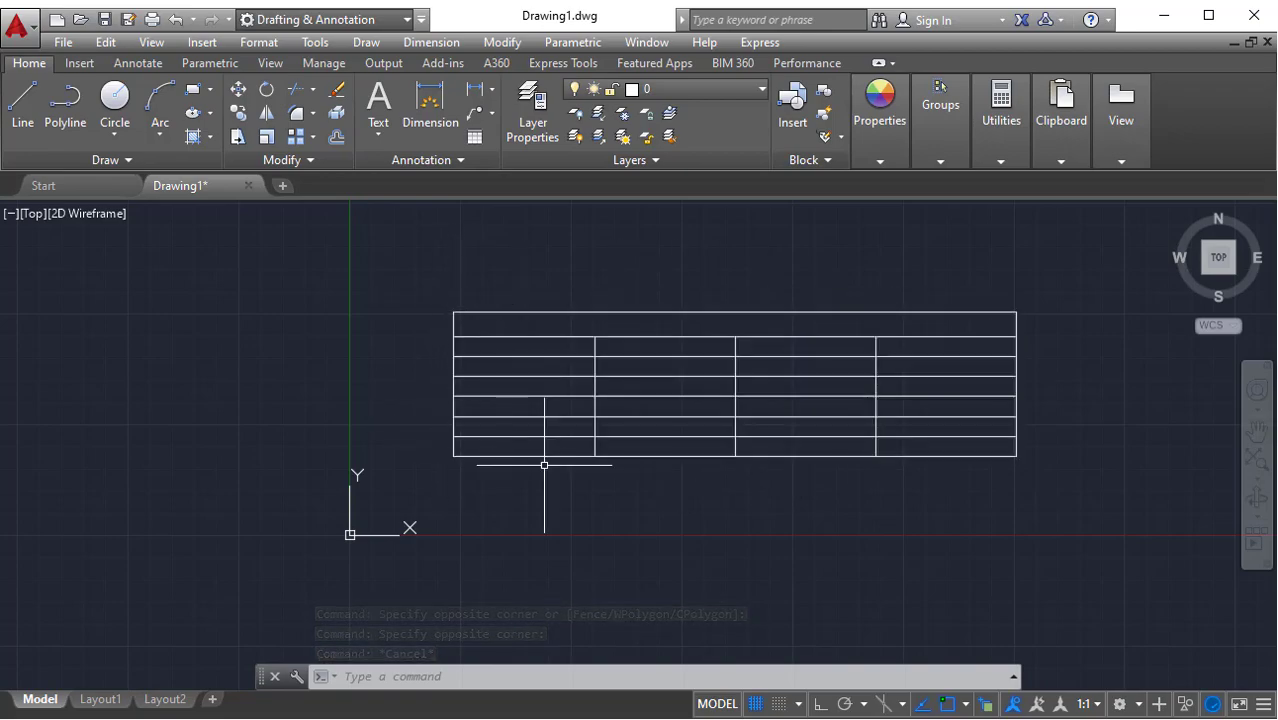
click(552, 435)
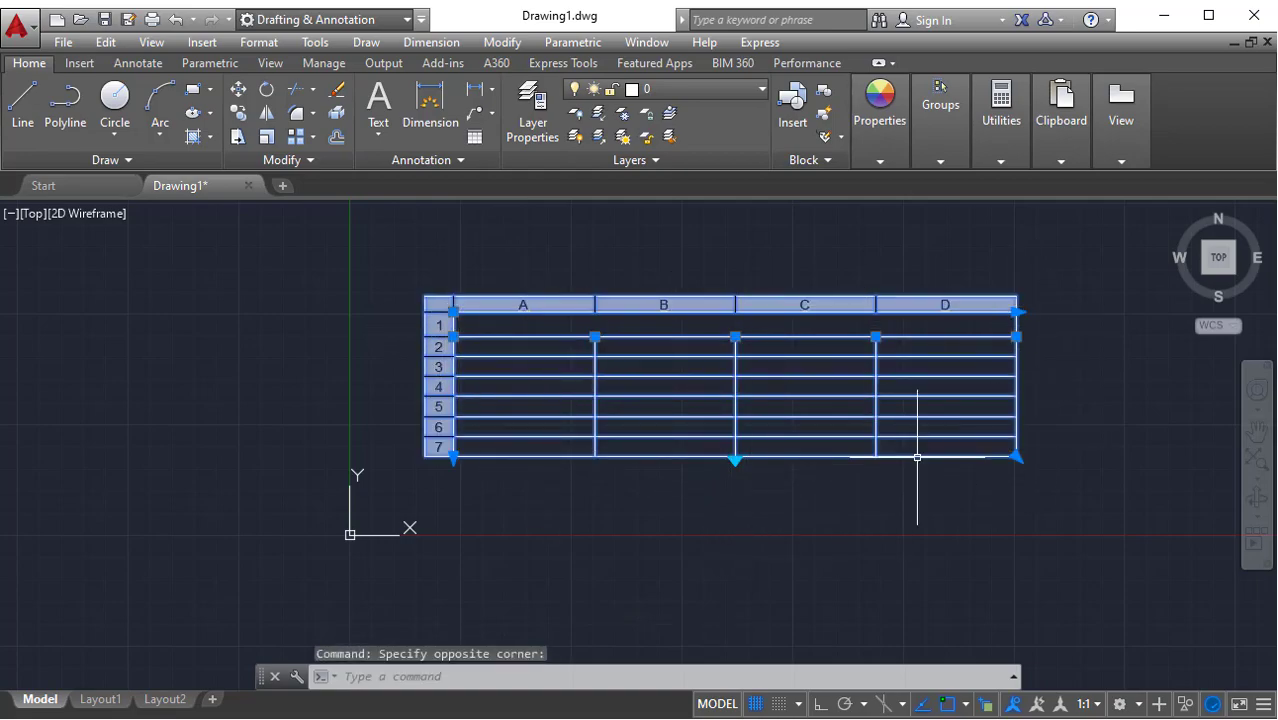
click(595, 337)
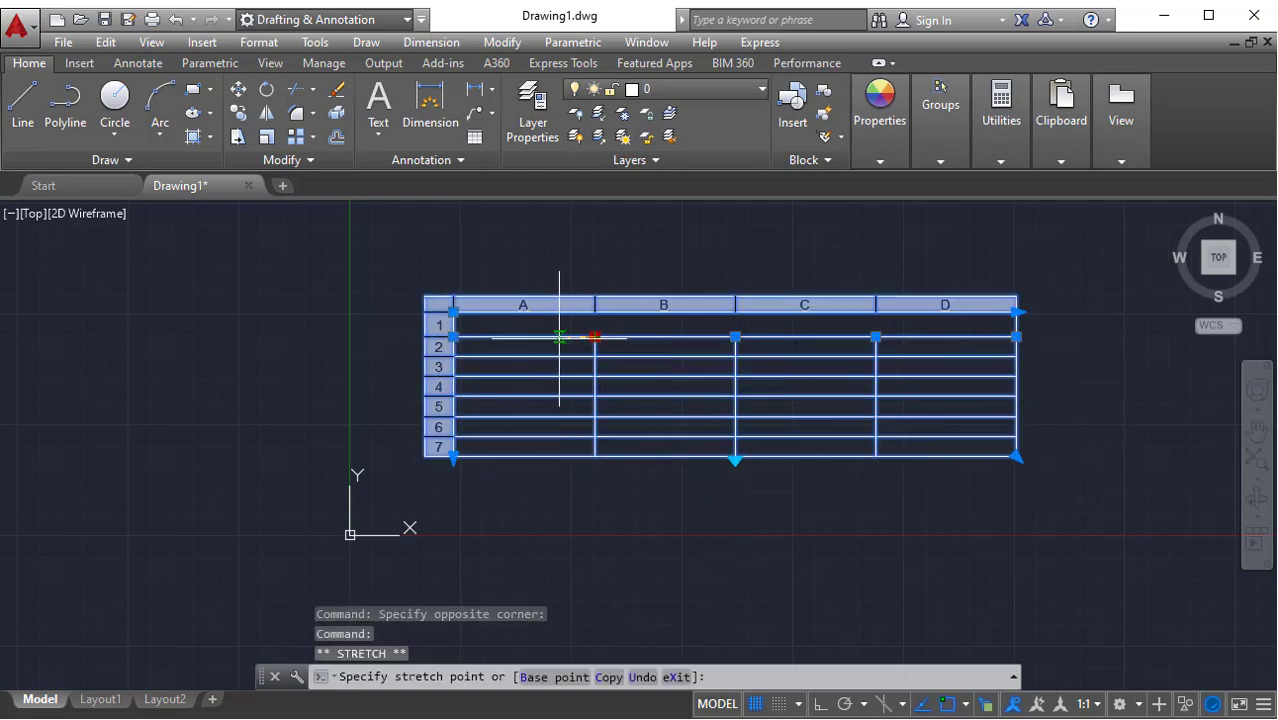
click(735, 337)
click(818, 338)
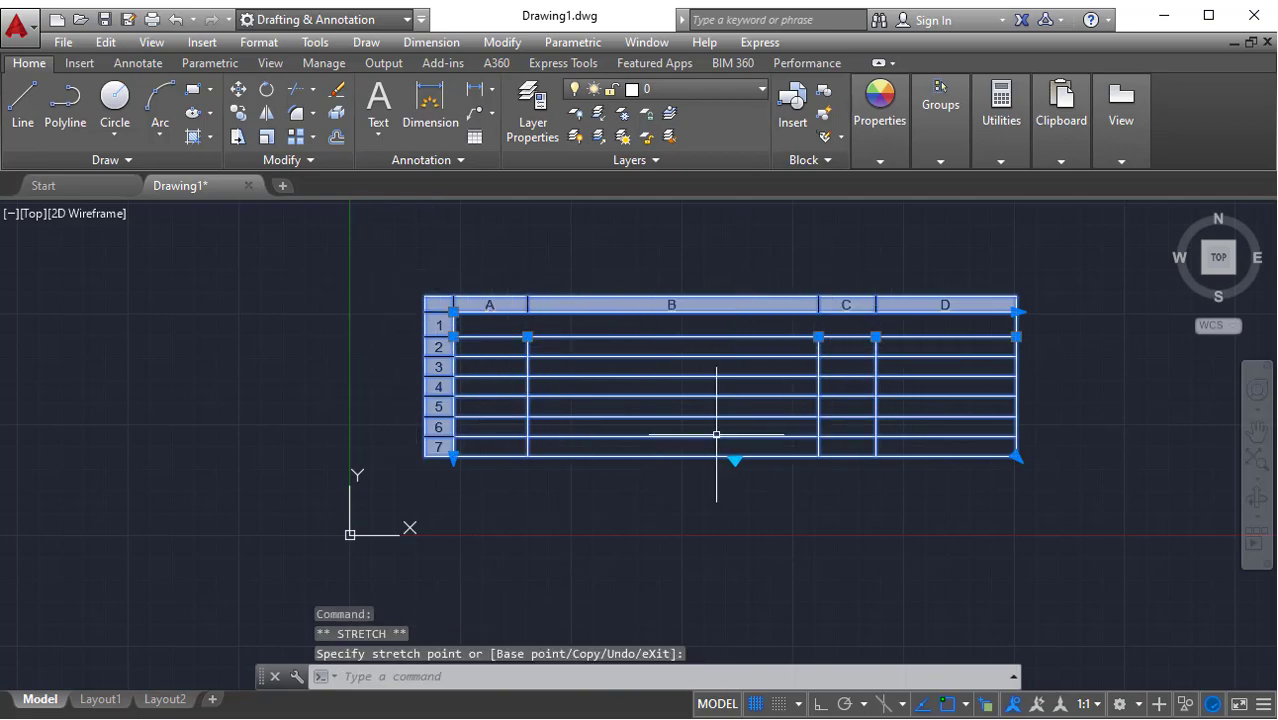
- Stretch the whole table uniformly to a slightly greater width and deselect it
click(1016, 312)
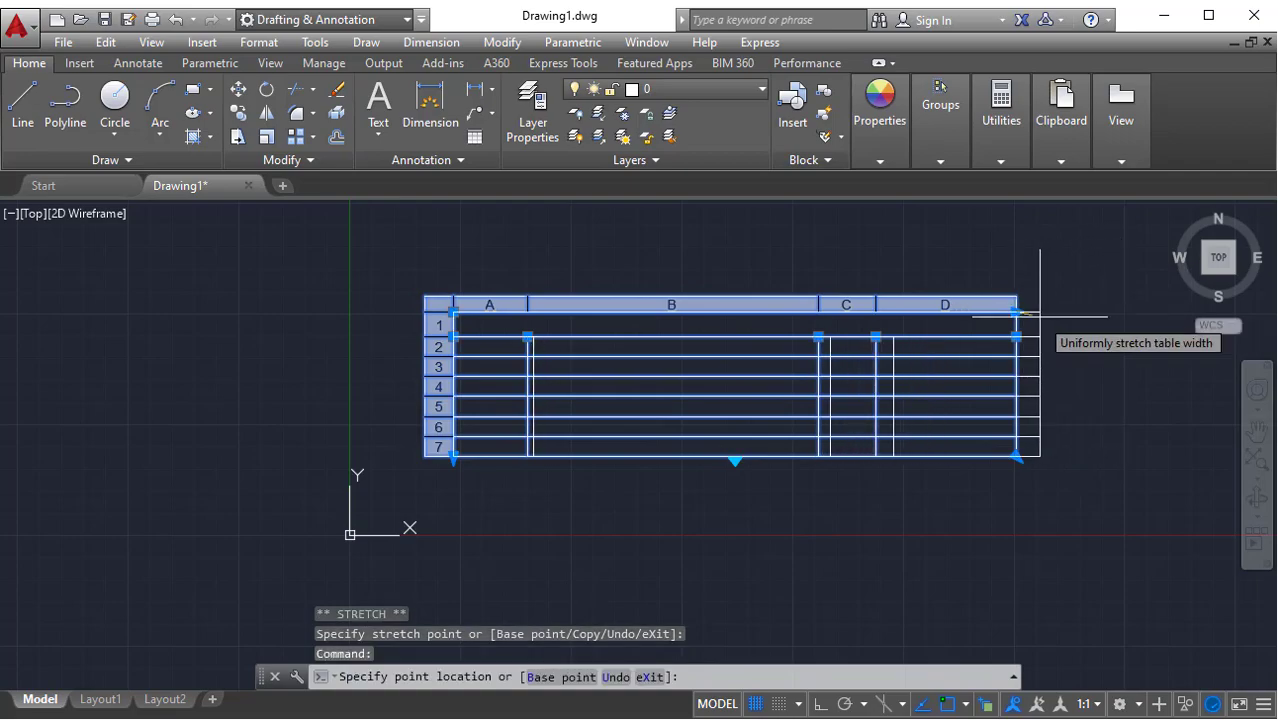
click(1040, 316)
key(Escape)
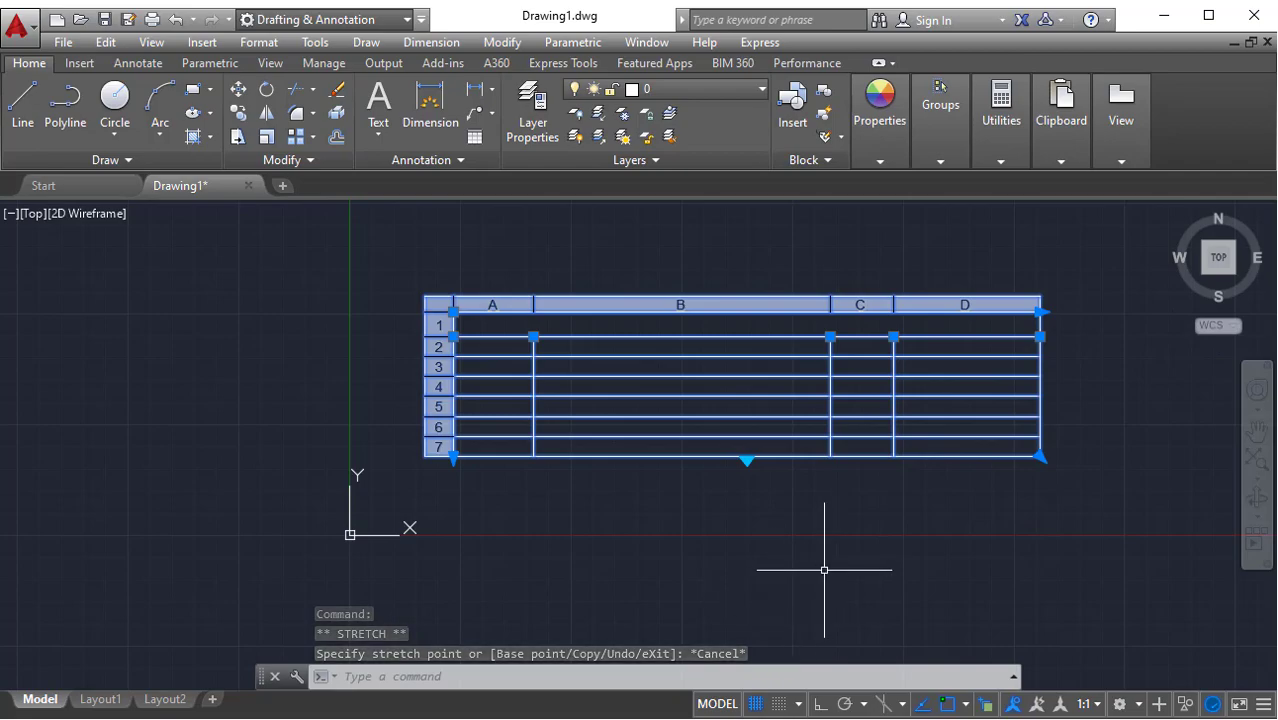
key(Escape)
key(Escape)
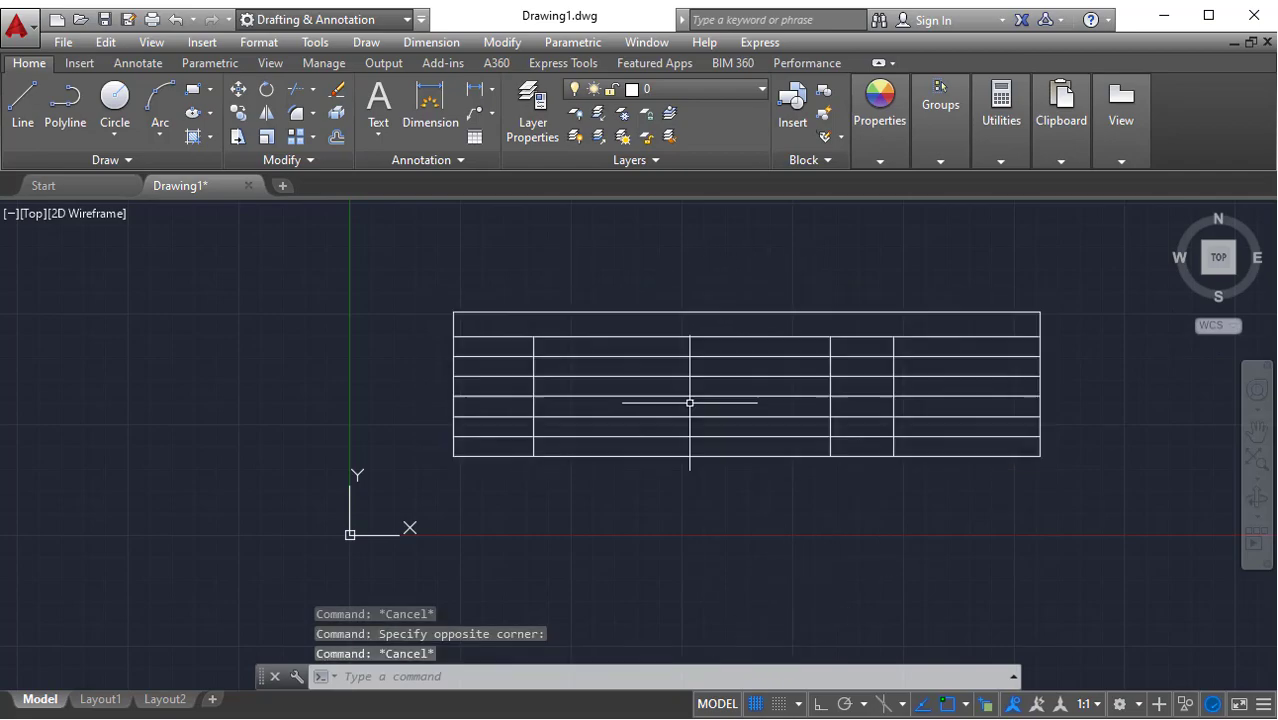
- Enter "abcd" as the text of the table's title row and finish editing the cell
click(695, 324)
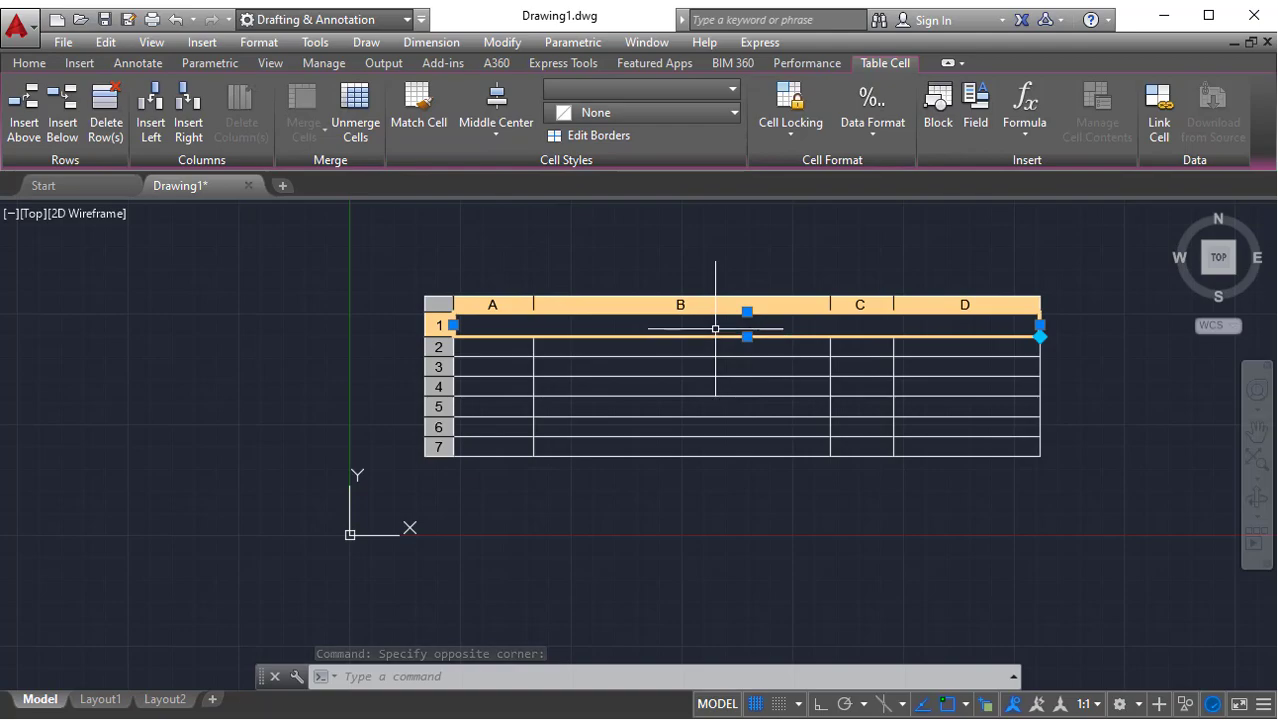
double_click(715, 324)
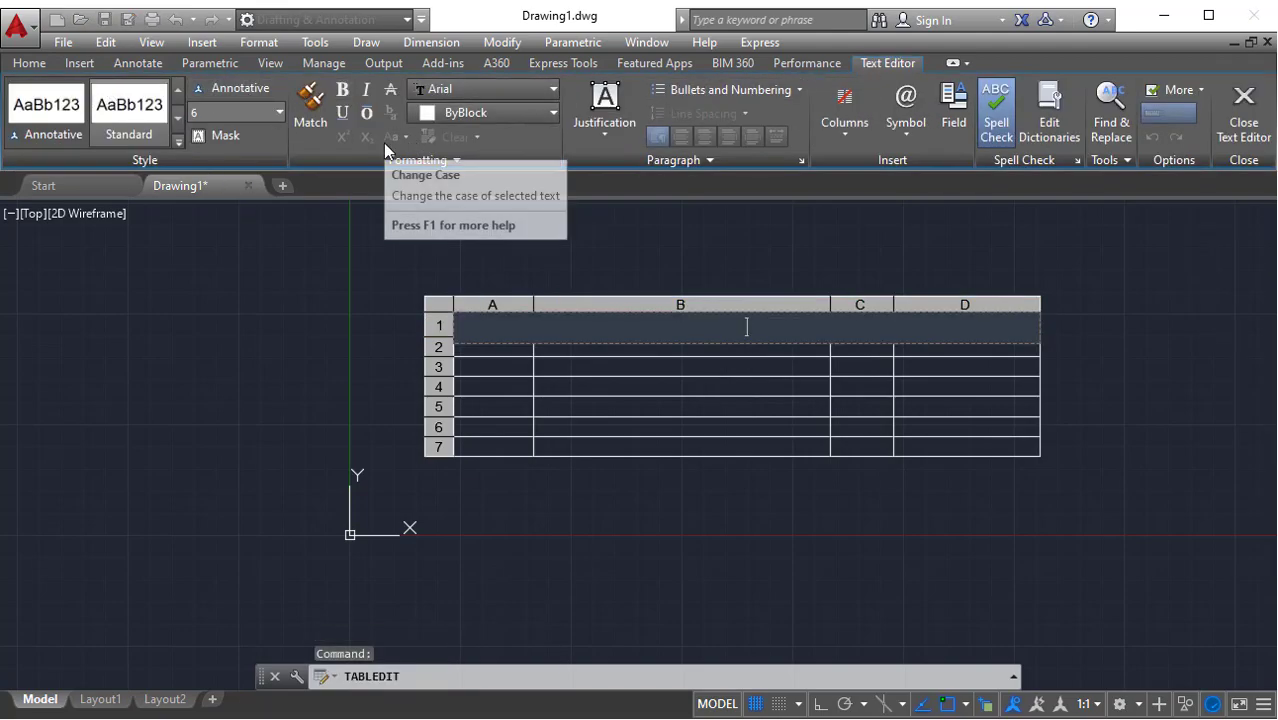
text(abcd)
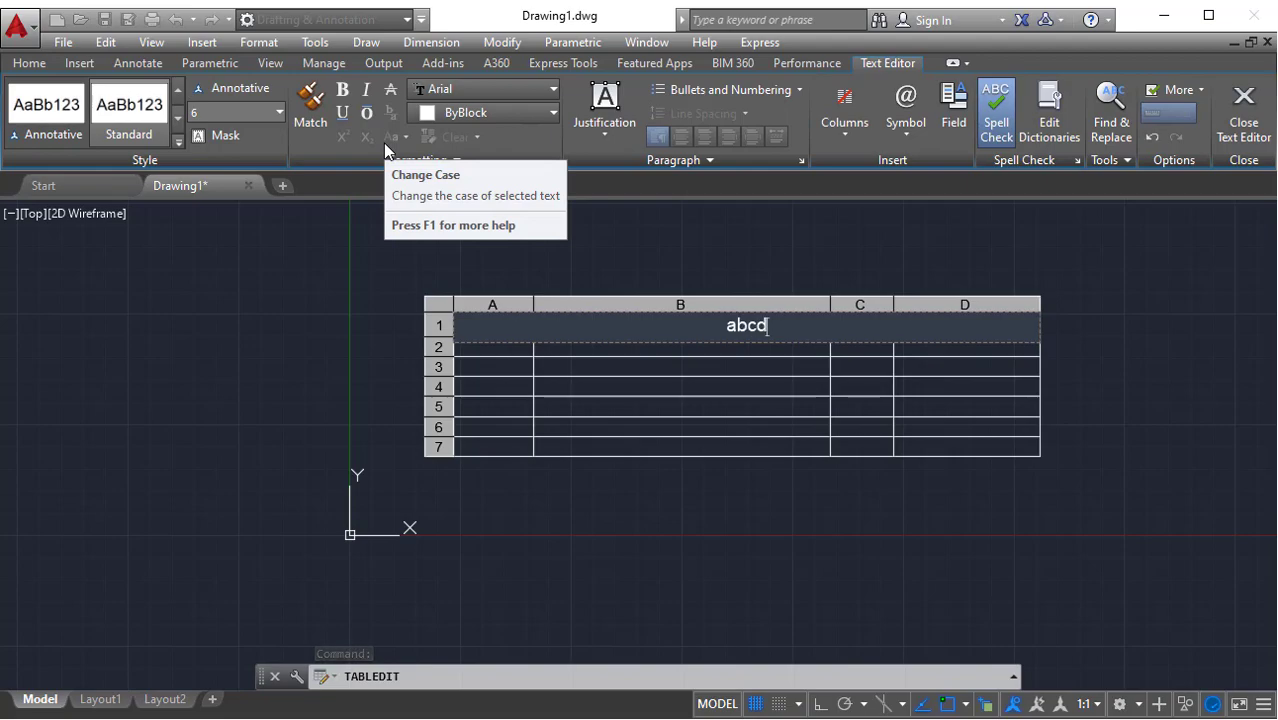
click(219, 290)
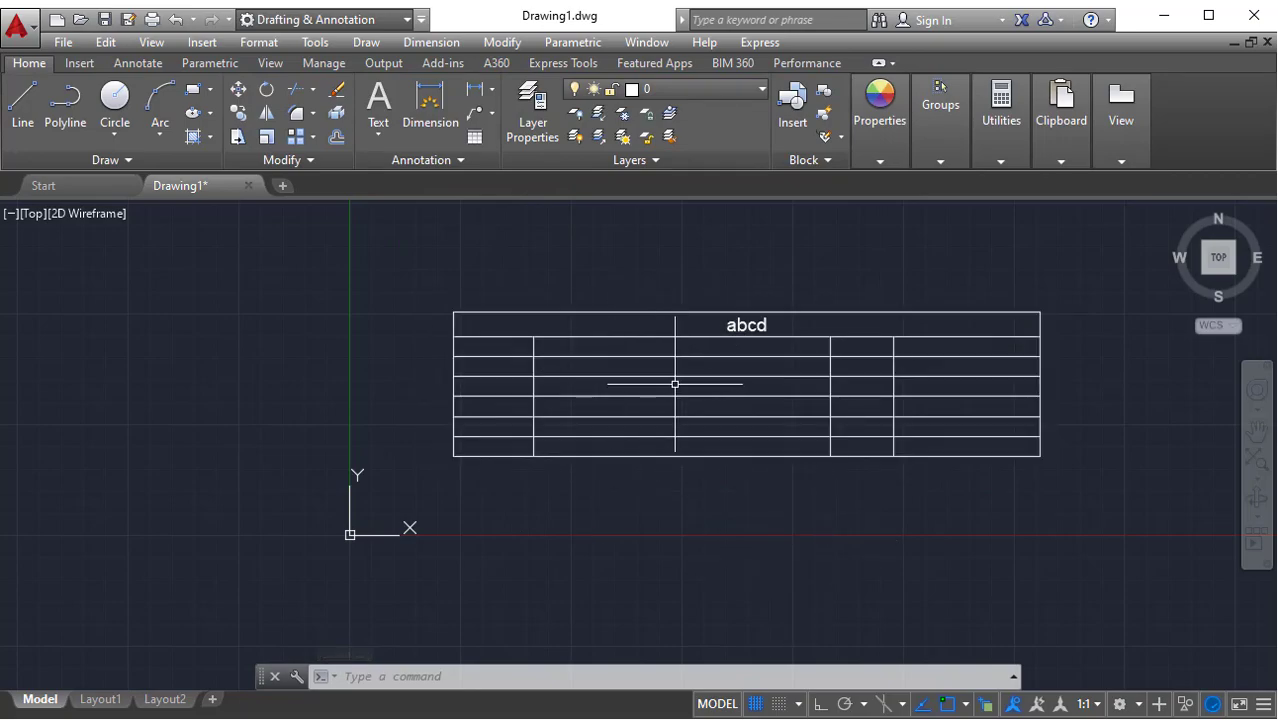
- Select the first cell below the title row, A2, and clear the selection
click(495, 346)
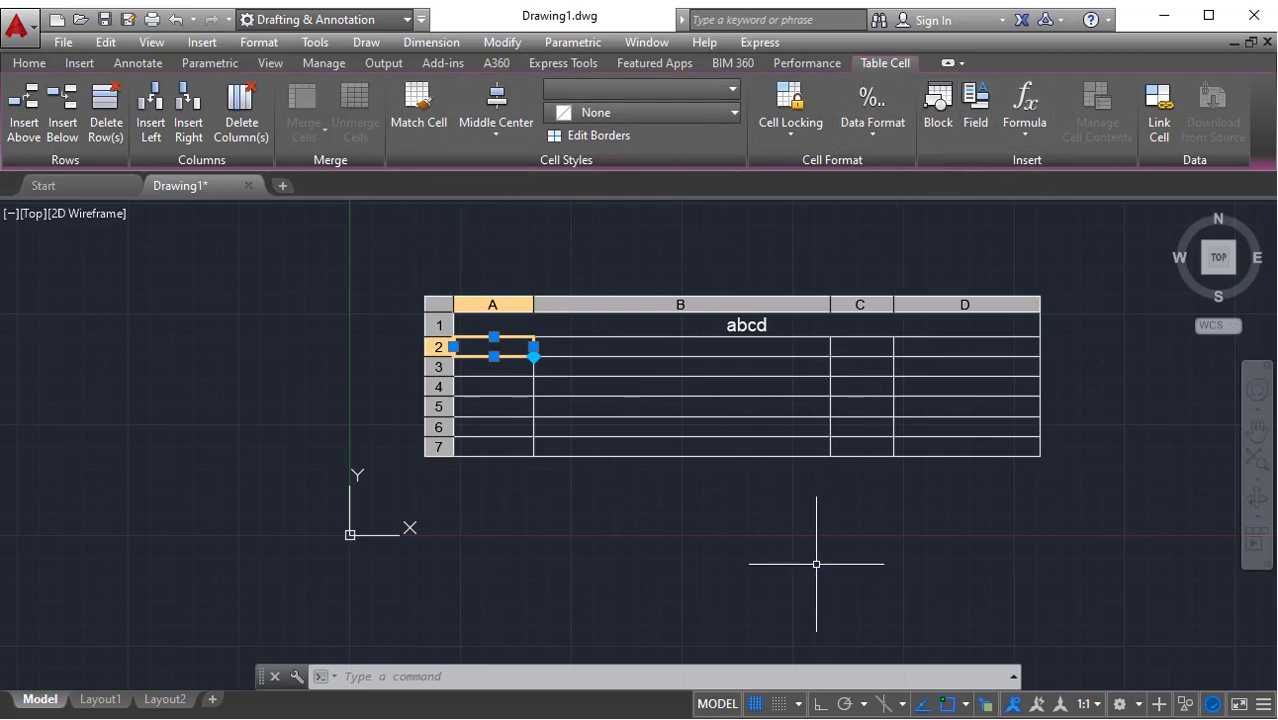
click(786, 530)
key(Escape)
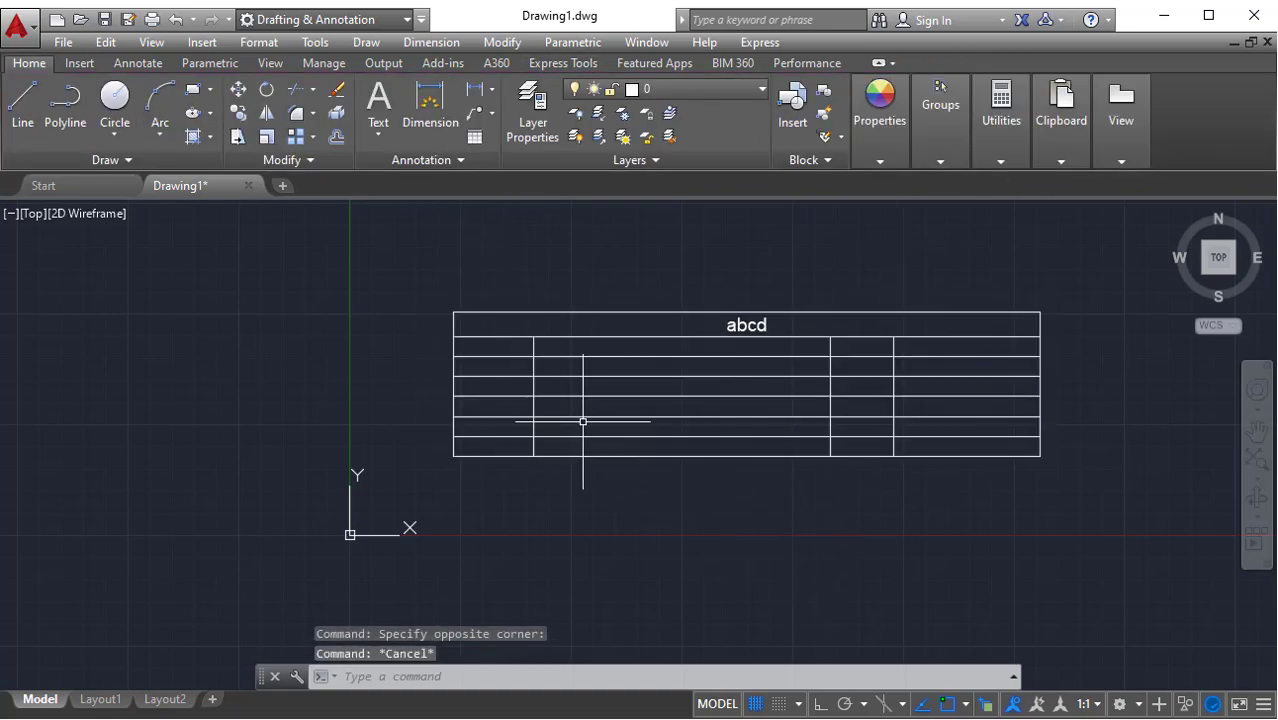
click(522, 348)
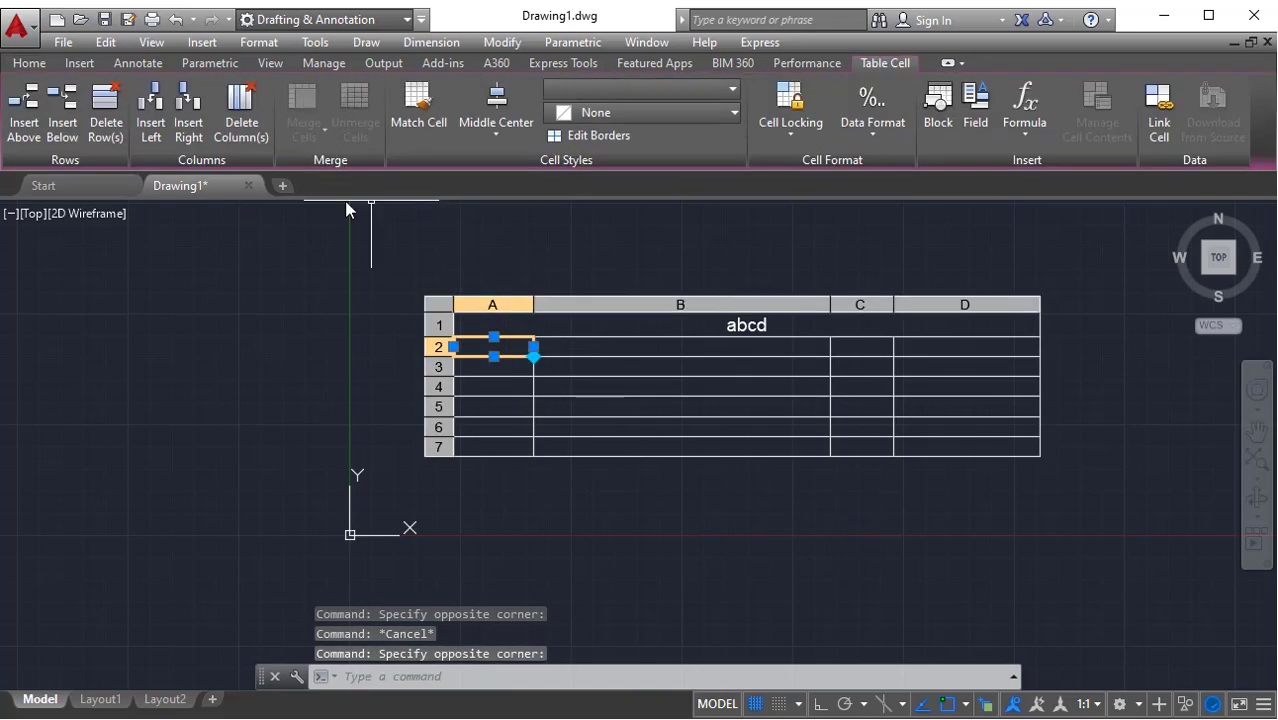
click(685, 542)
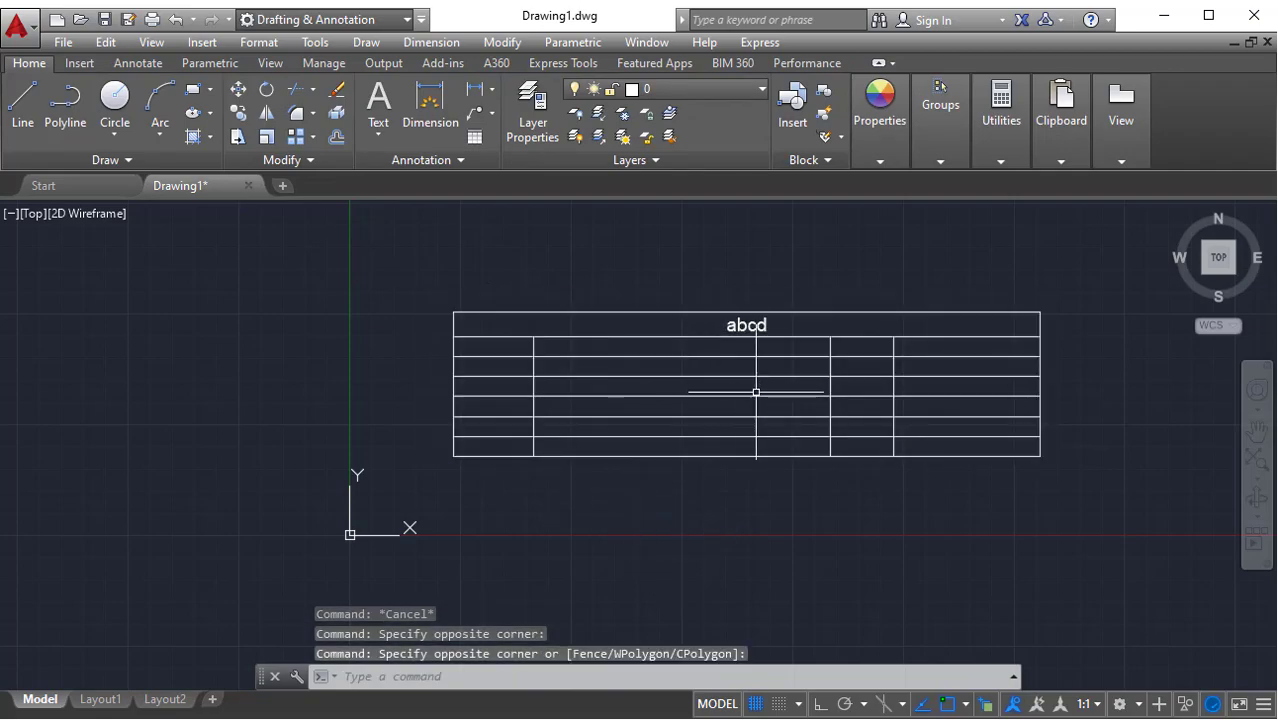
- Select the cell range A2:C5 and clear it, and do the same with the range A2:B4
click(512, 347)
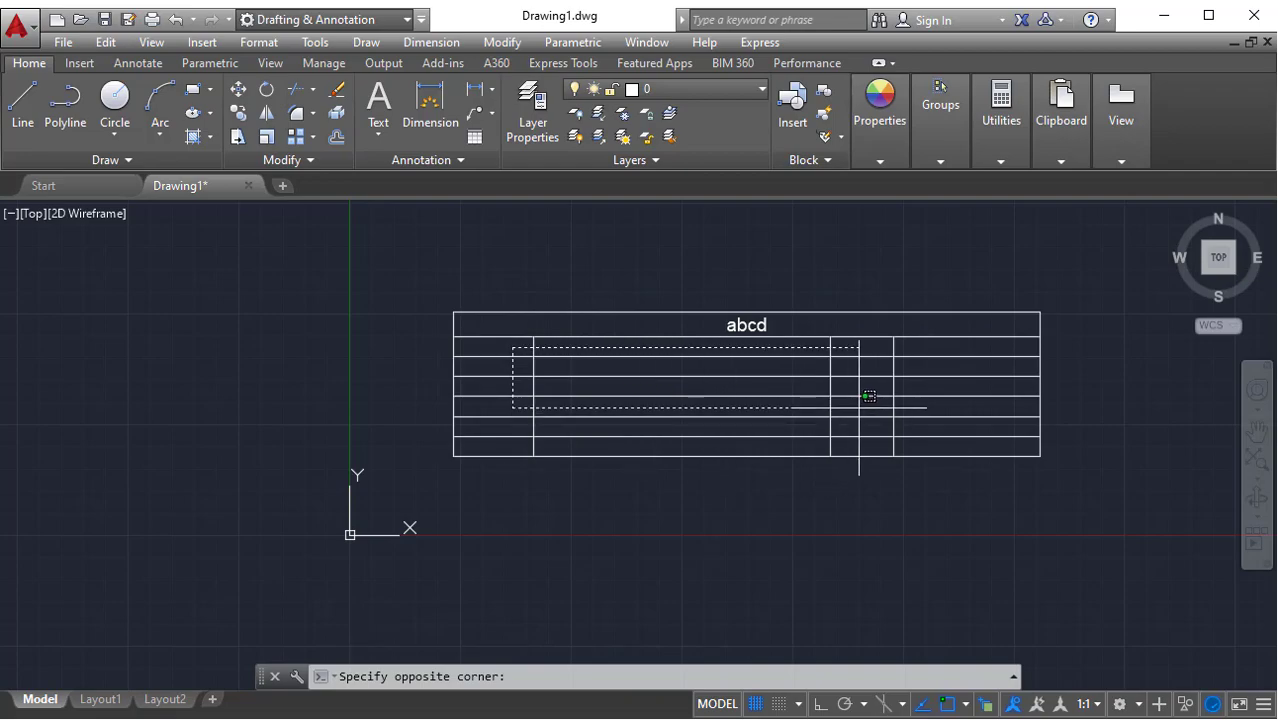
click(869, 396)
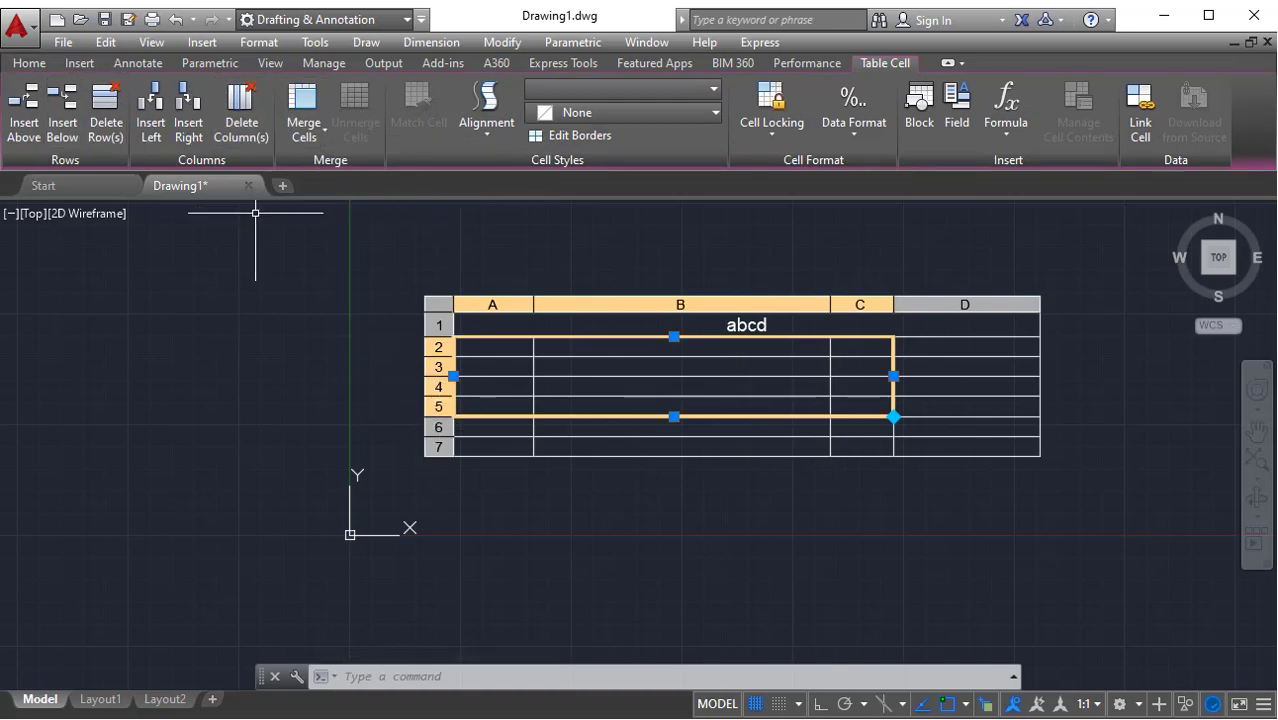
key(Escape)
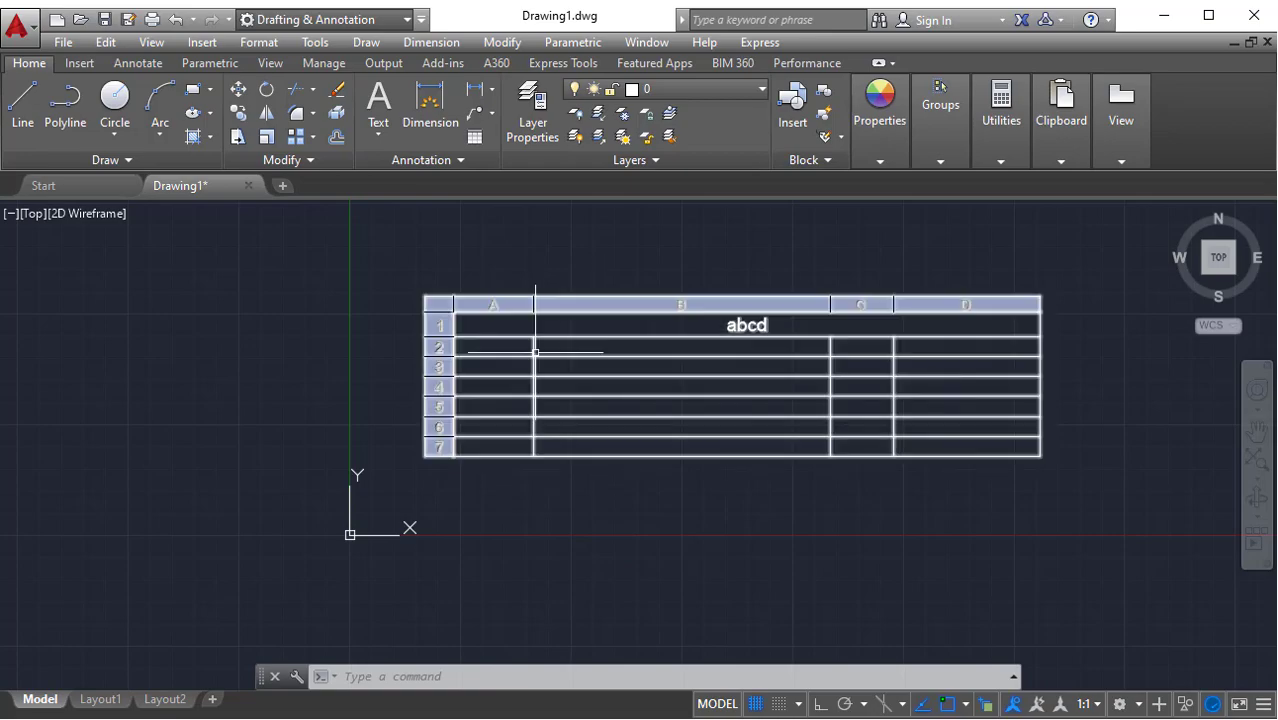
middle_drag(909, 449, 805, 437)
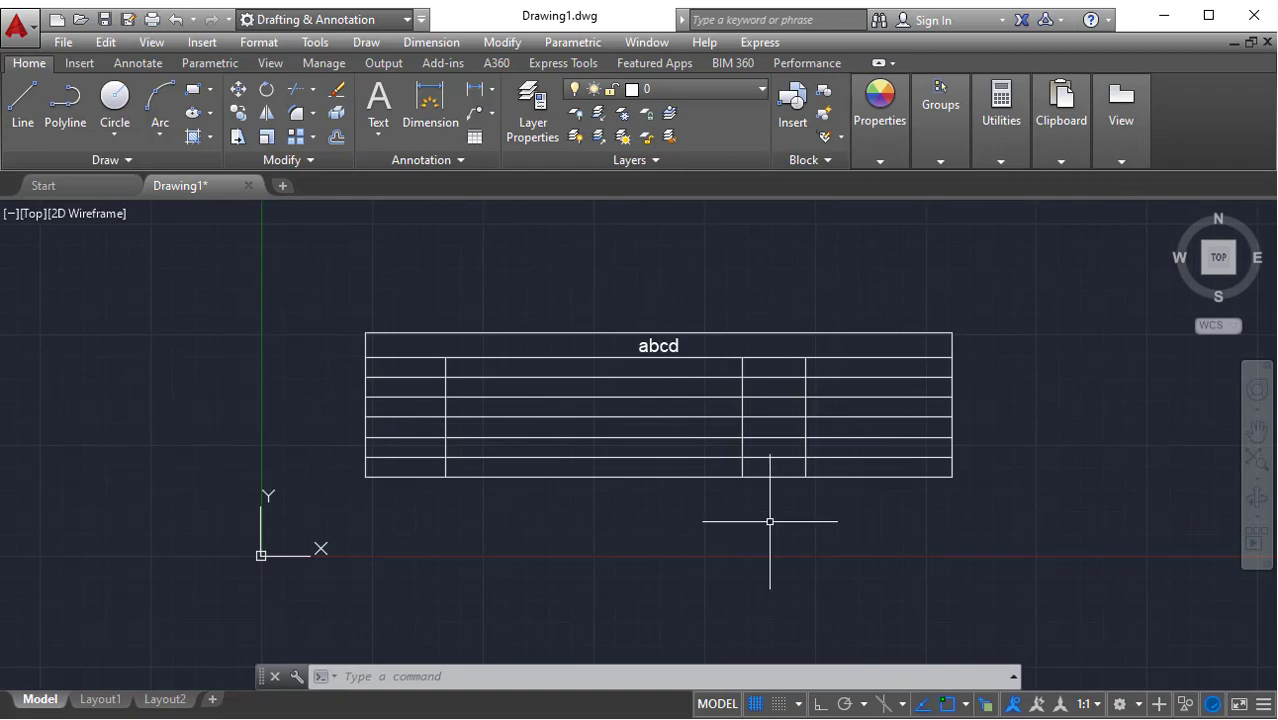
drag(426, 366, 484, 406)
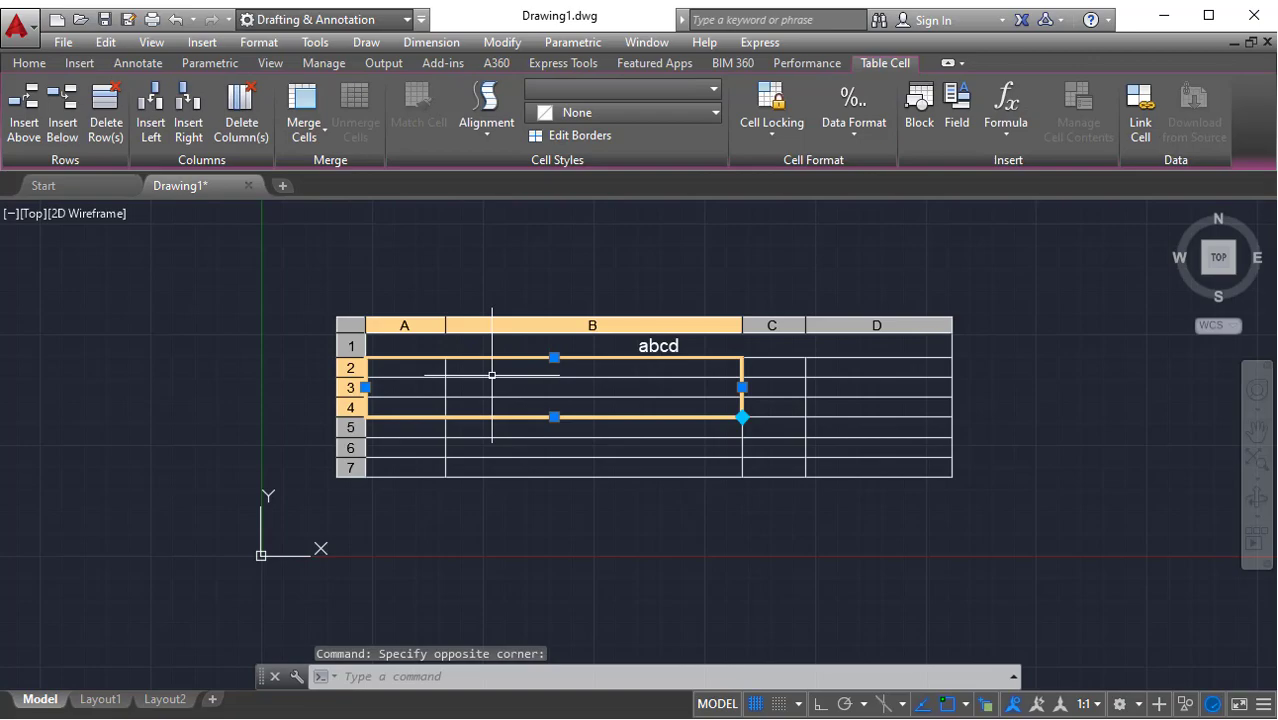
click(531, 594)
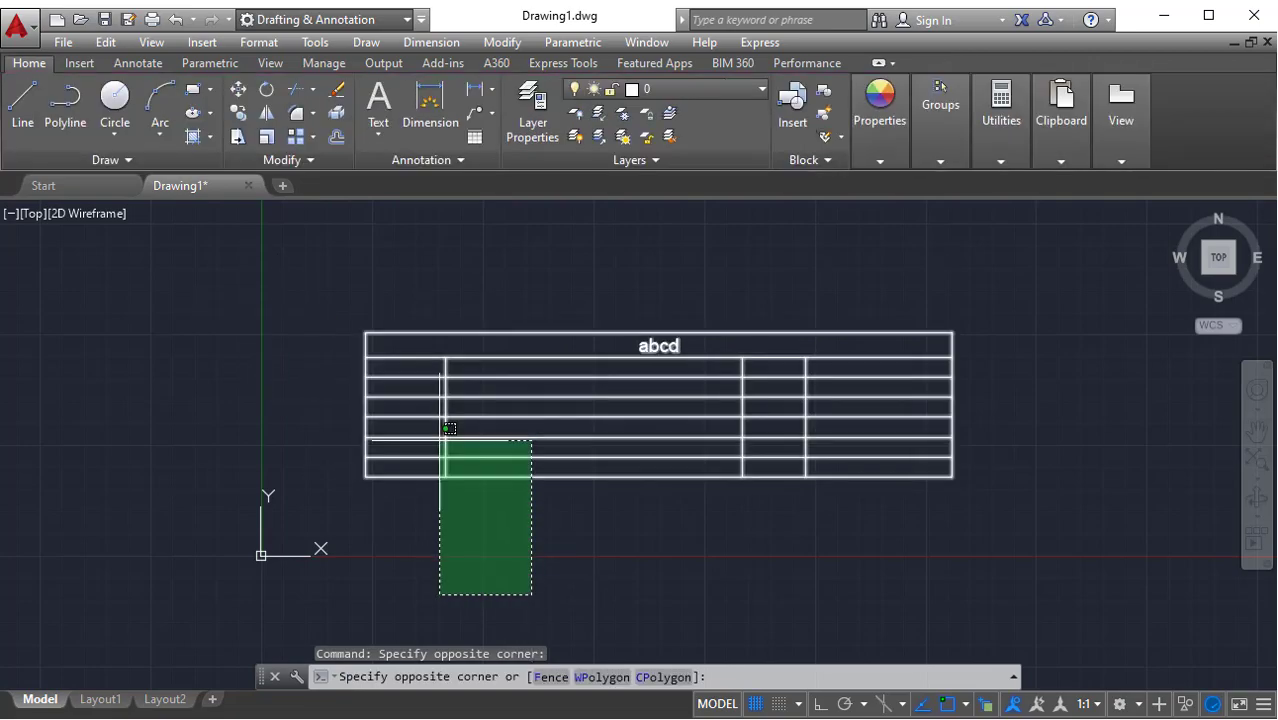
click(456, 440)
- Insert one row above cell A2 and one below the selected cell, and delete two rows starting at that cell
click(411, 366)
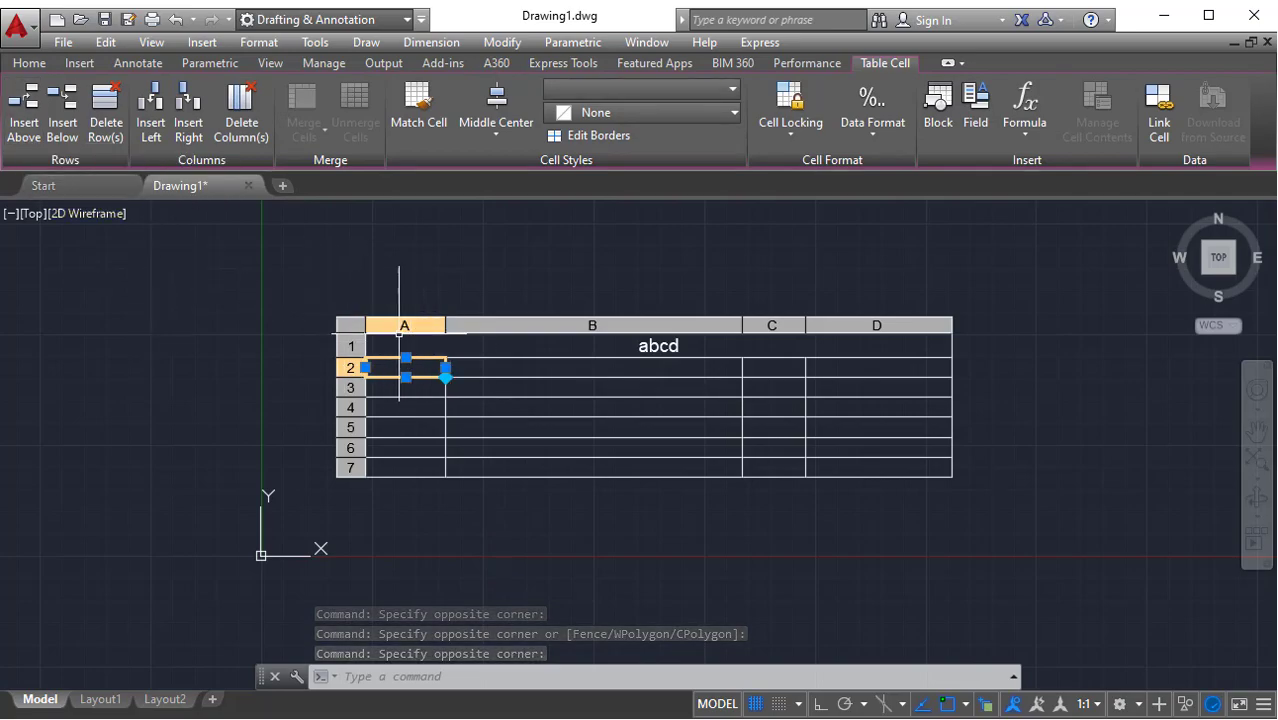
click(24, 110)
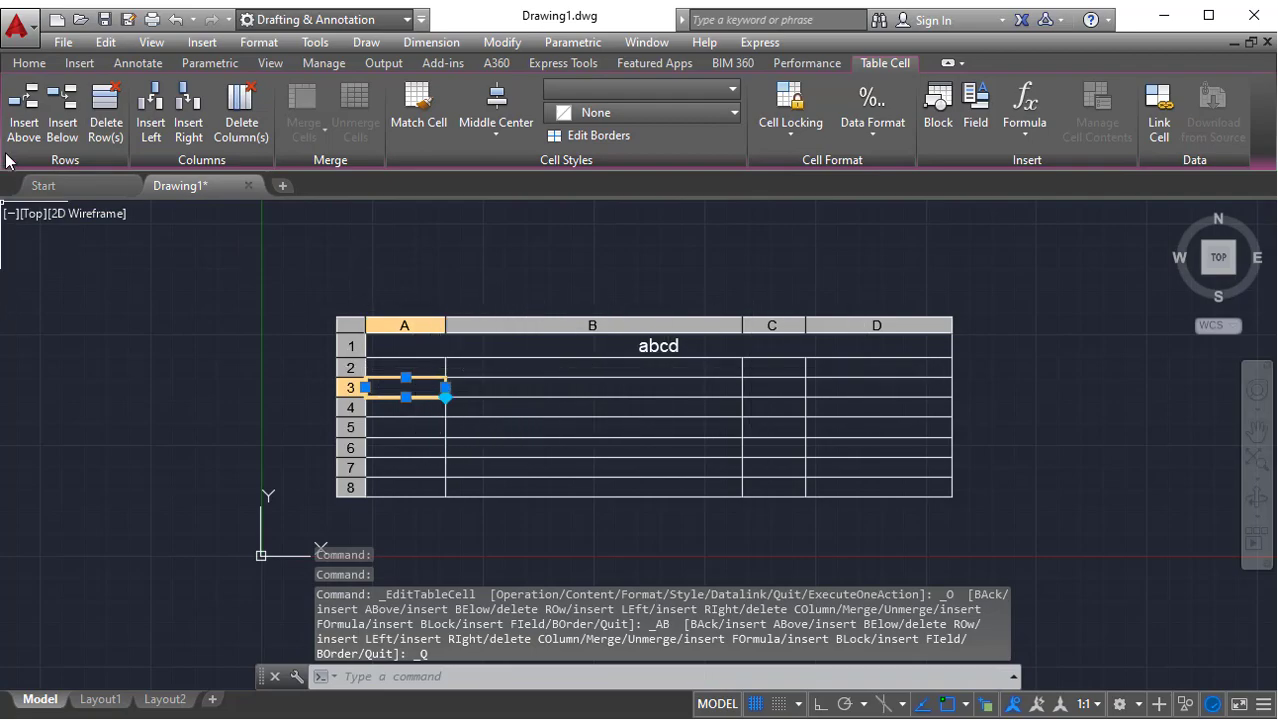
click(62, 104)
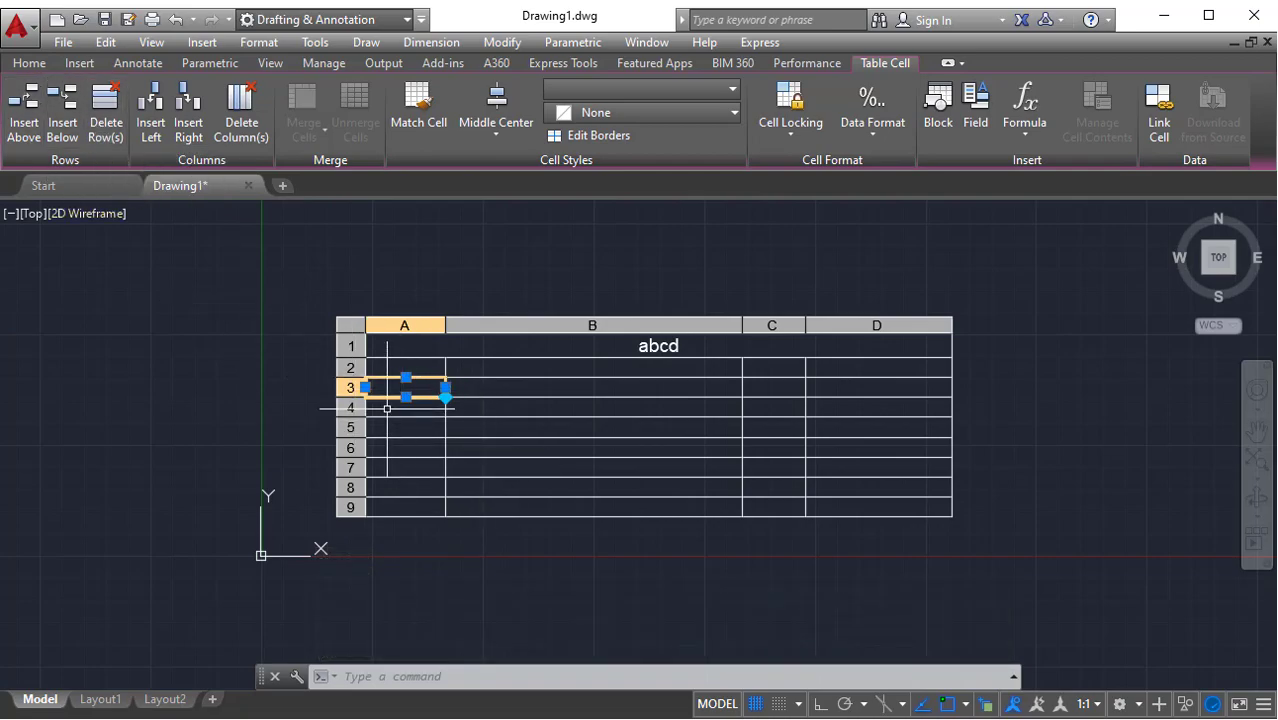
click(108, 123)
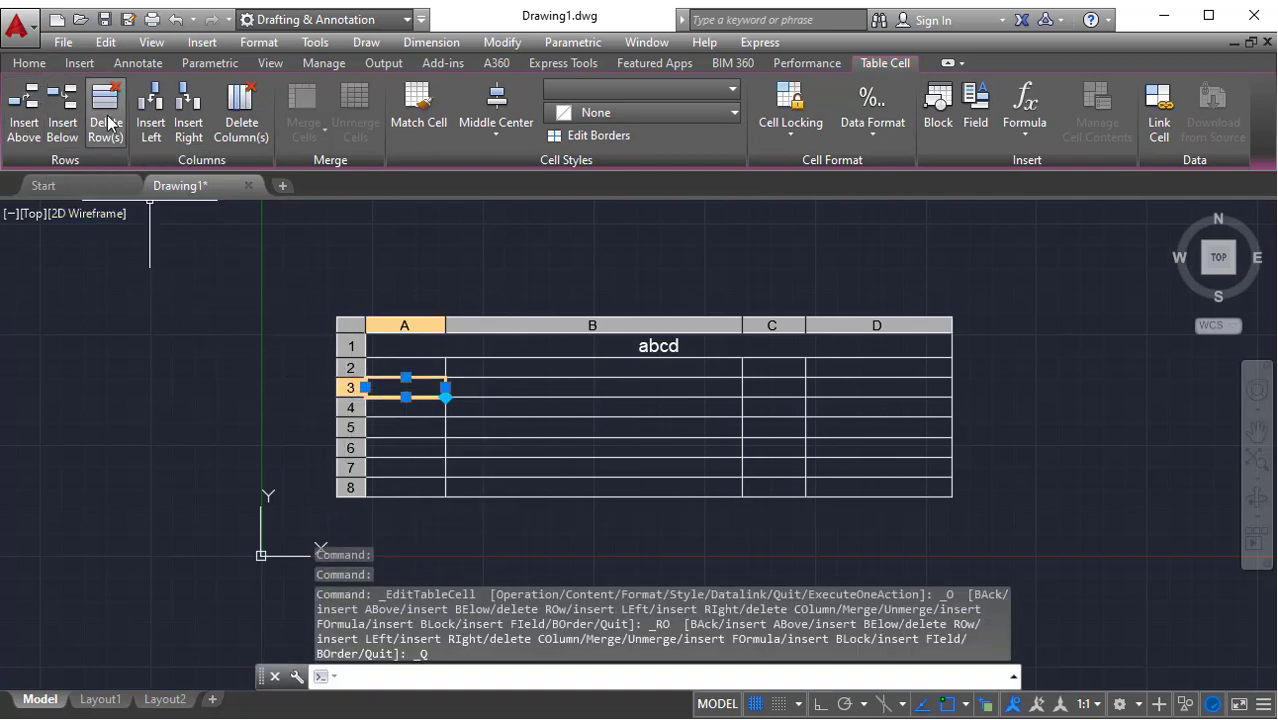
click(108, 123)
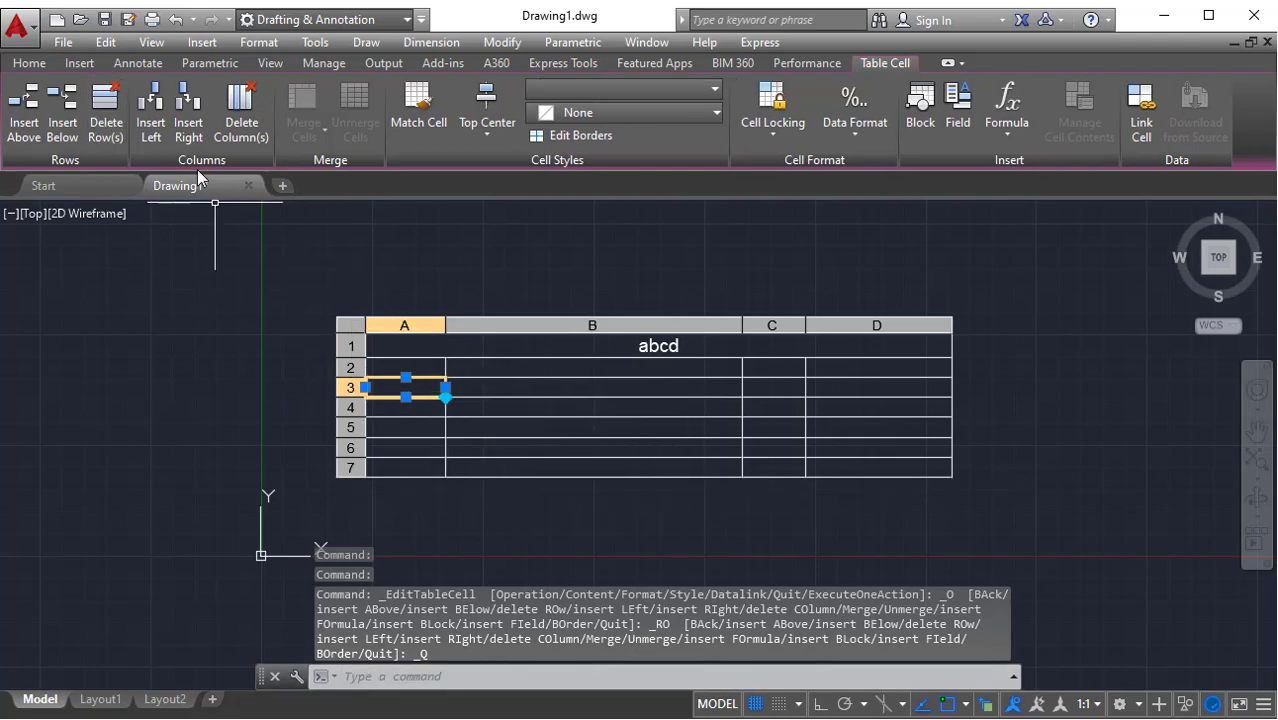
- Insert a column on each side of the selected cell's column, and delete two columns starting at that cell
click(153, 108)
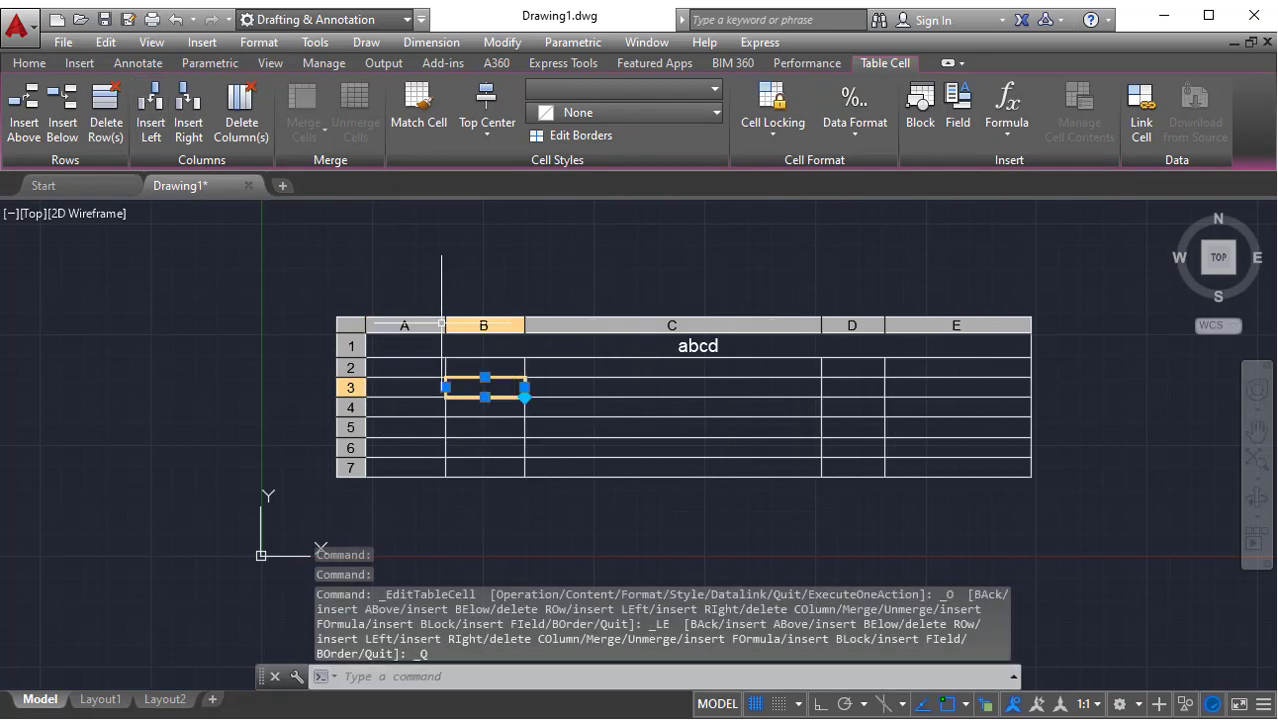
click(188, 108)
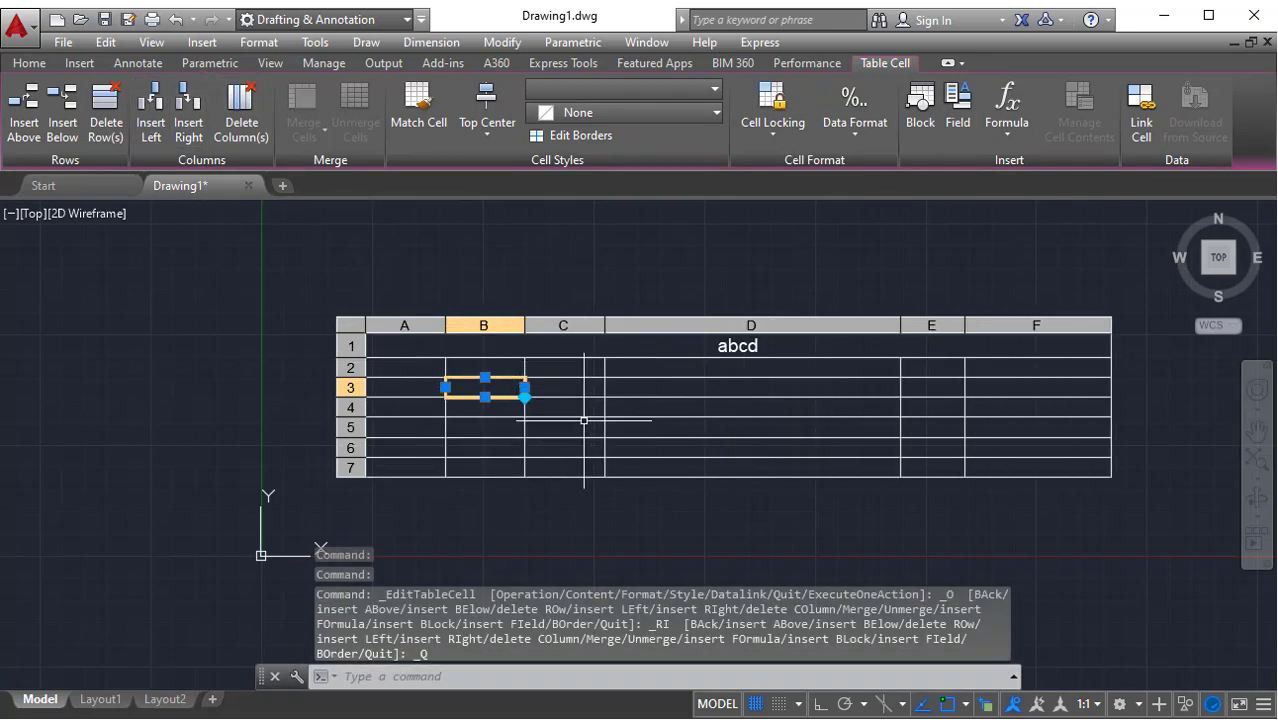
click(242, 108)
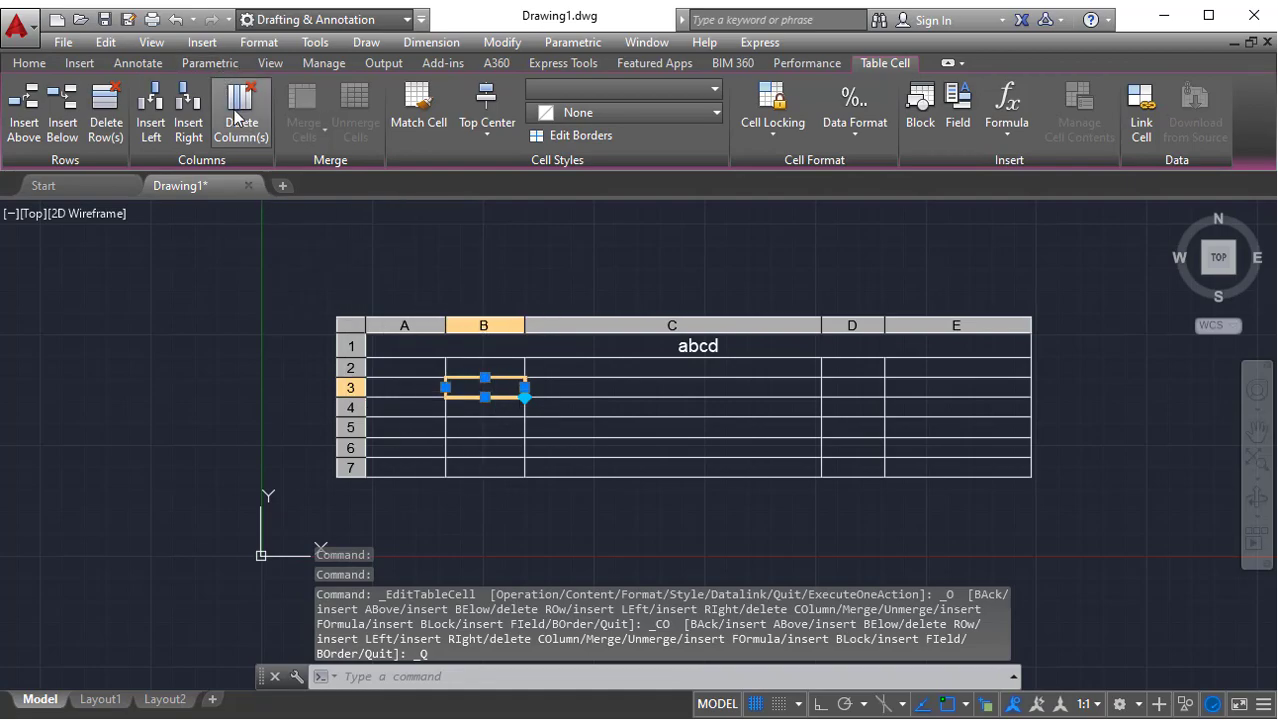
click(236, 118)
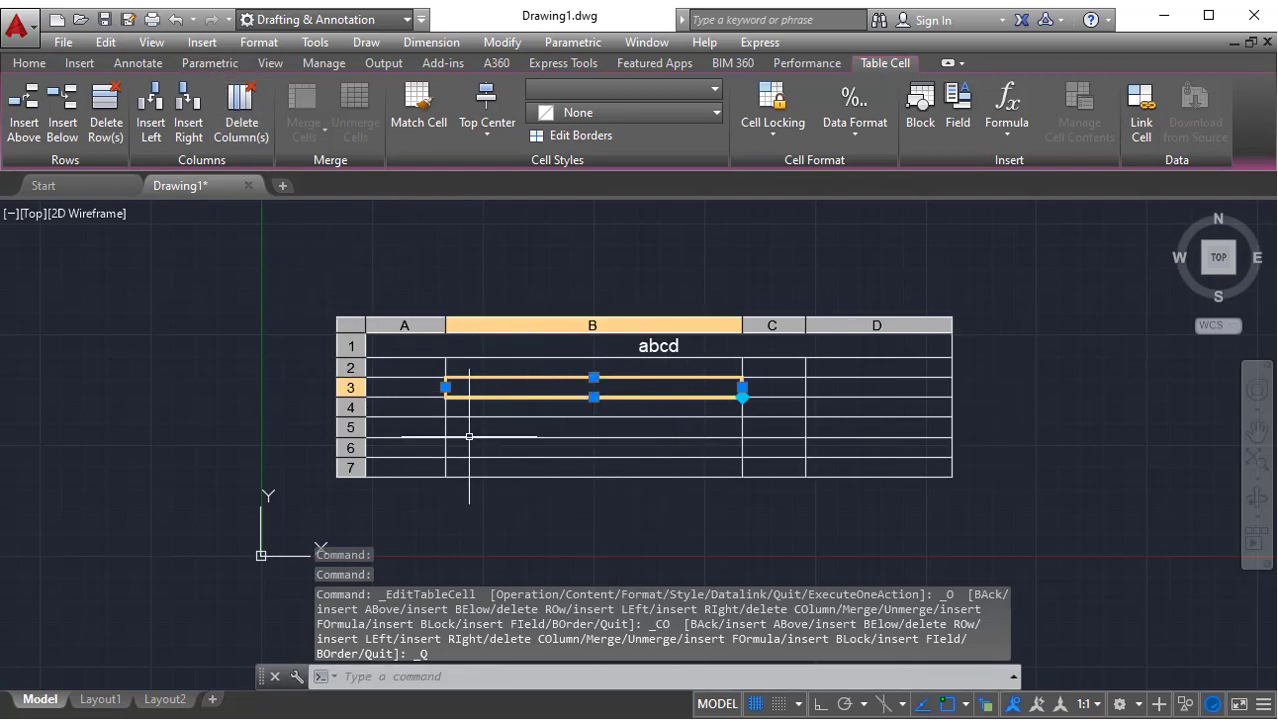
- Merge the cell range A2:C5 into a single cell and unmerge it again
drag(412, 368, 495, 388)
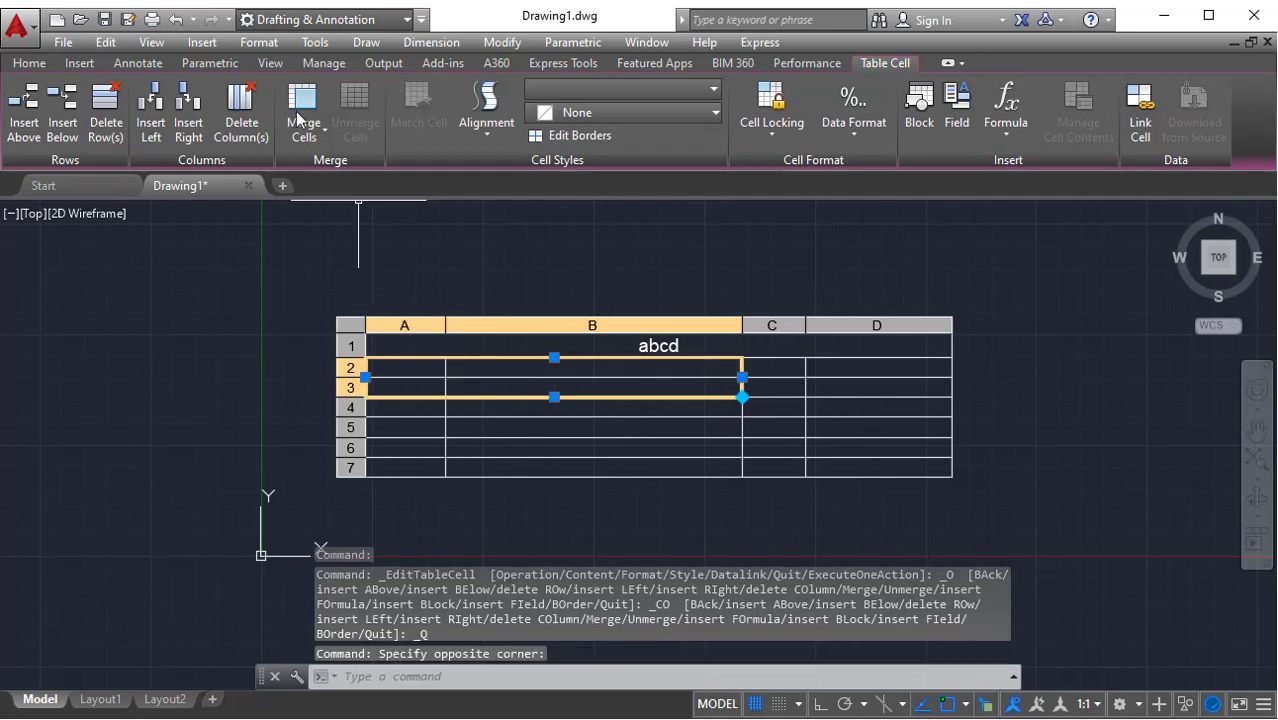
drag(412, 372, 762, 427)
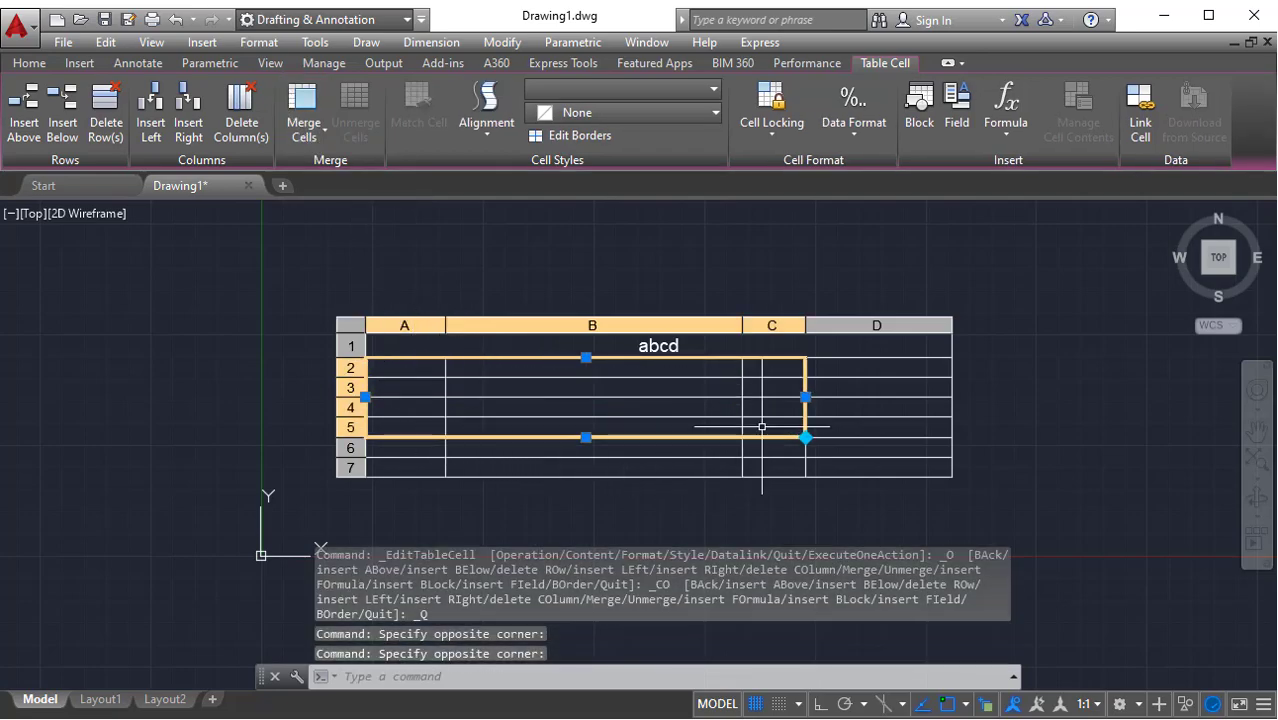
click(313, 129)
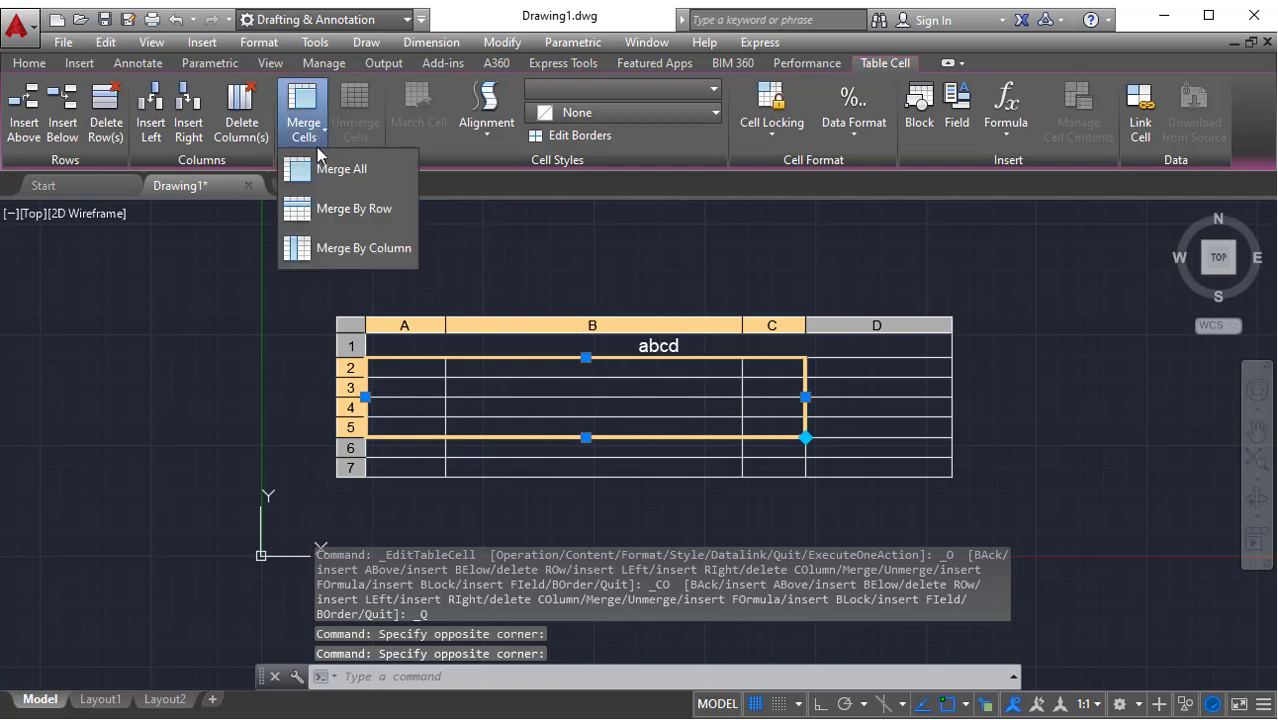
click(300, 168)
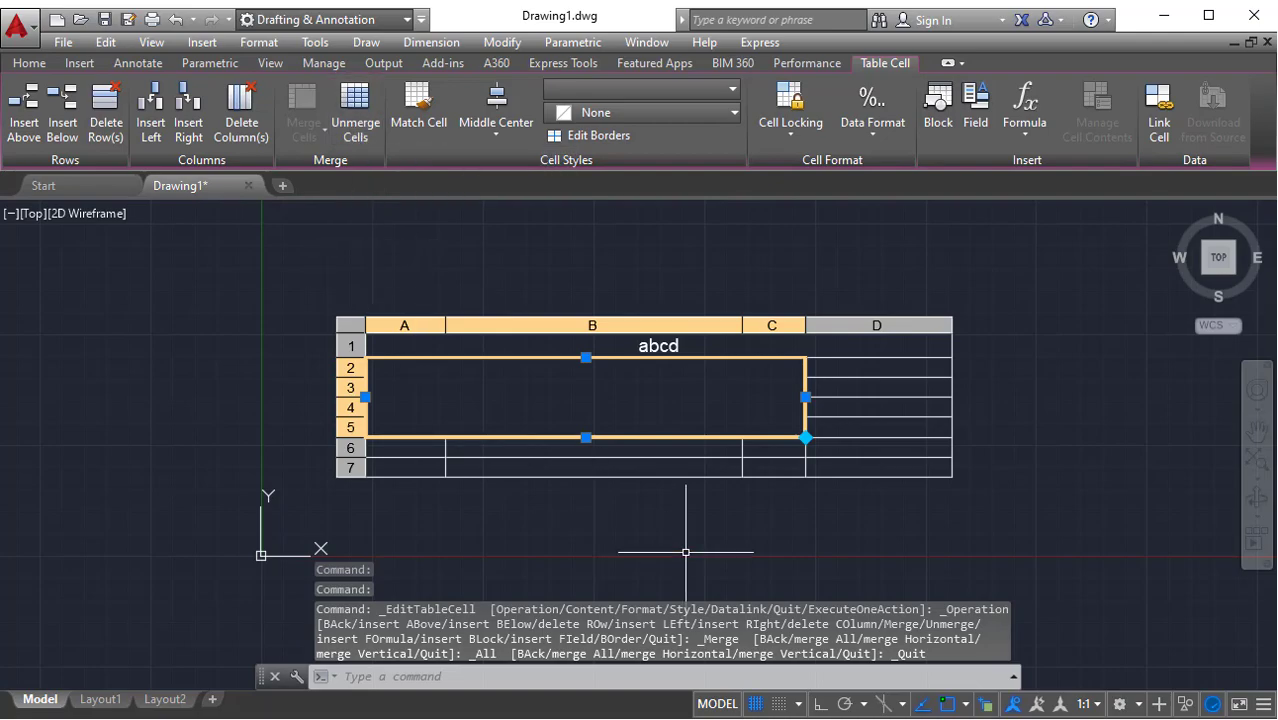
click(350, 111)
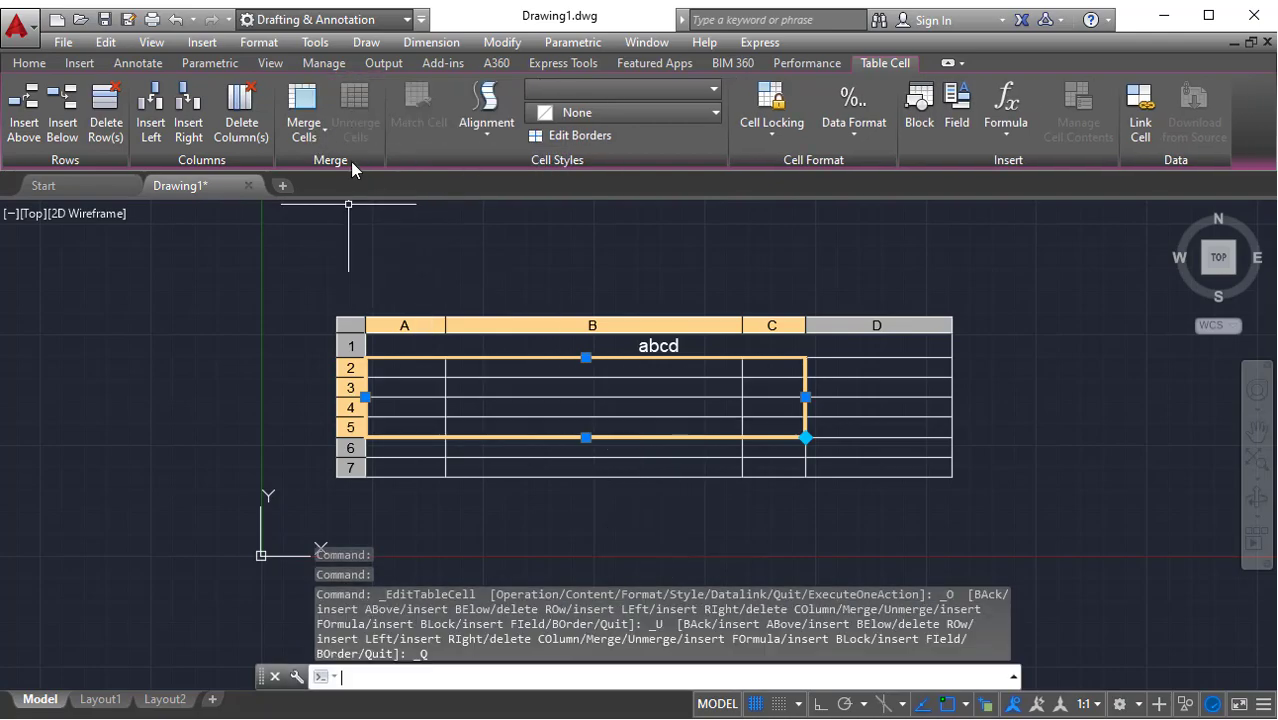
- Merge the cell range A2:C5 by row and unmerge it again
click(300, 112)
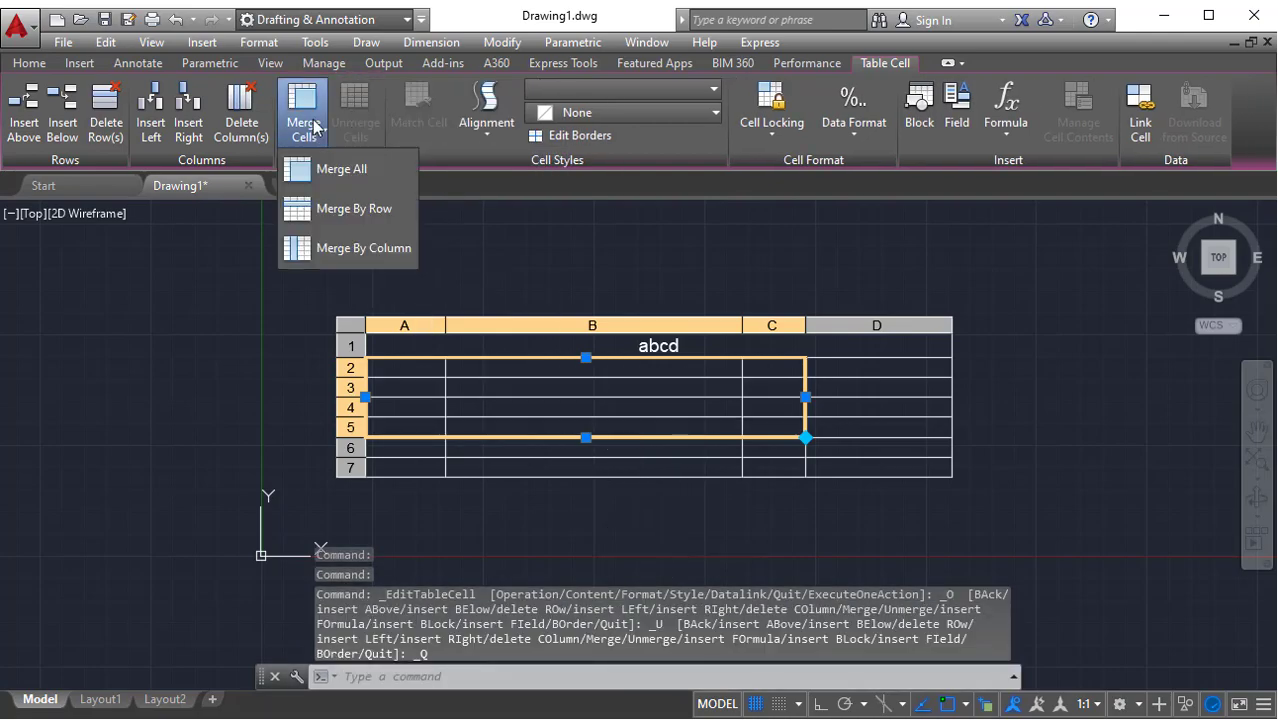
click(363, 216)
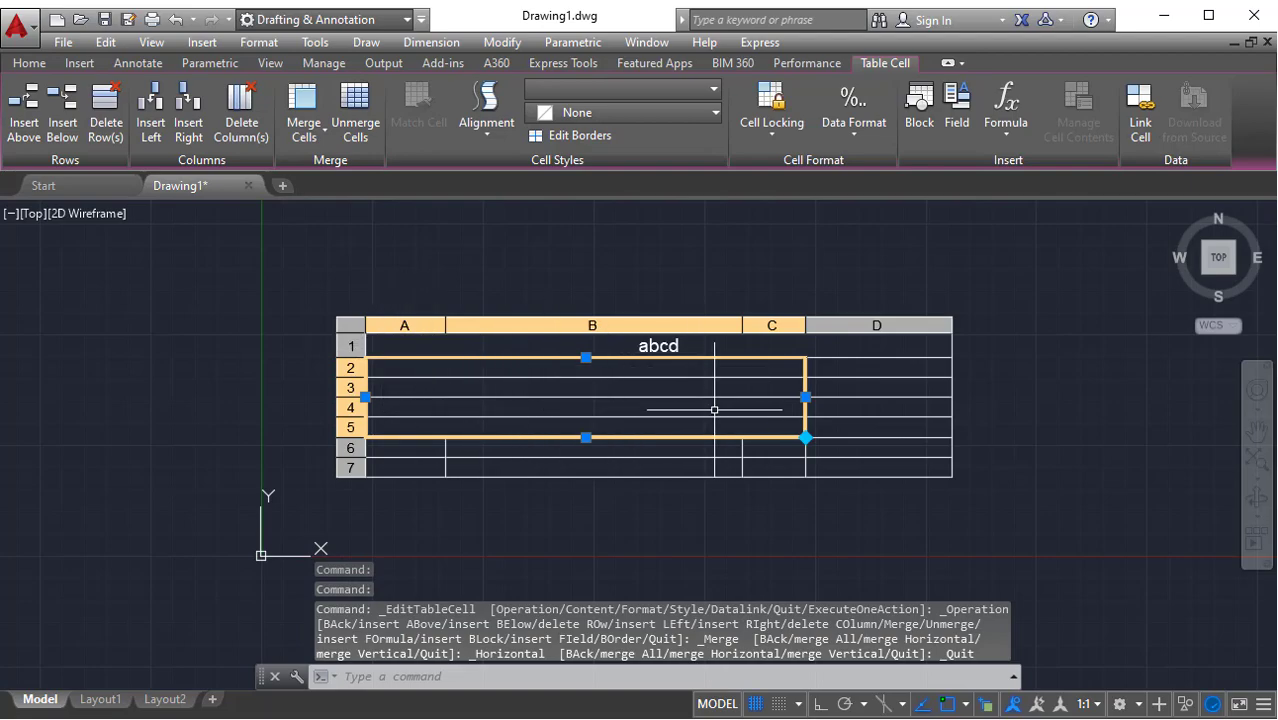
click(303, 112)
click(365, 115)
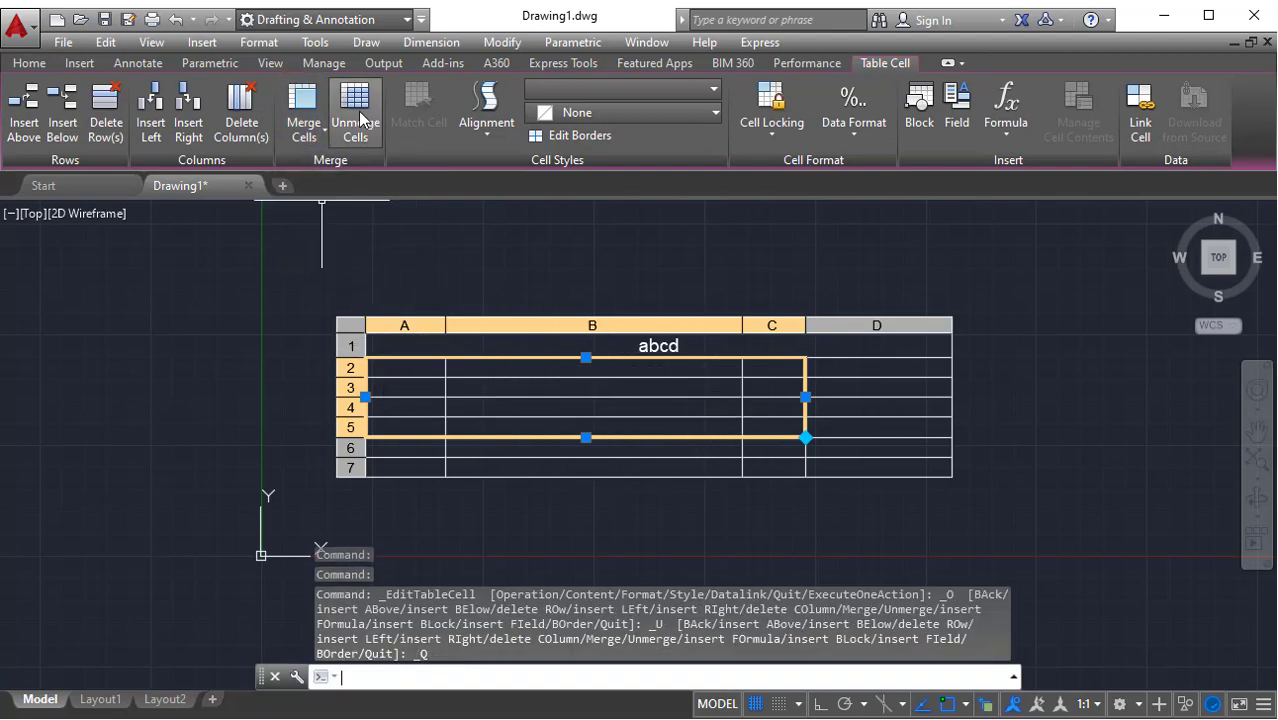
- Merge the cell range A2:C5 by column and unmerge it again
click(303, 125)
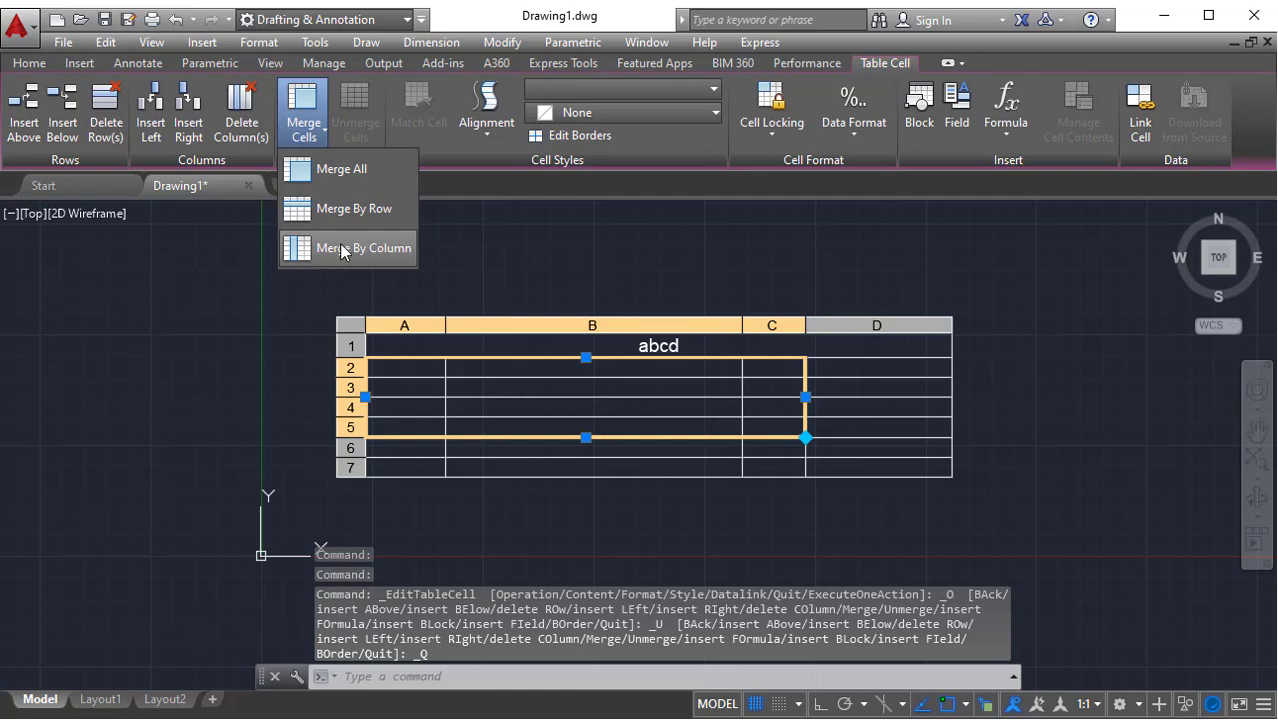
click(339, 245)
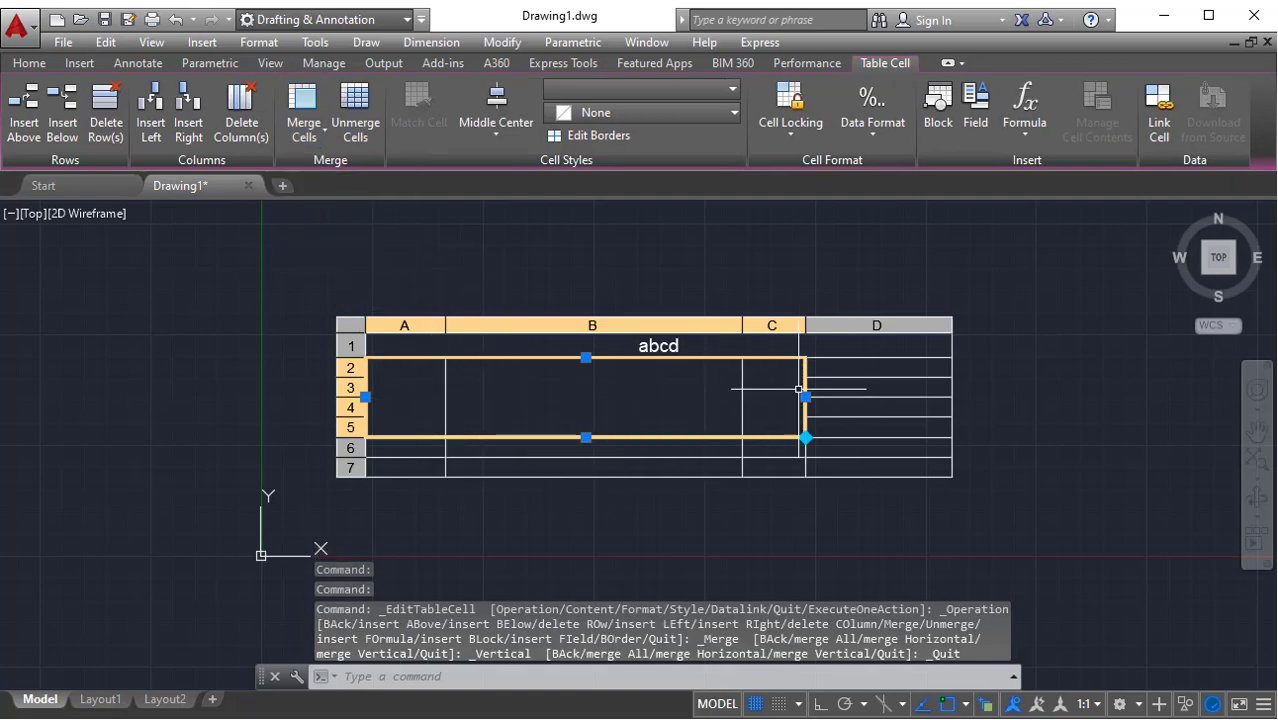
click(355, 112)
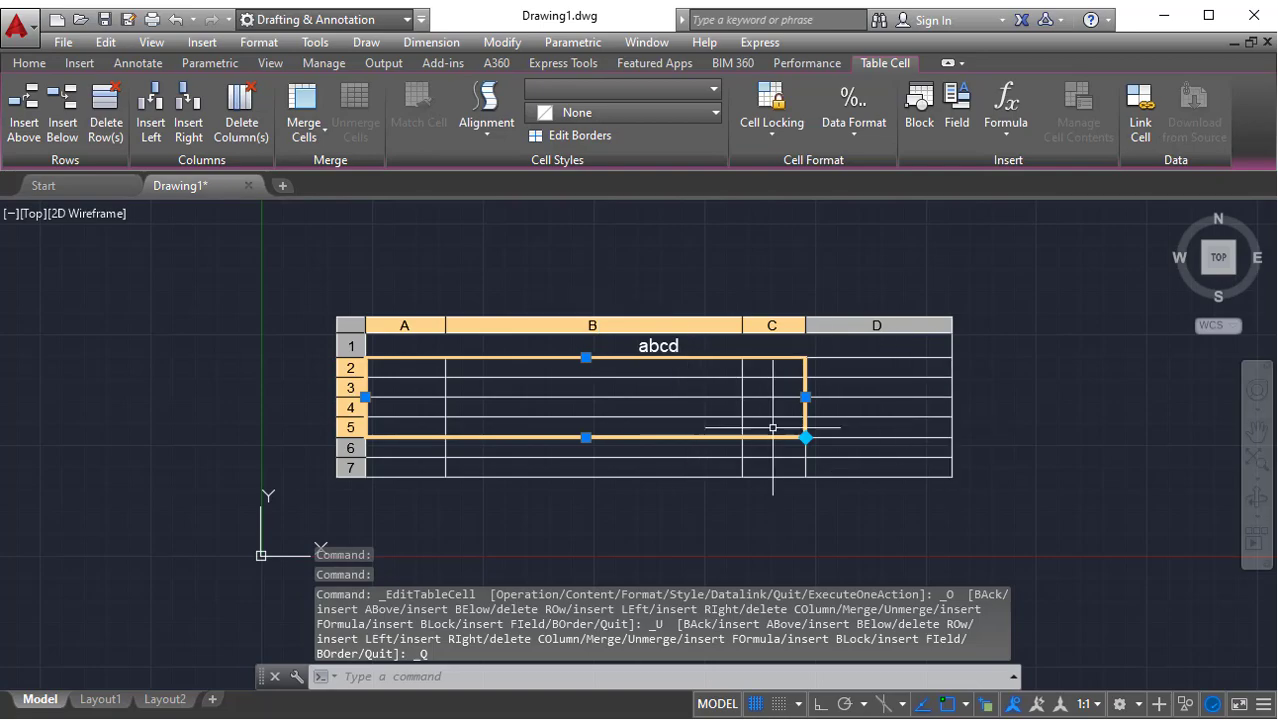
- Look through the cell locking options for the range A2:C5 without changing the setting
click(770, 147)
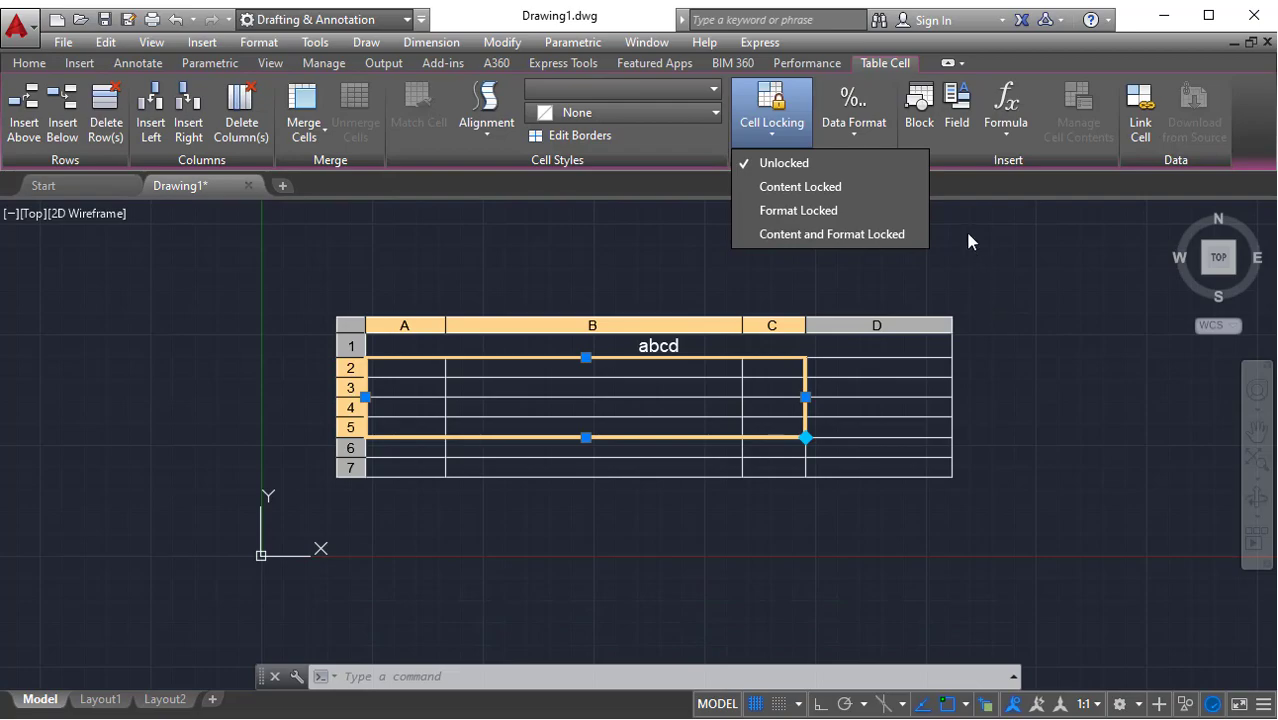
click(714, 309)
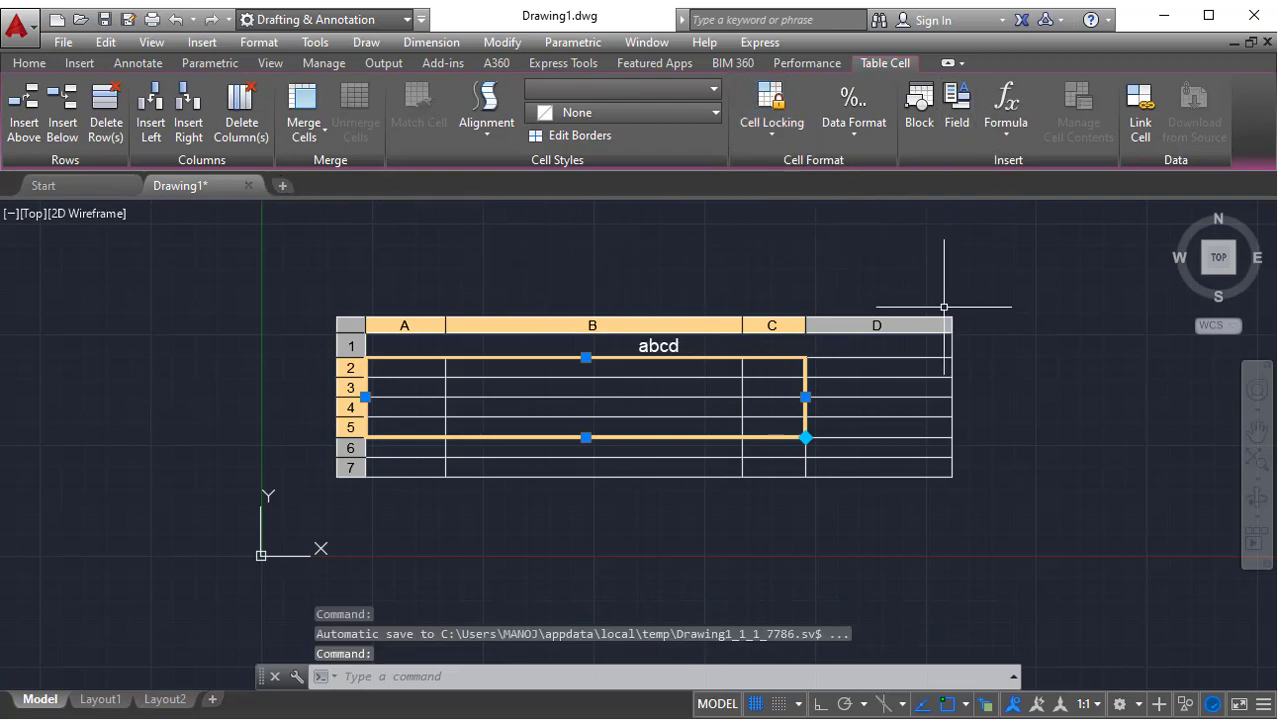
- Open cell B2 for text editing and look through the text height and justification options without changing them
double_click(594, 368)
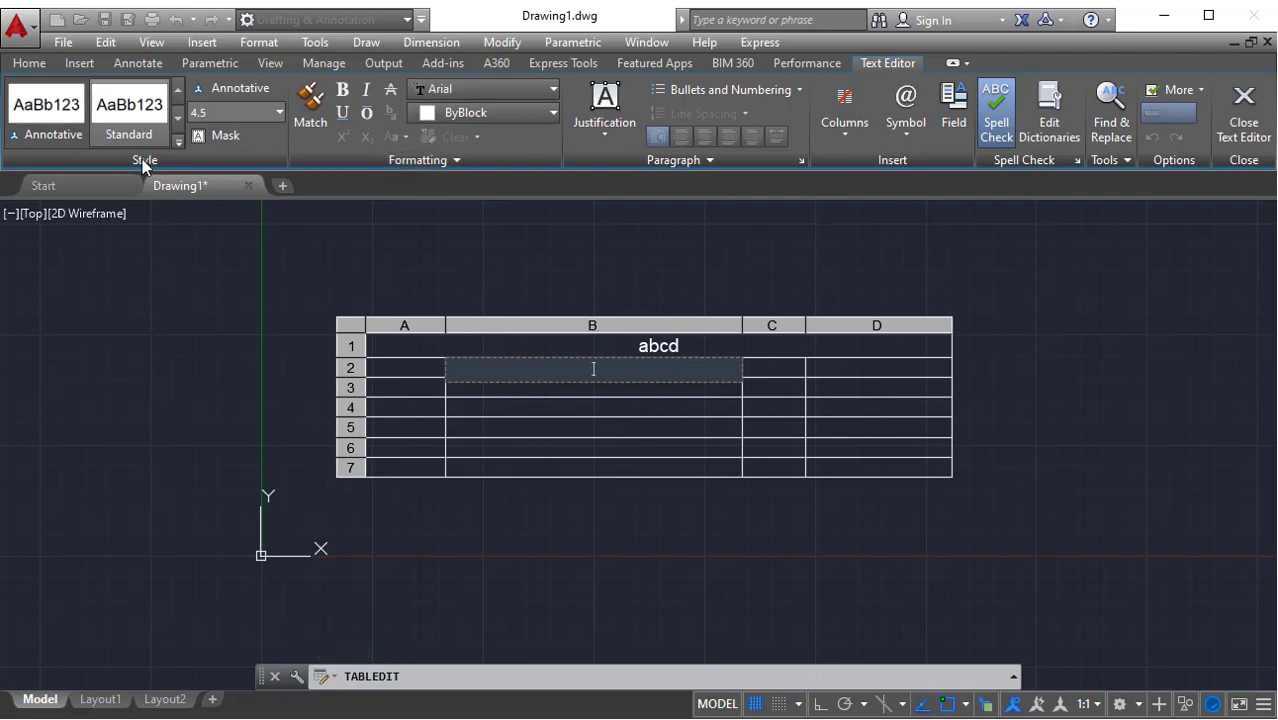
click(279, 112)
click(298, 145)
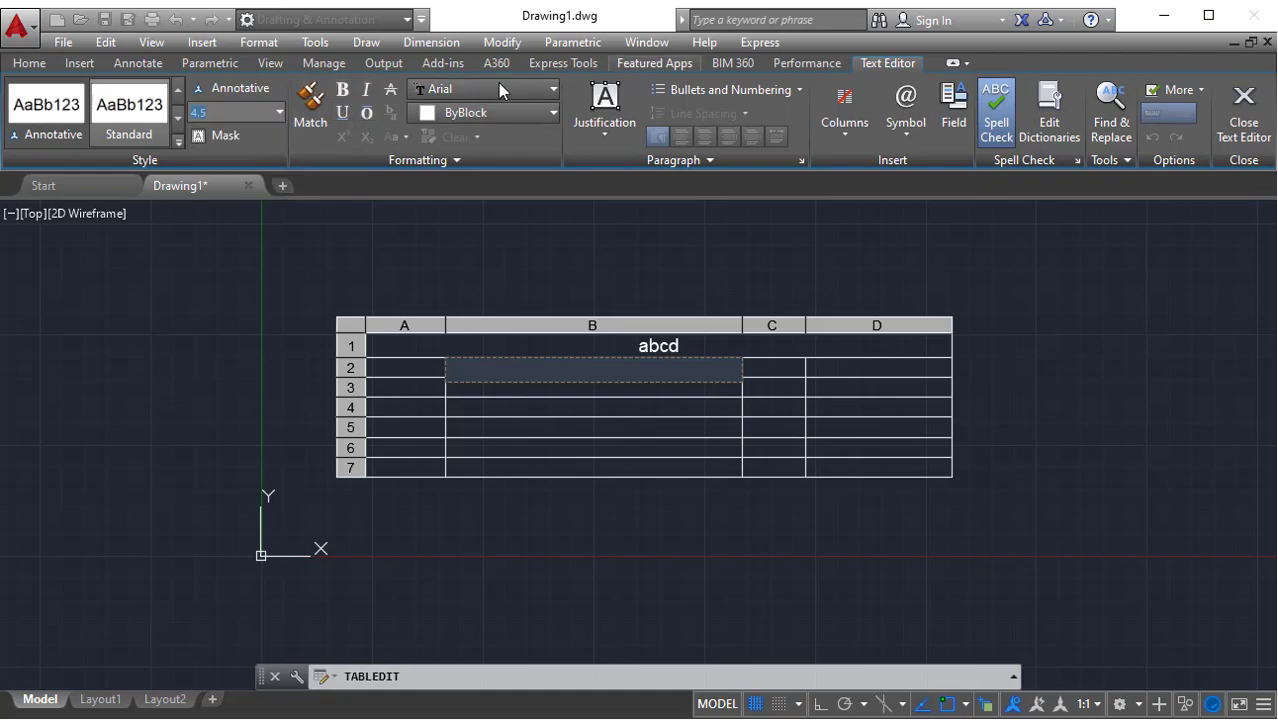
click(600, 138)
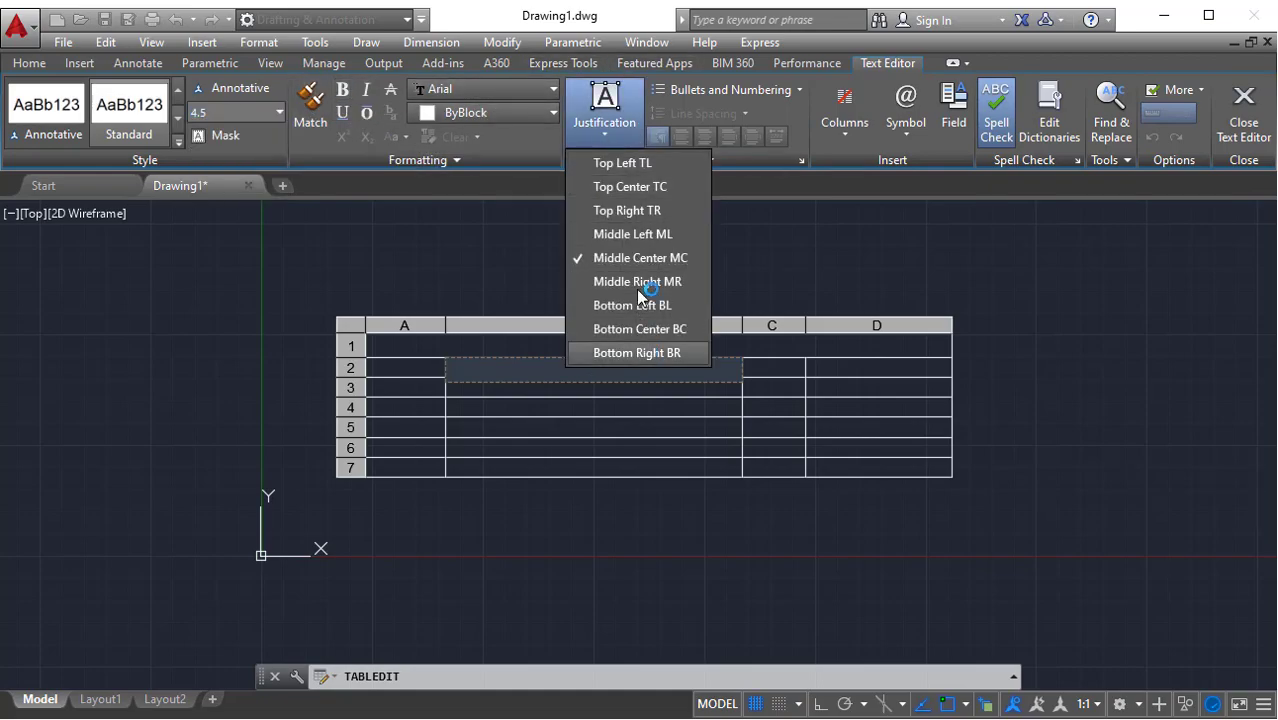
click(620, 145)
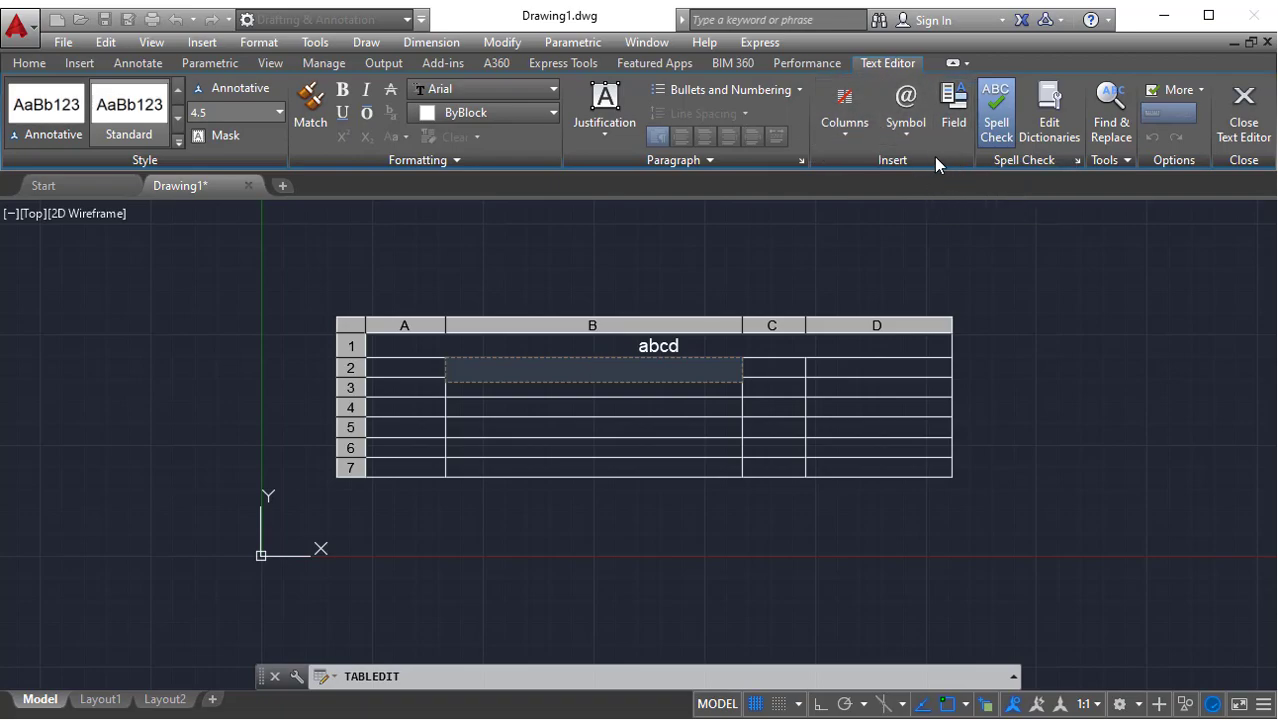
key(Escape)
key(Escape)
- Select the whole table and move it up and to the right, away from the origin
click(1015, 497)
click(880, 416)
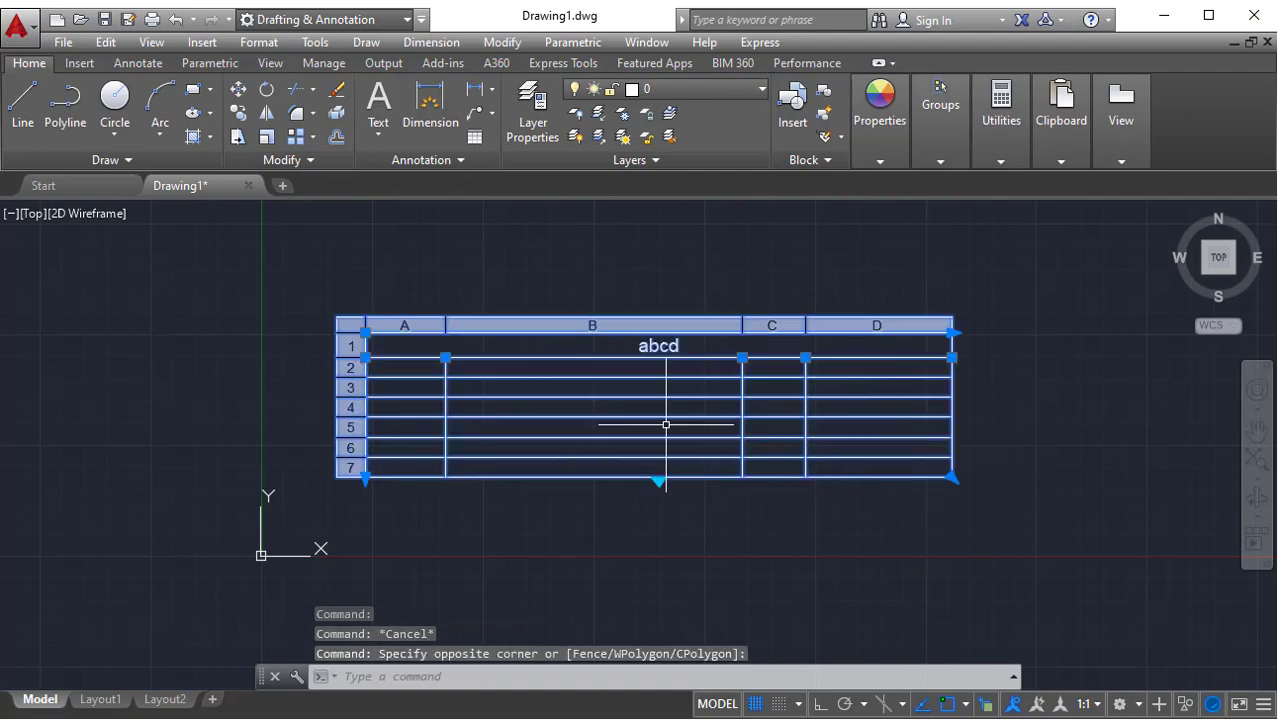
scroll(640, 475, down, 2)
middle_drag(820, 495, 645, 449)
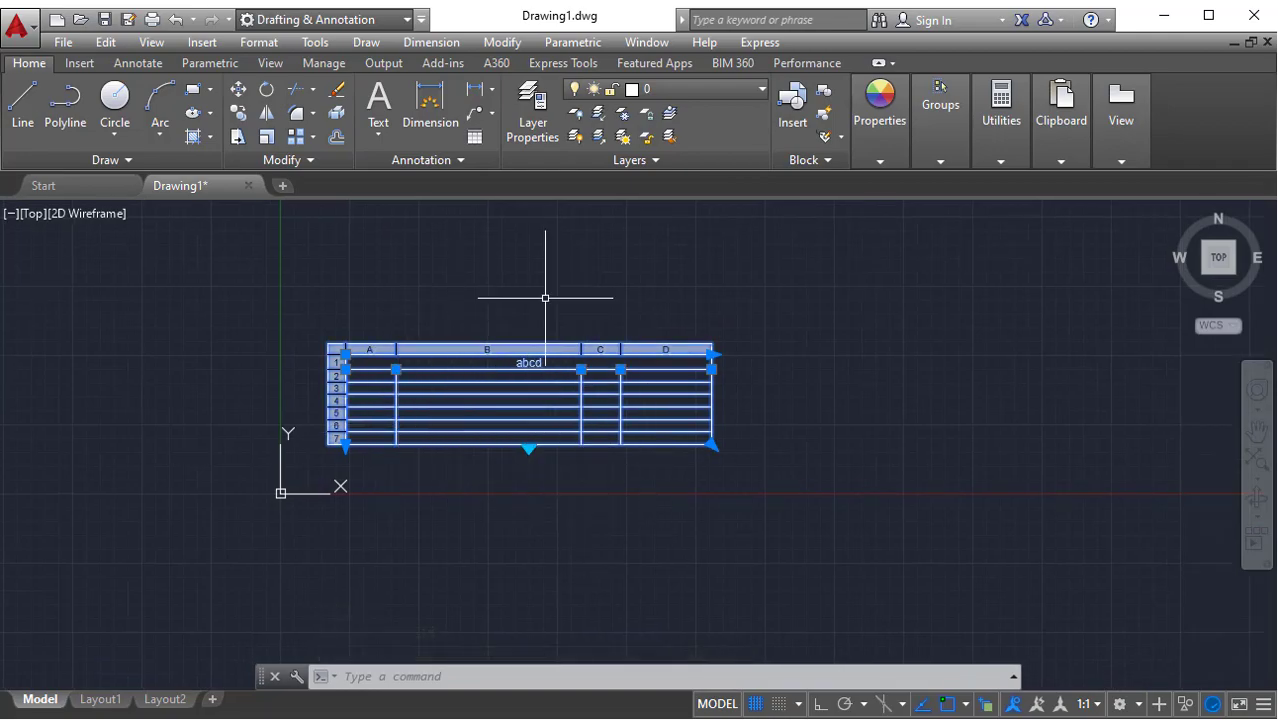
key(Escape)
click(552, 354)
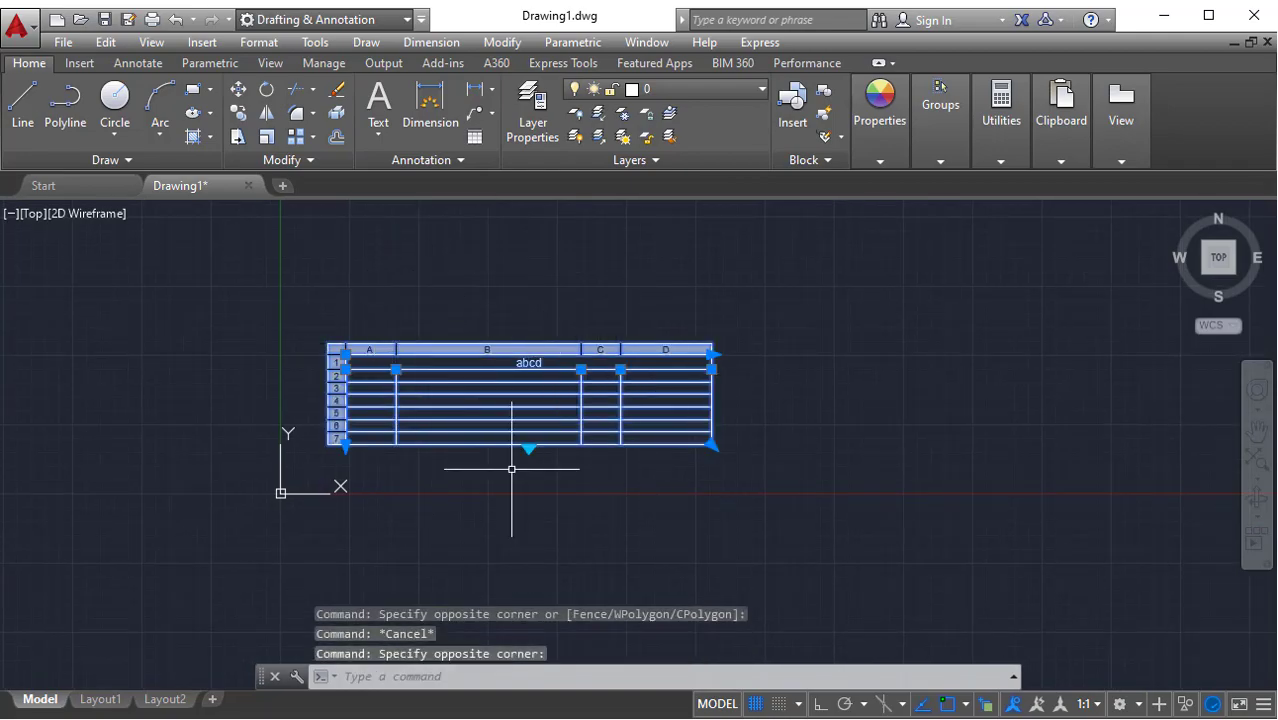
text(M)
key(Return)
click(530, 547)
click(725, 465)
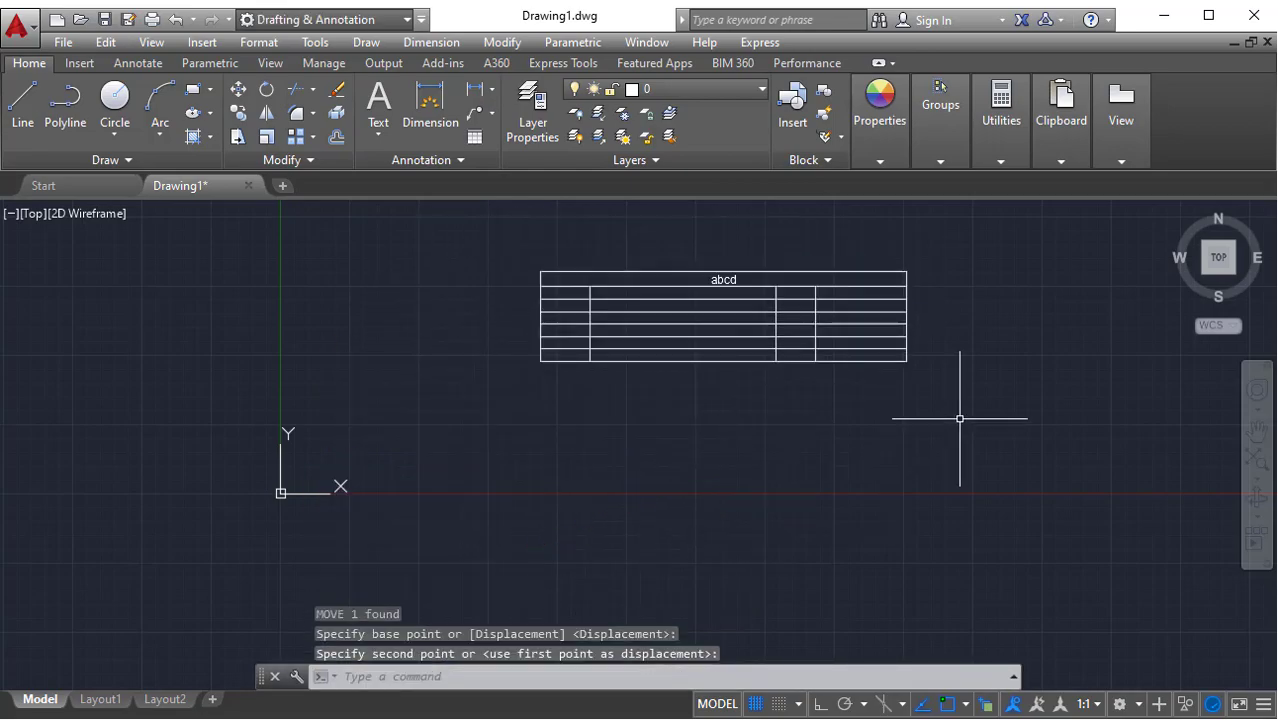
- Copy the table twice, placing one copy near the origin and the other below the original table
text(co)
key(Return)
click(927, 419)
click(864, 350)
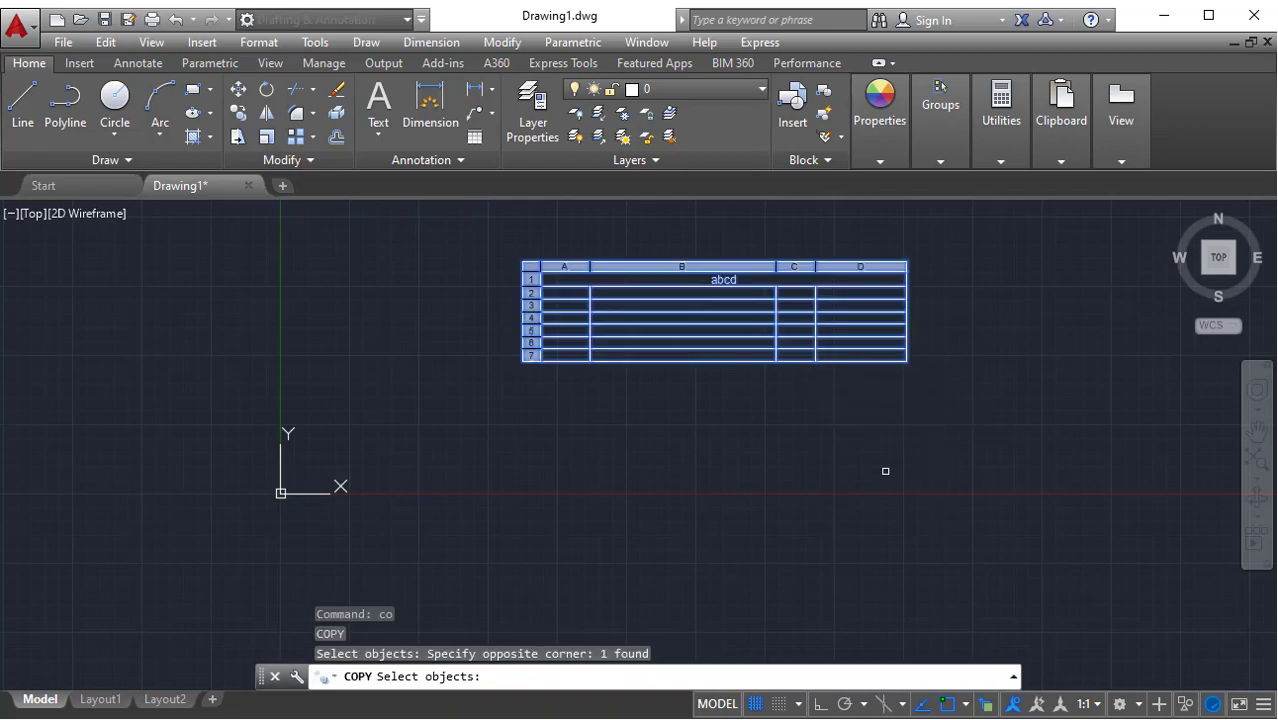
key(Return)
click(905, 416)
click(503, 522)
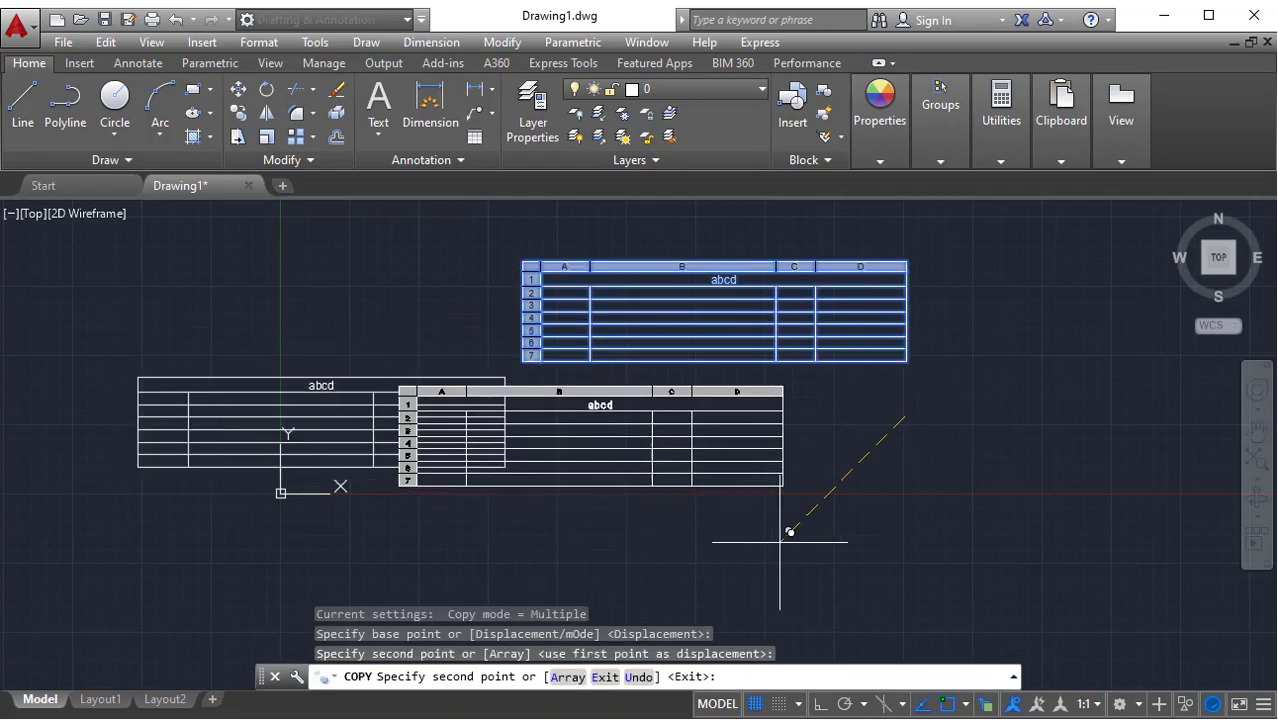
click(1017, 574)
key(Escape)
- Rotate the original upper table freehand about a base point just beyond its lower-right corner into a slanted position
middle_drag(862, 334, 798, 432)
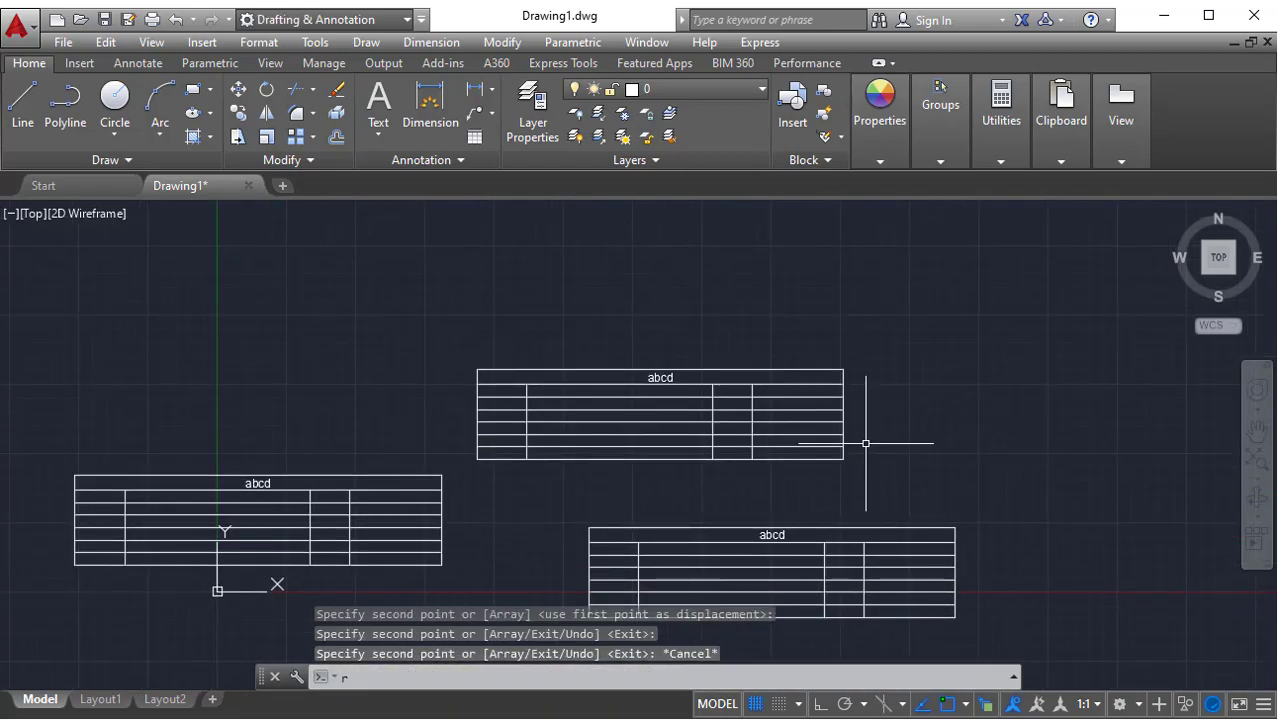
text(ro)
key(Return)
click(878, 467)
click(797, 384)
key(Return)
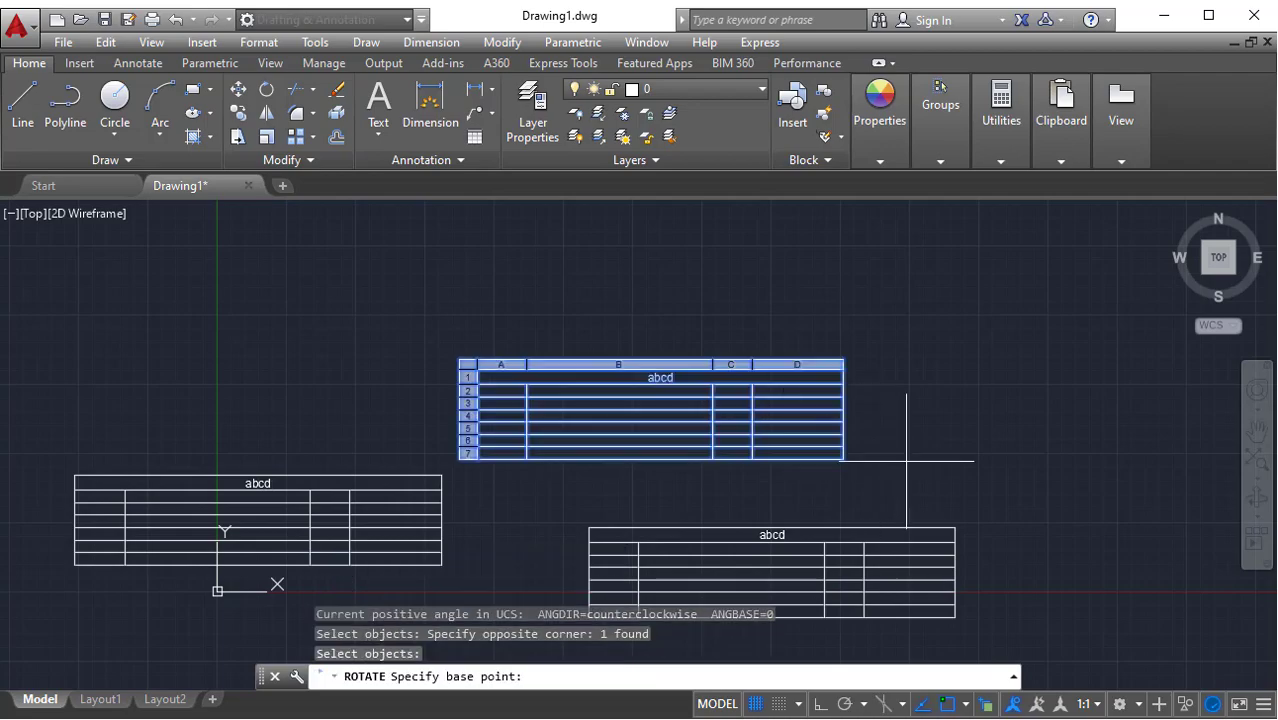
click(907, 467)
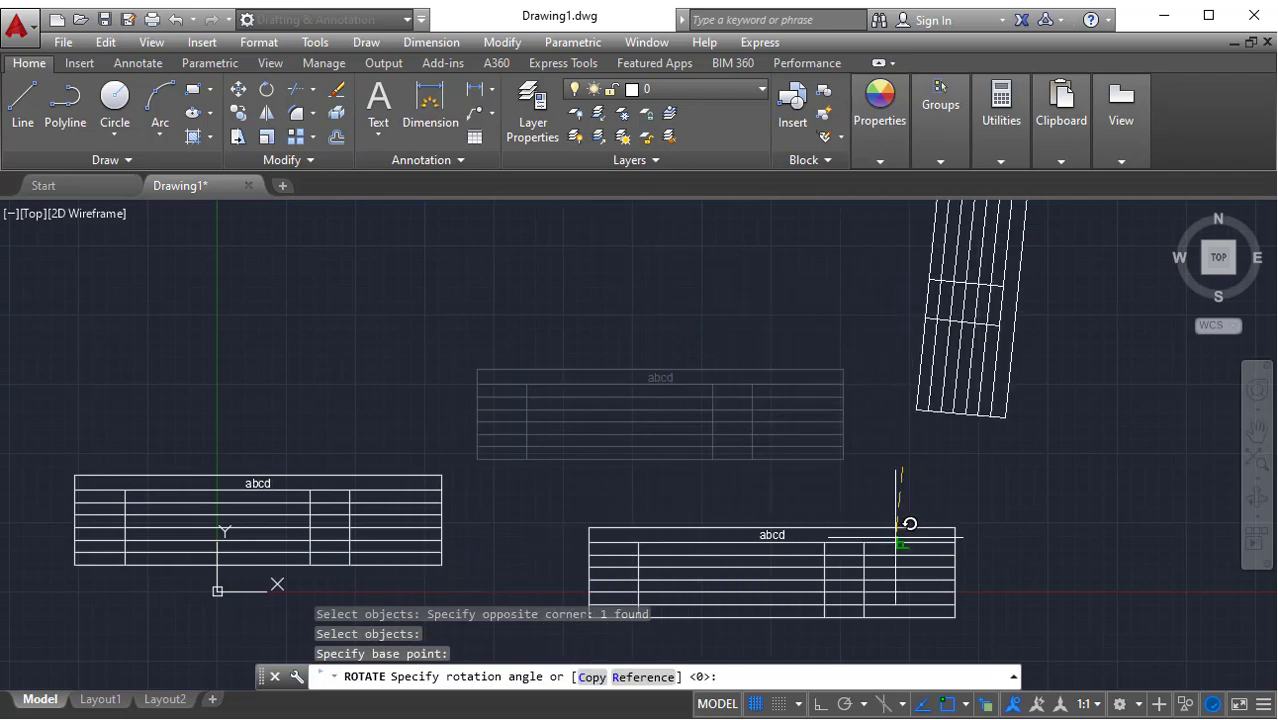
click(984, 516)
- Delete all three tables from the drawing
scroll(520, 442, down, 2)
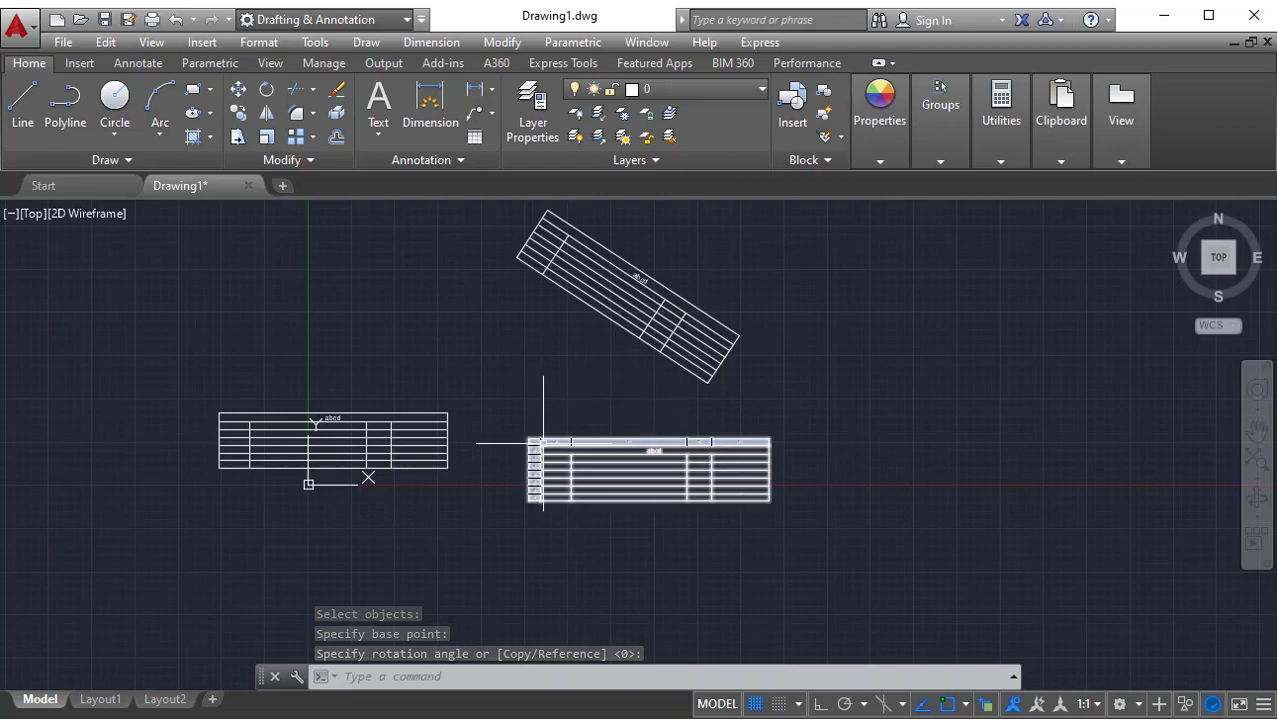
click(862, 553)
click(371, 333)
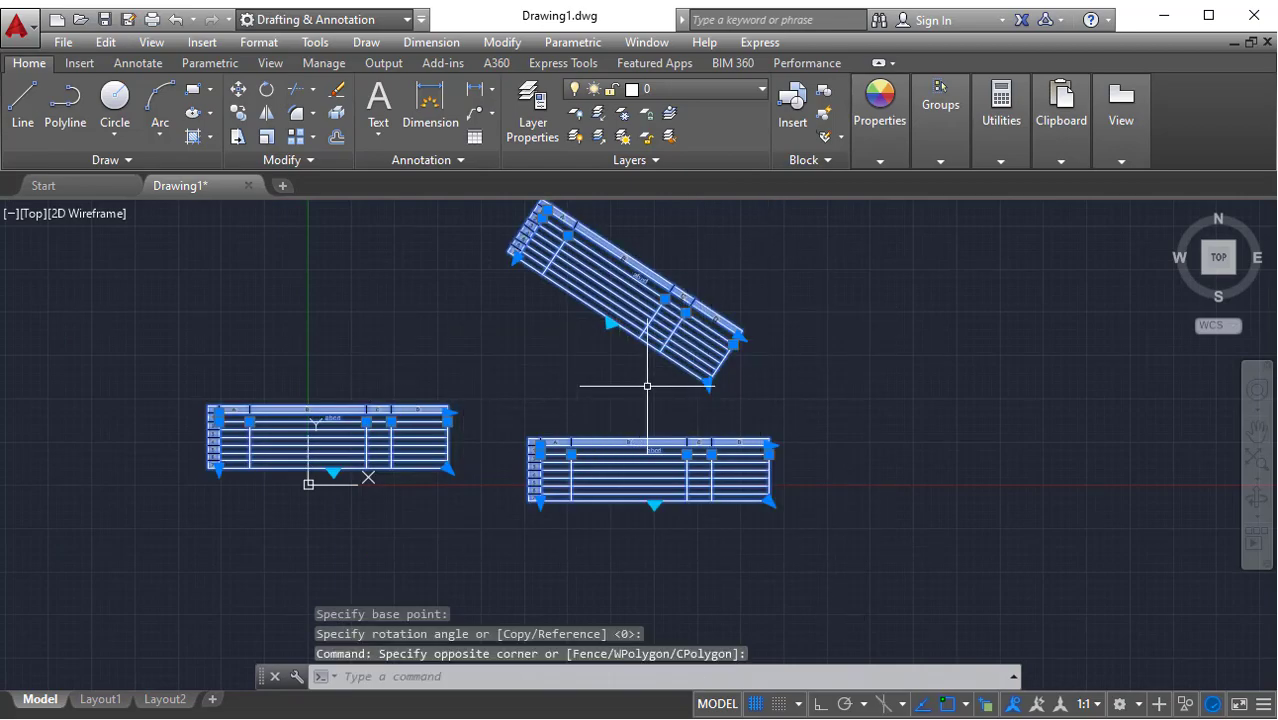
key(Delete)
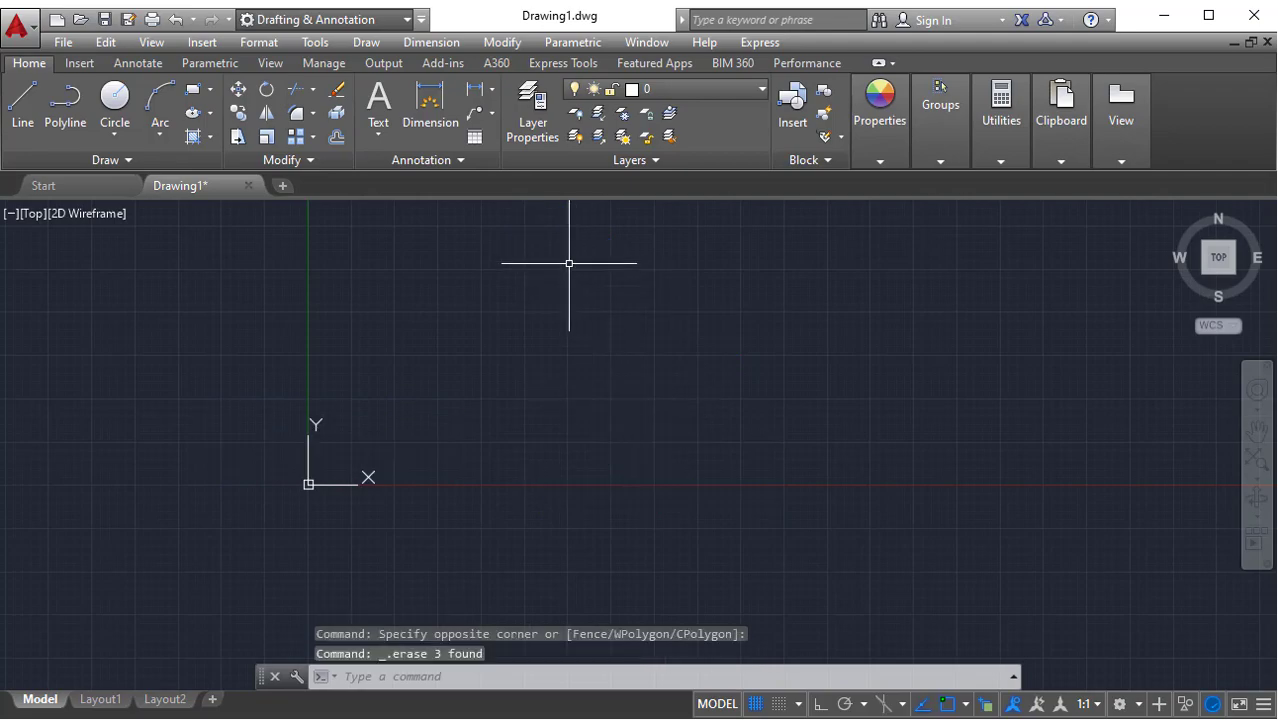
- Insert an empty table by specifying a window, with 4 columns and a row height of 1 line, above and right of the origin
click(368, 44)
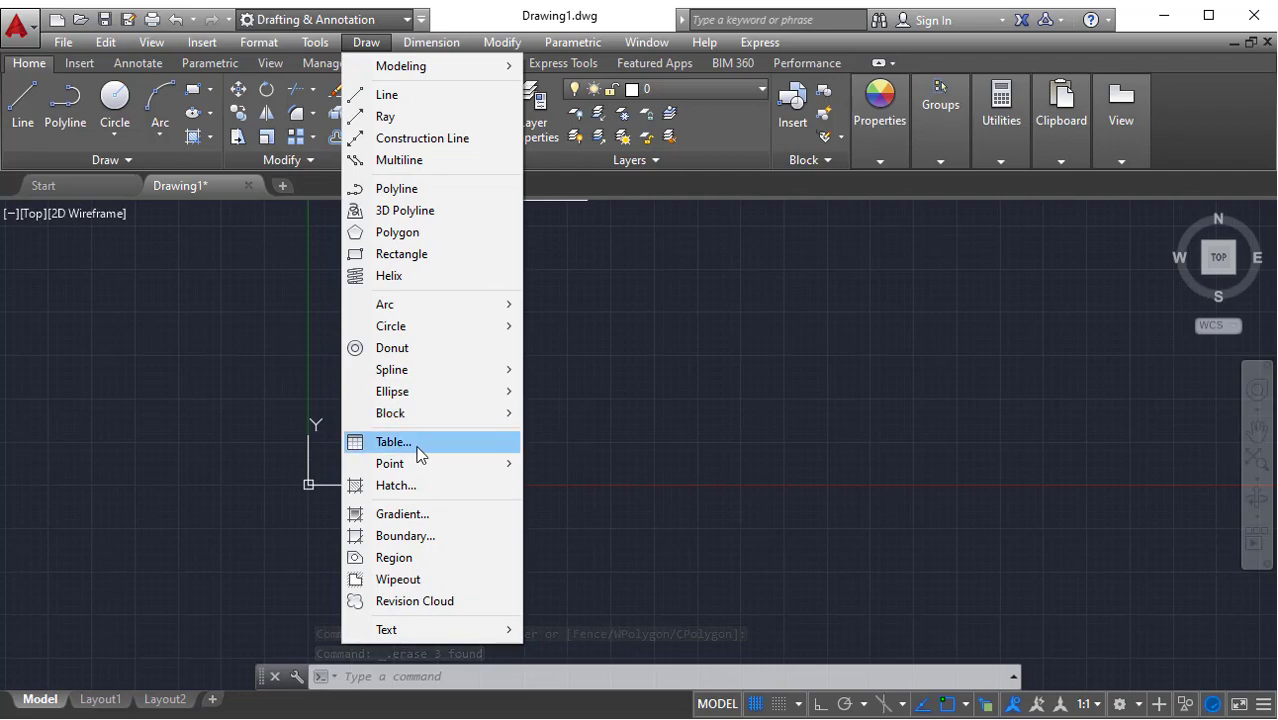
click(393, 442)
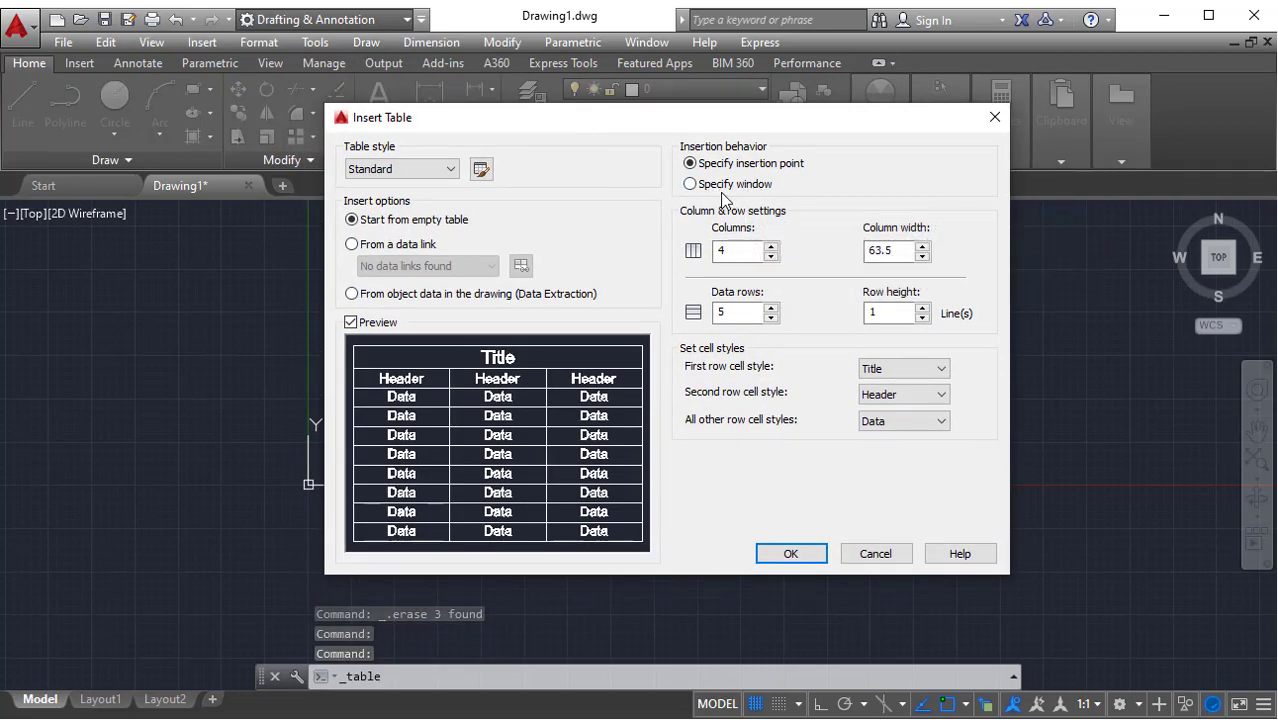
click(690, 184)
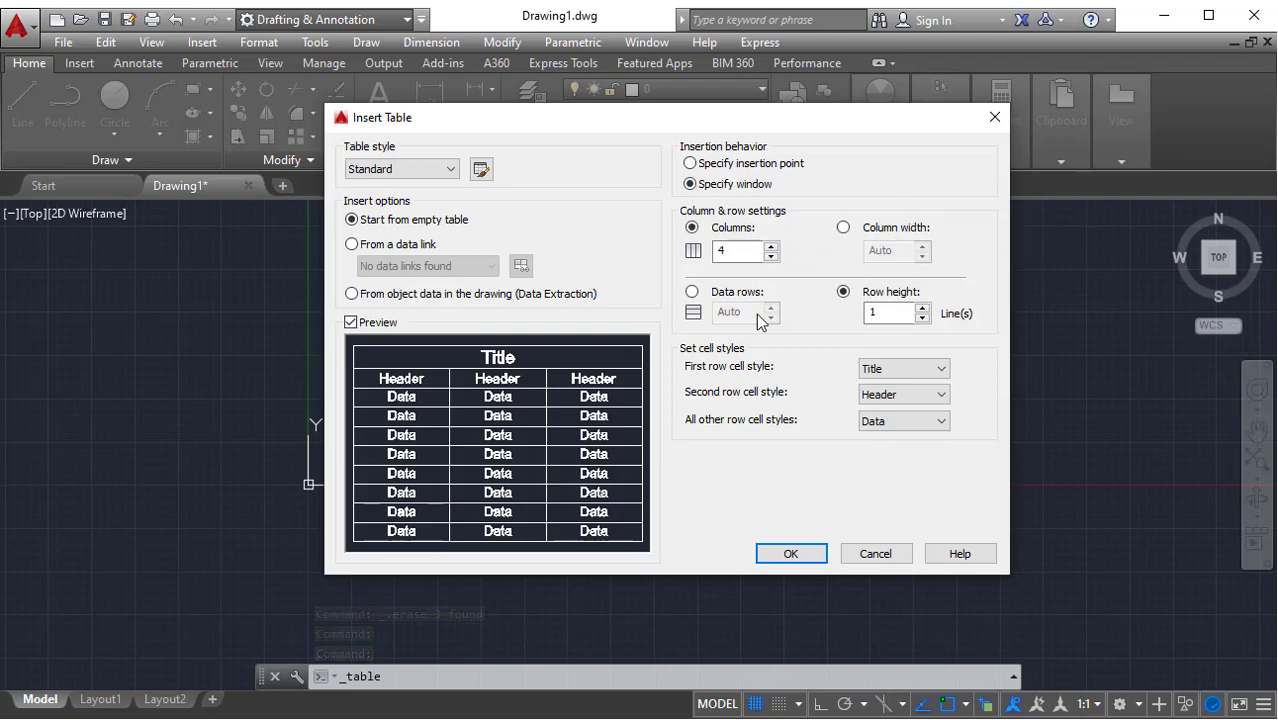
click(789, 554)
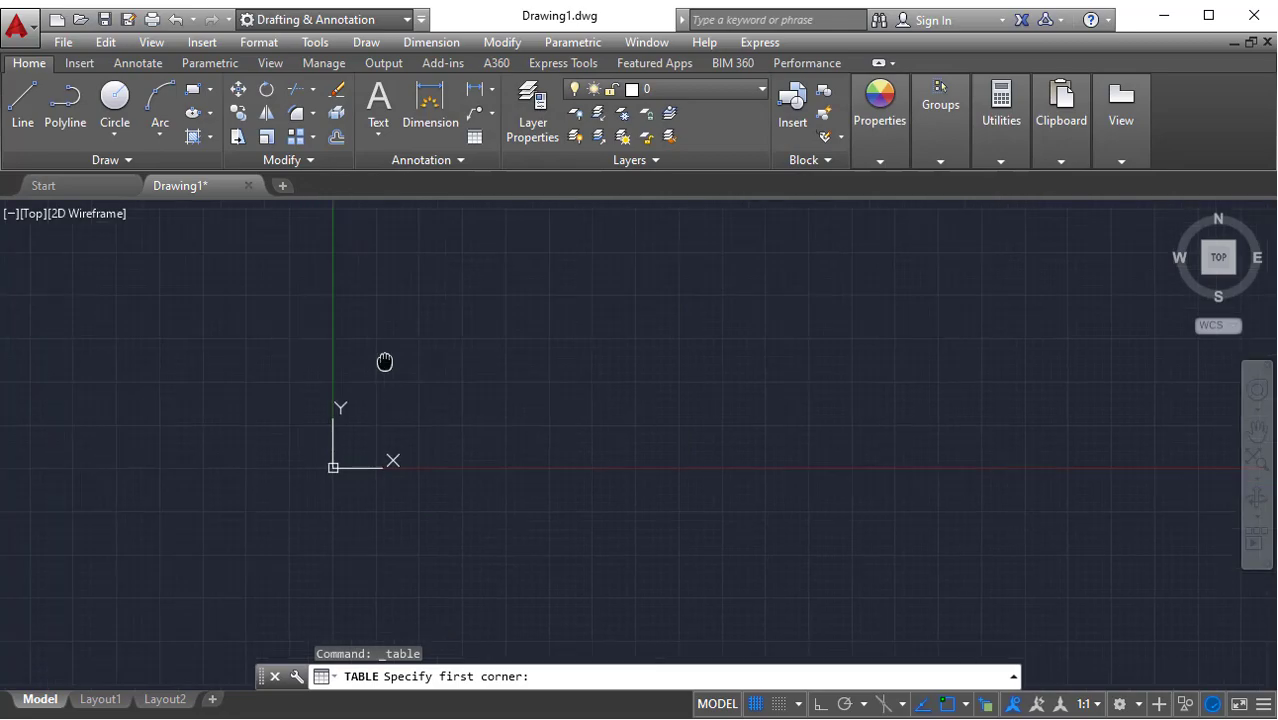
middle_drag(438, 291, 365, 271)
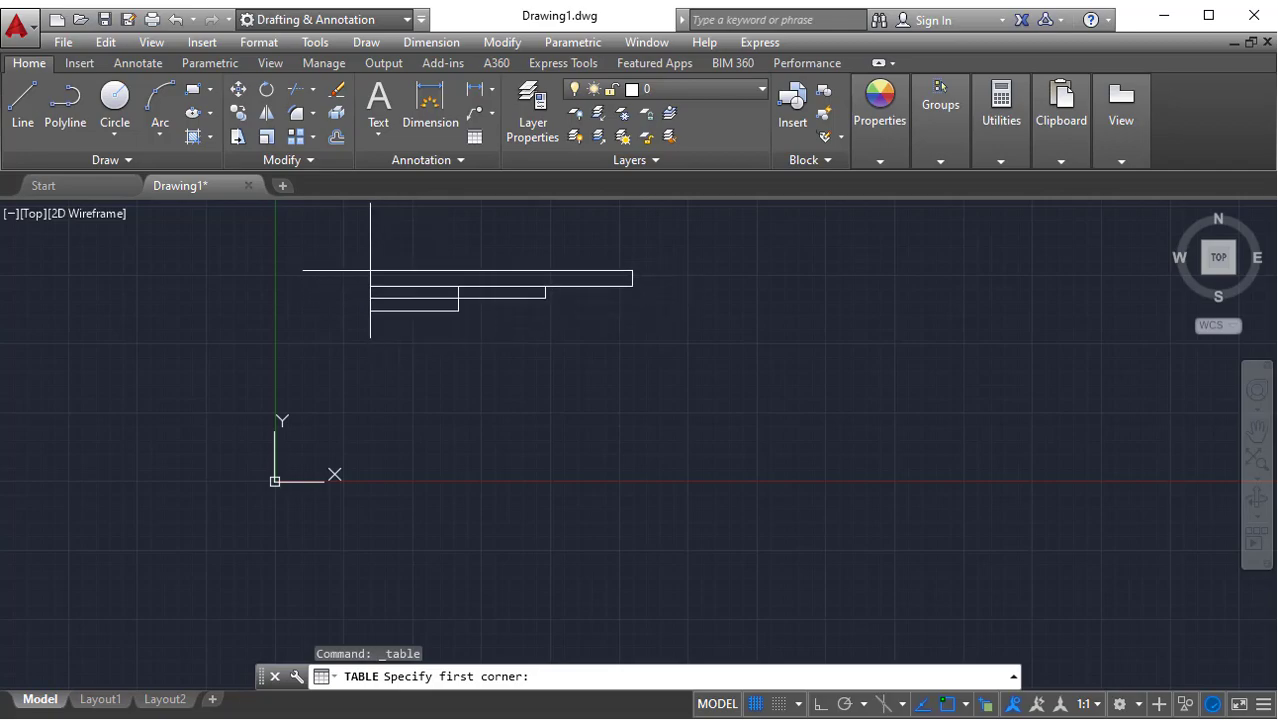
click(370, 270)
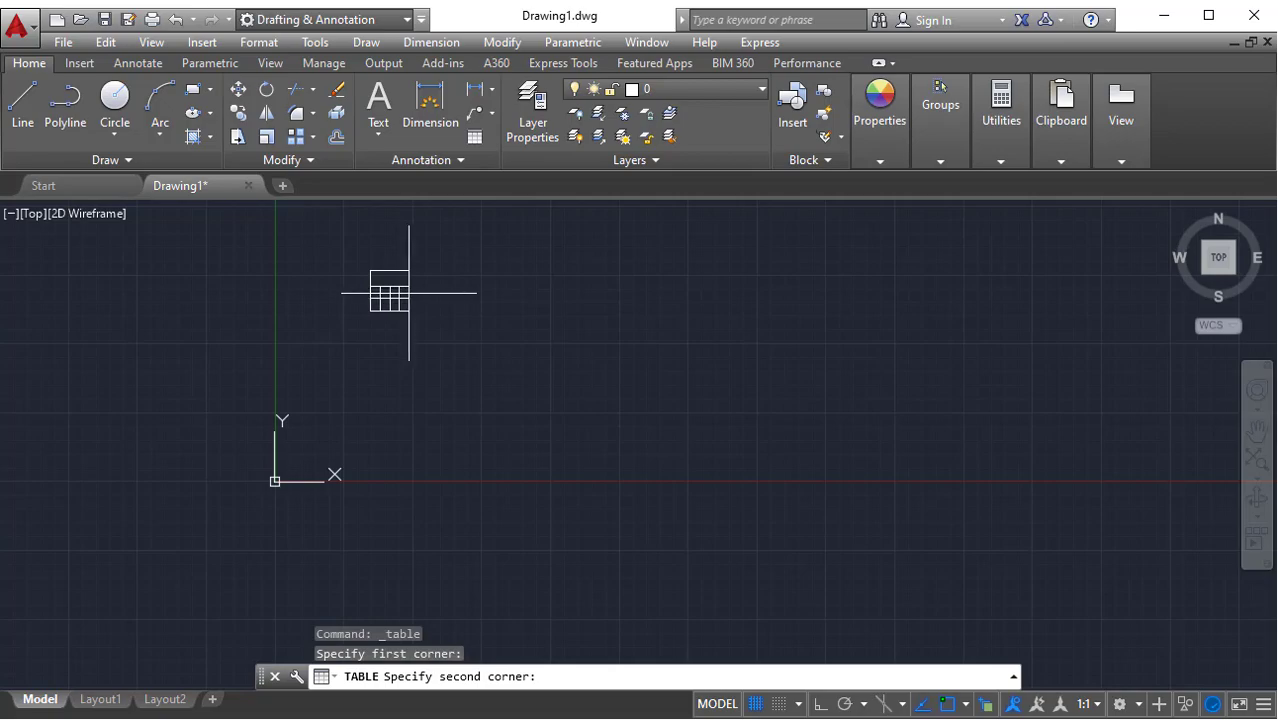
scroll(418, 294, up, 2)
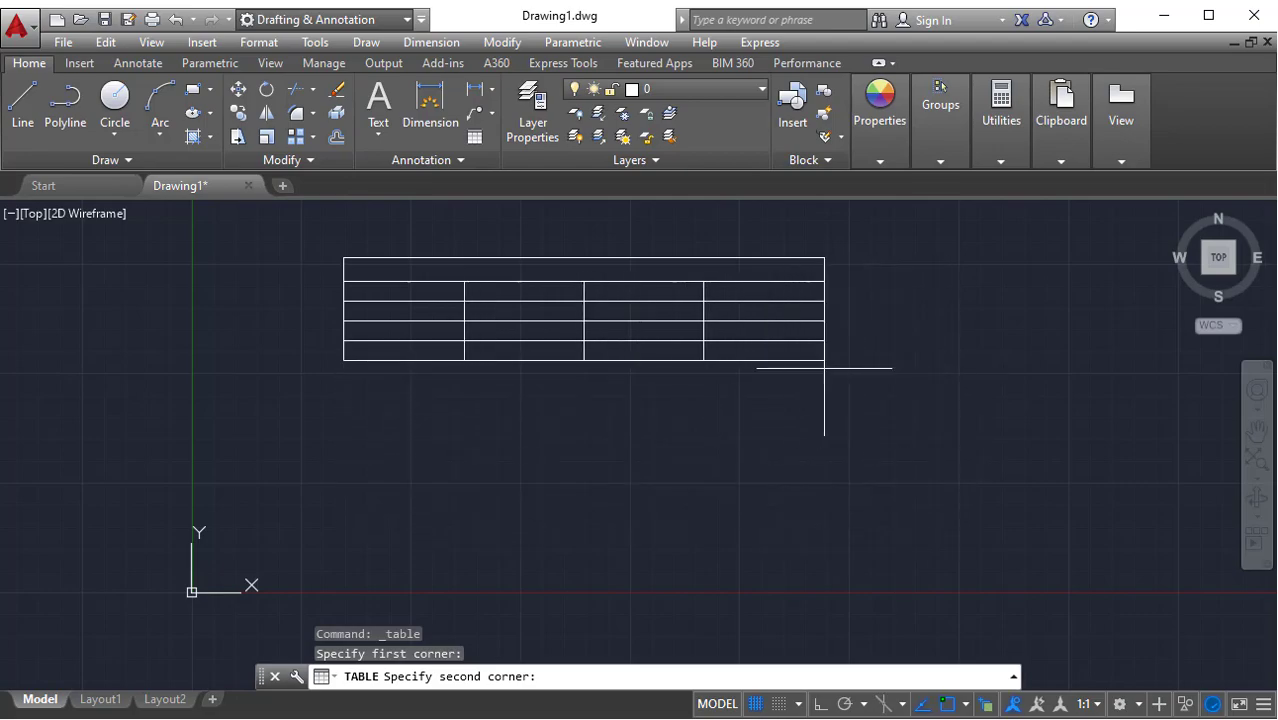
click(895, 451)
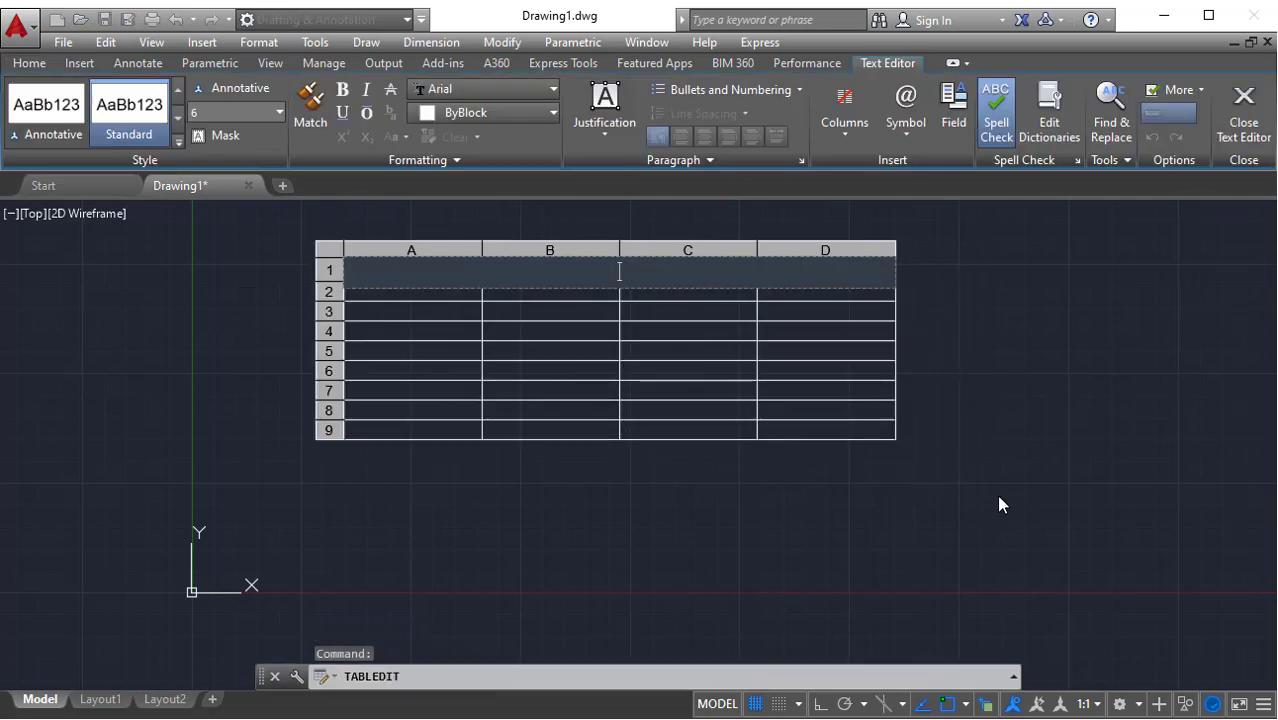
- Leave the title cell empty and delete the window-sized table
click(1001, 472)
click(987, 473)
click(882, 424)
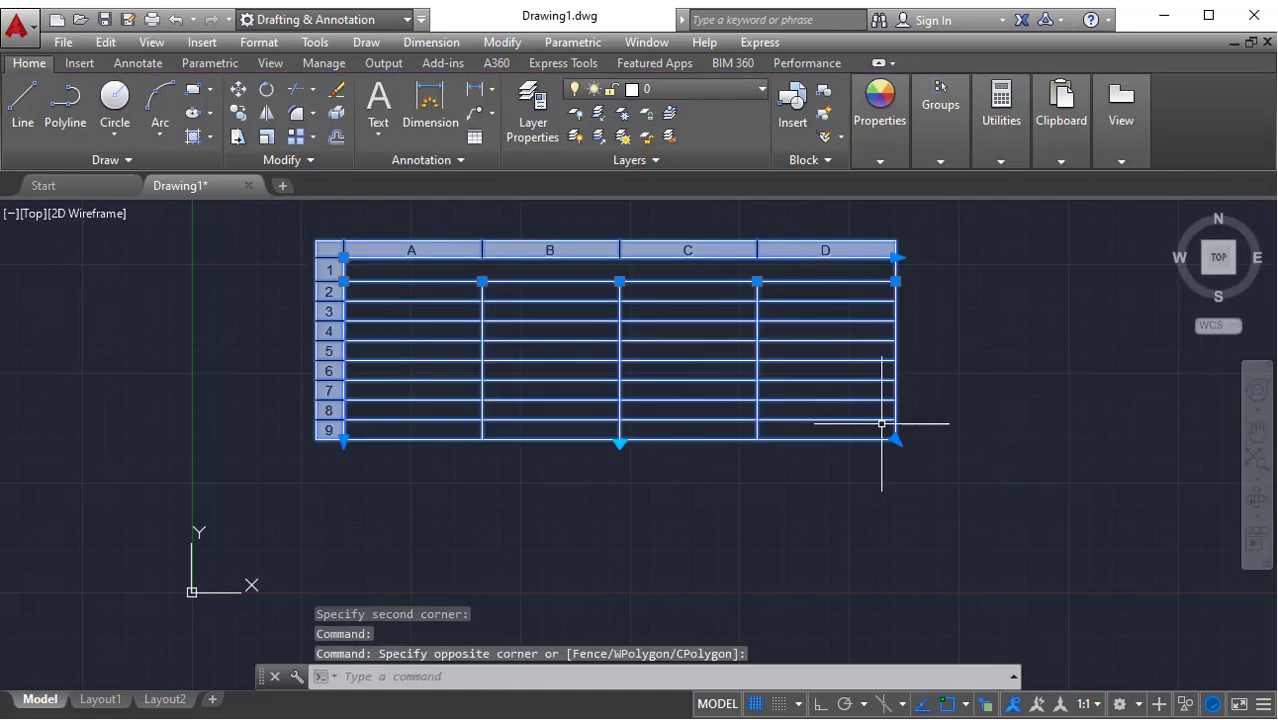
key(Delete)
- Start inserting another table and set its source to a data link
key(Return)
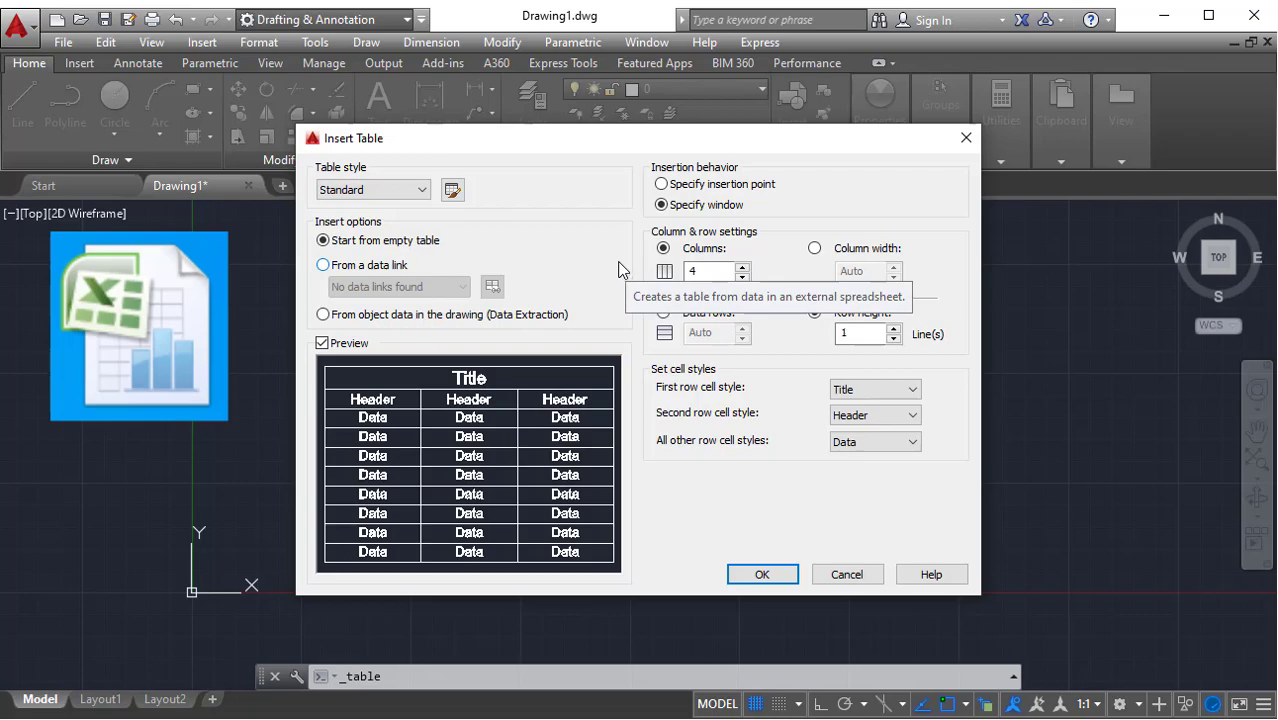
click(323, 266)
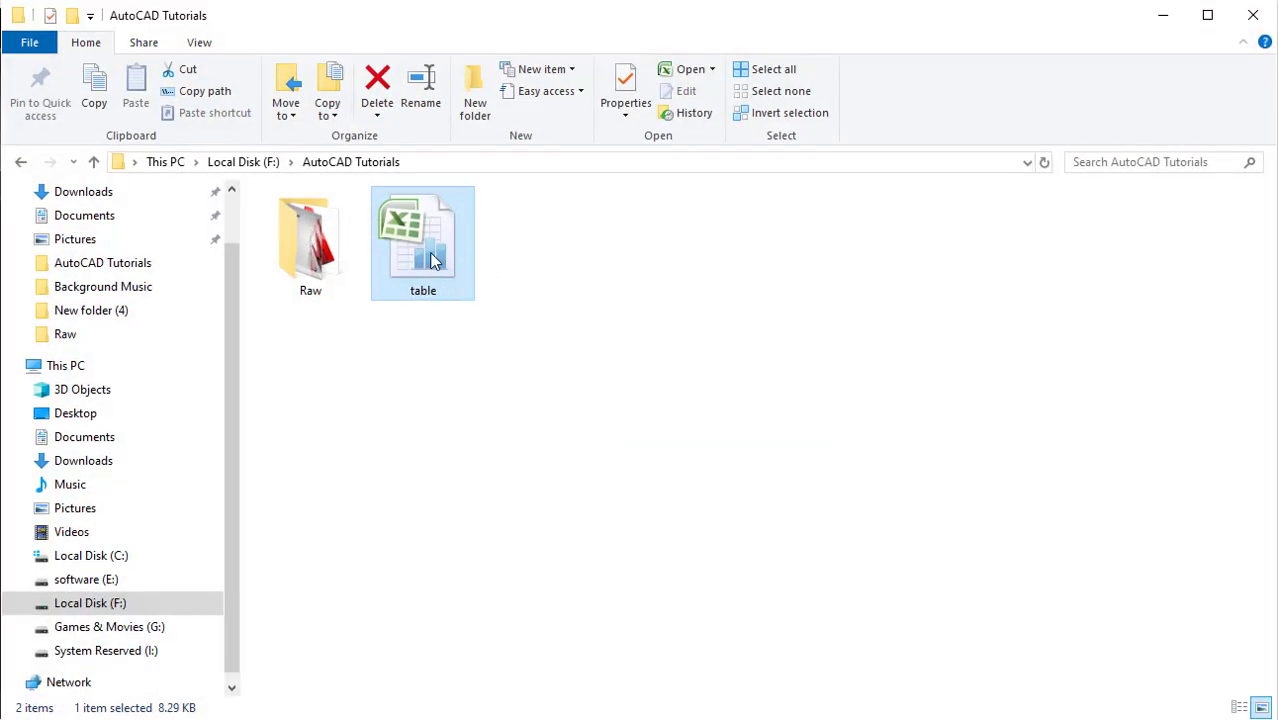
- Open the workbook "table" from the AutoCAD Tutorials folder in Excel and examine the data range A1:C7 on Sheet1
double_click(436, 256)
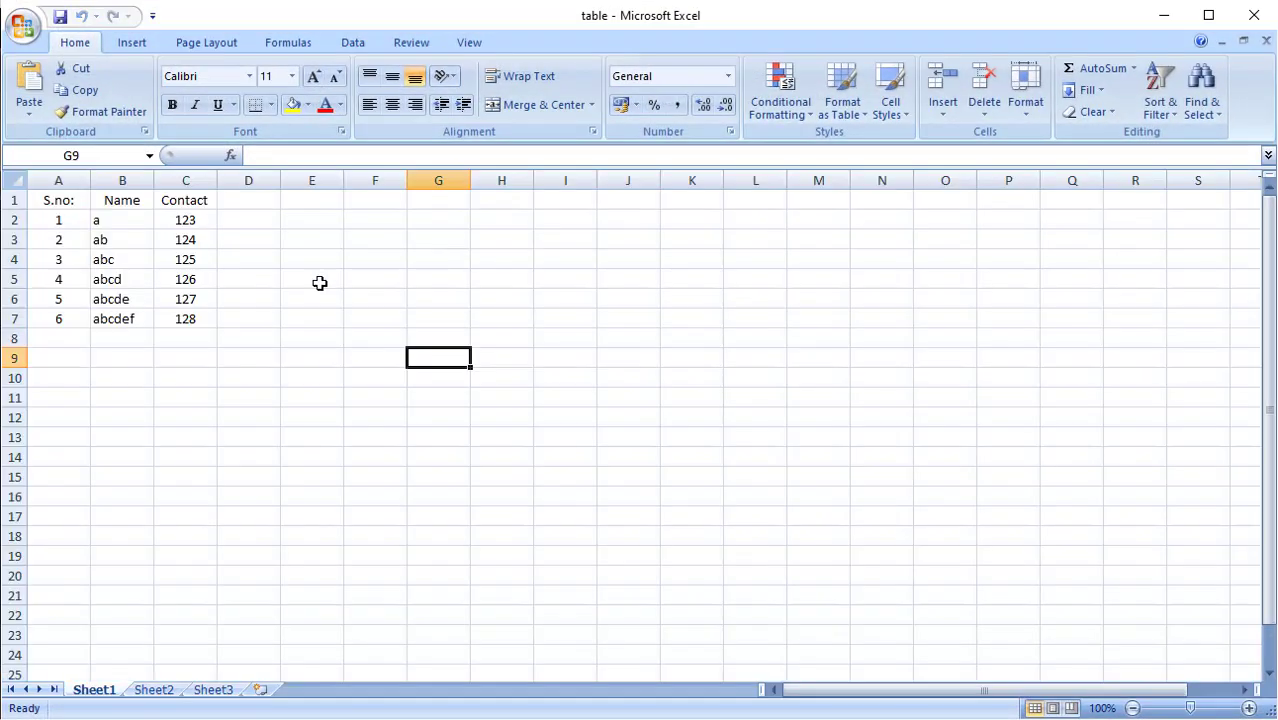
drag(57, 200, 185, 318)
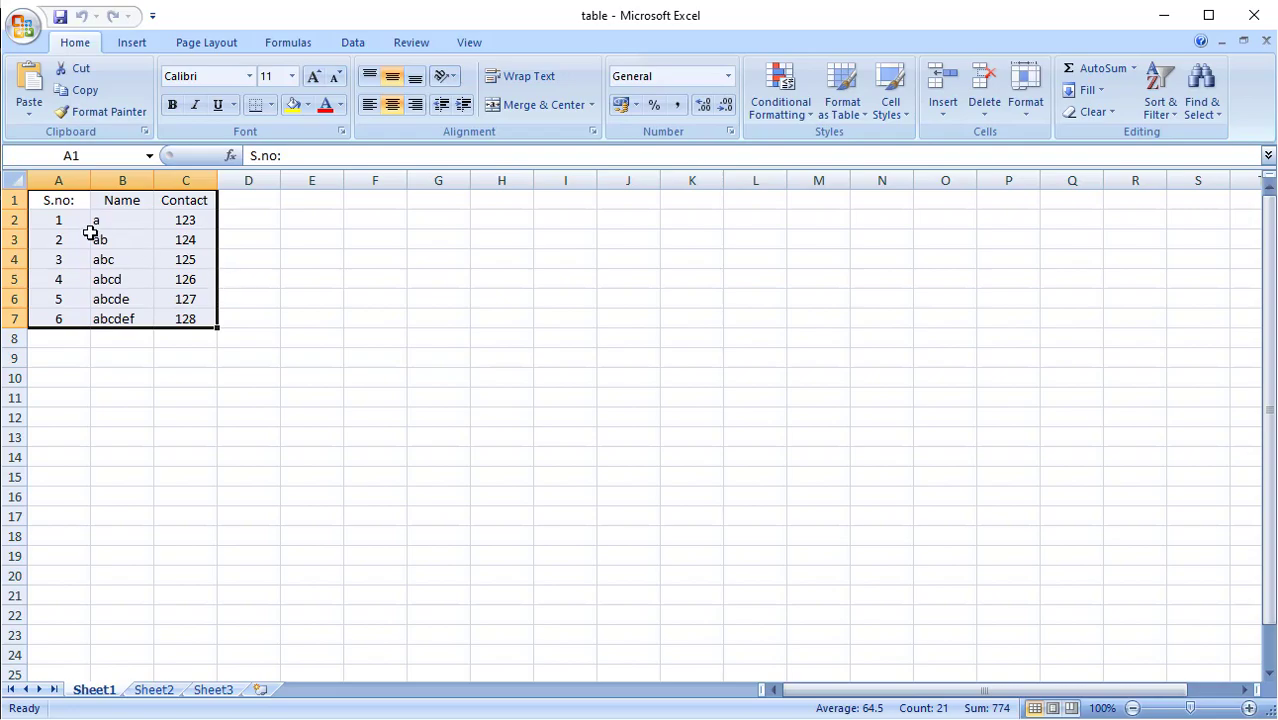
click(58, 203)
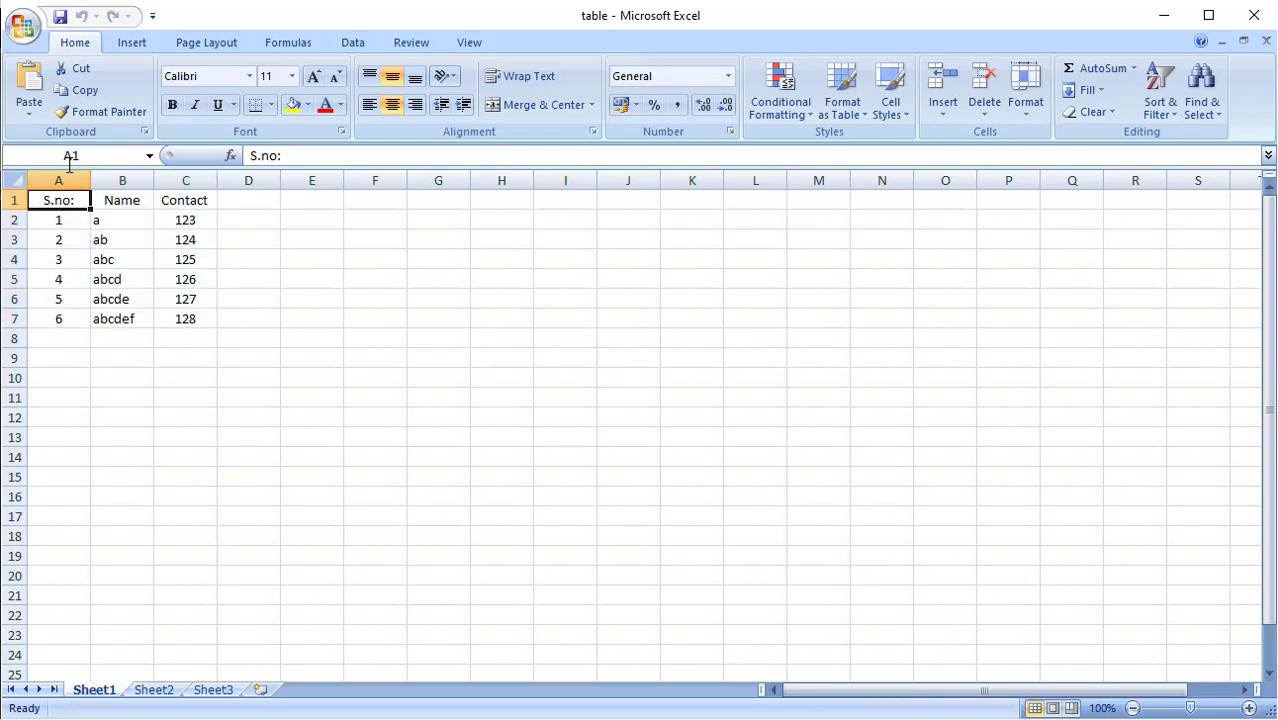
click(194, 317)
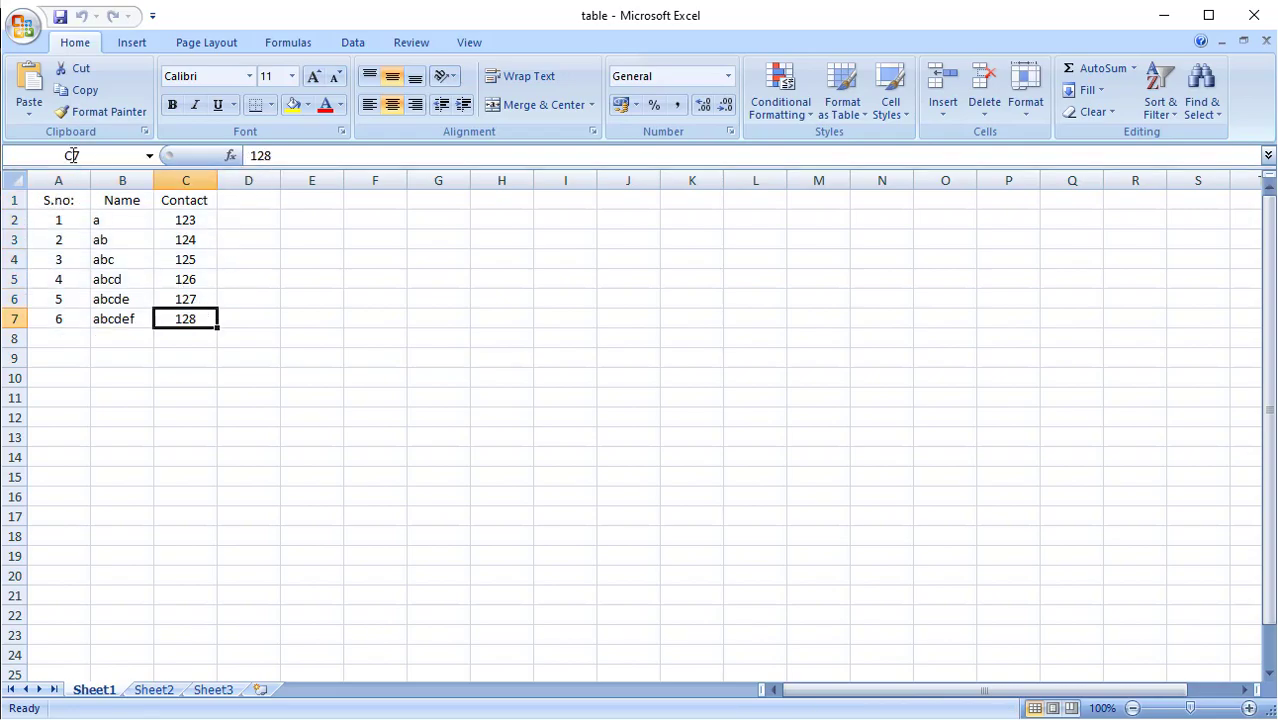
drag(75, 203, 174, 316)
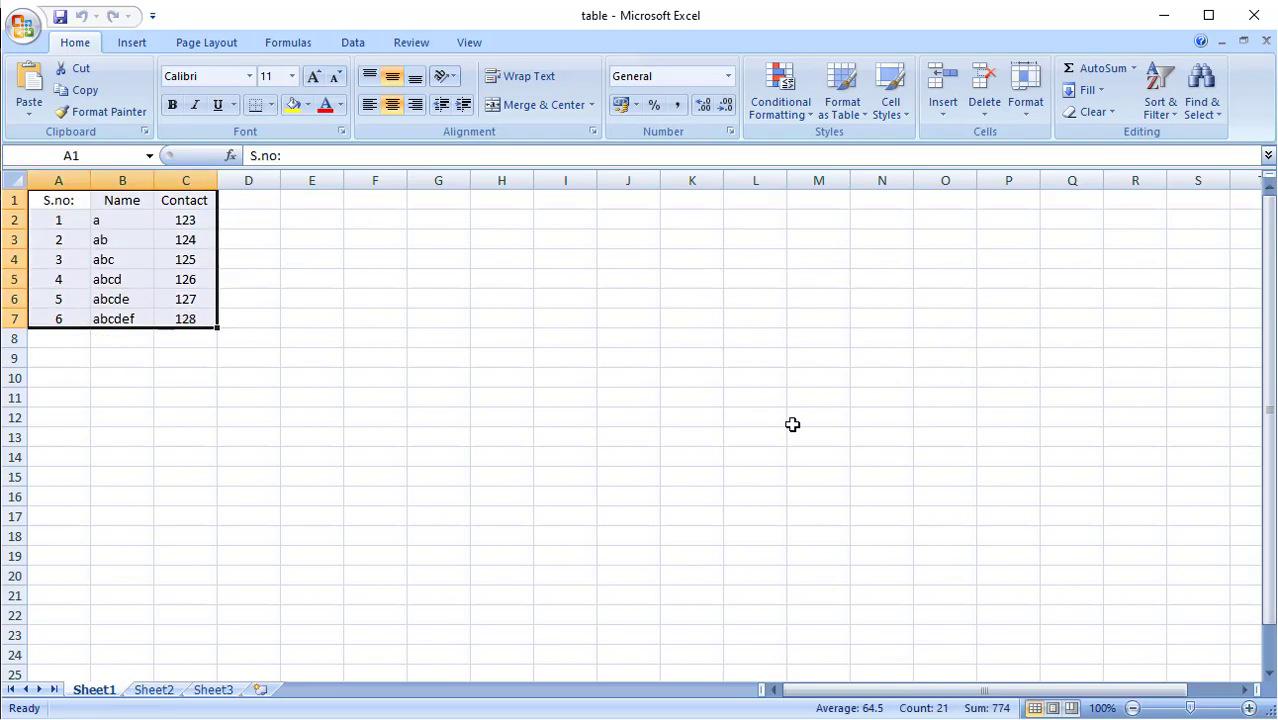
click(235, 386)
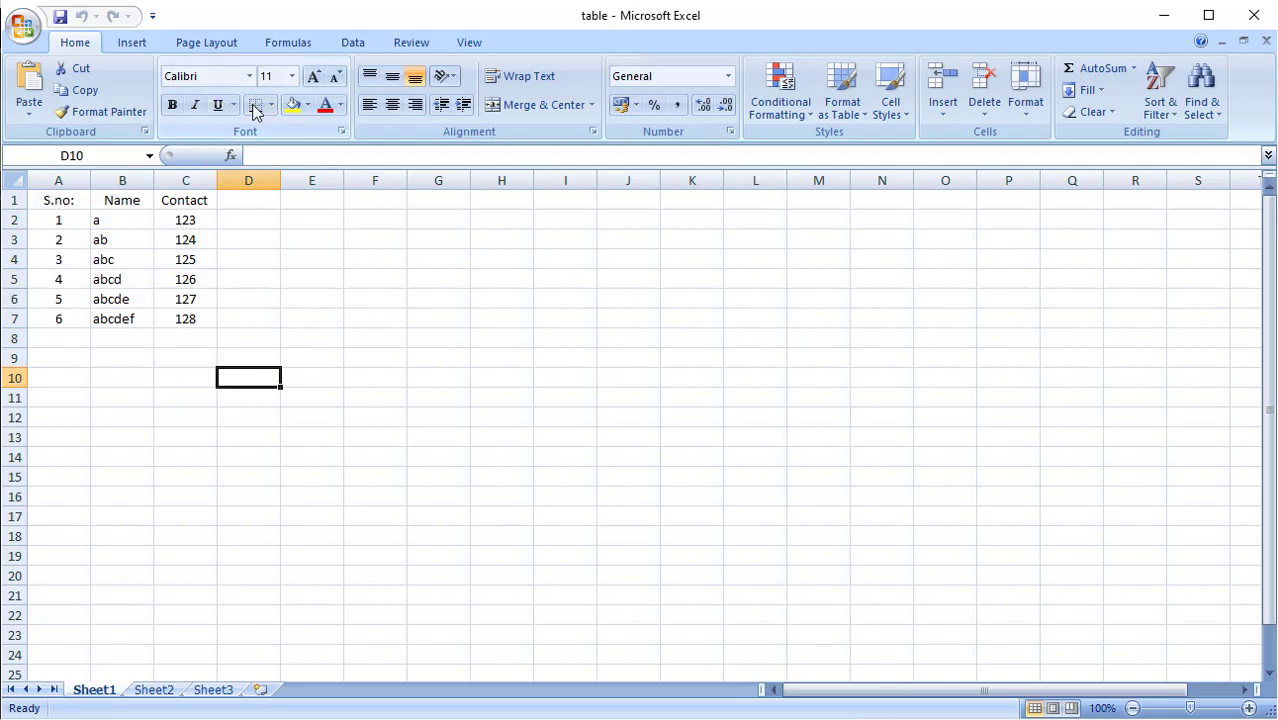
drag(74, 203, 176, 316)
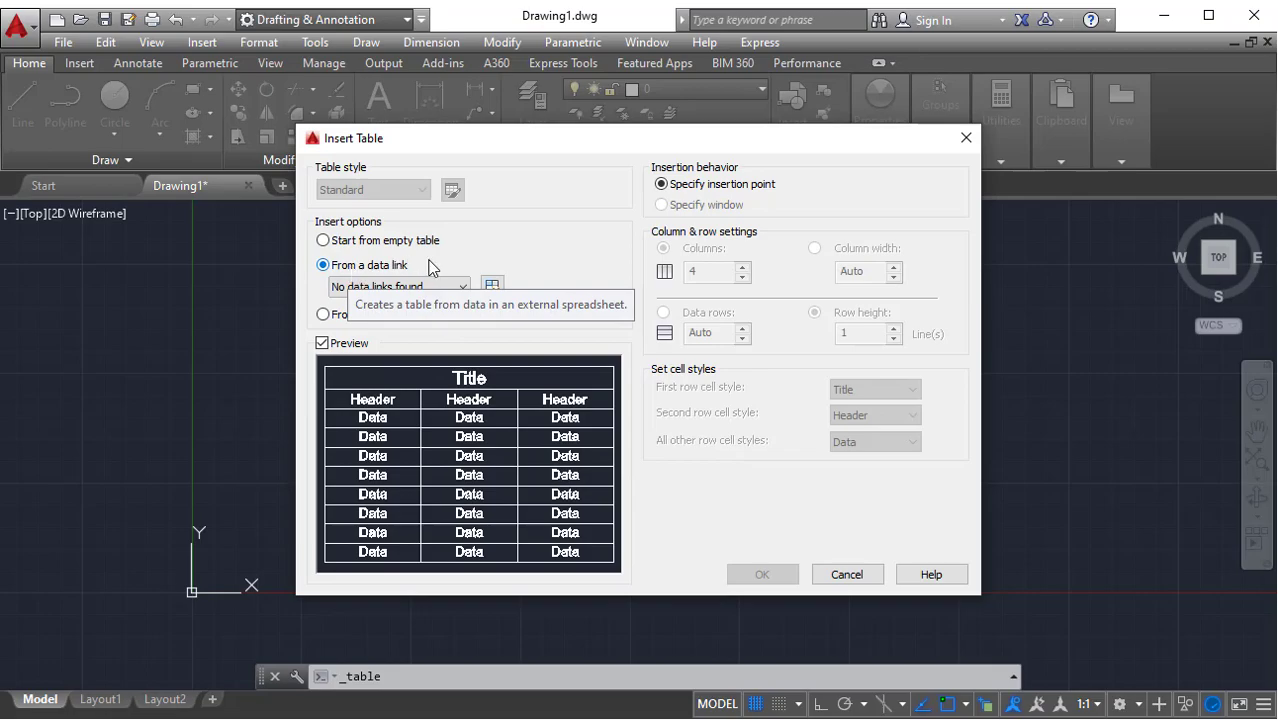
- Create a new Excel data link named "excel" for the table being inserted
click(457, 297)
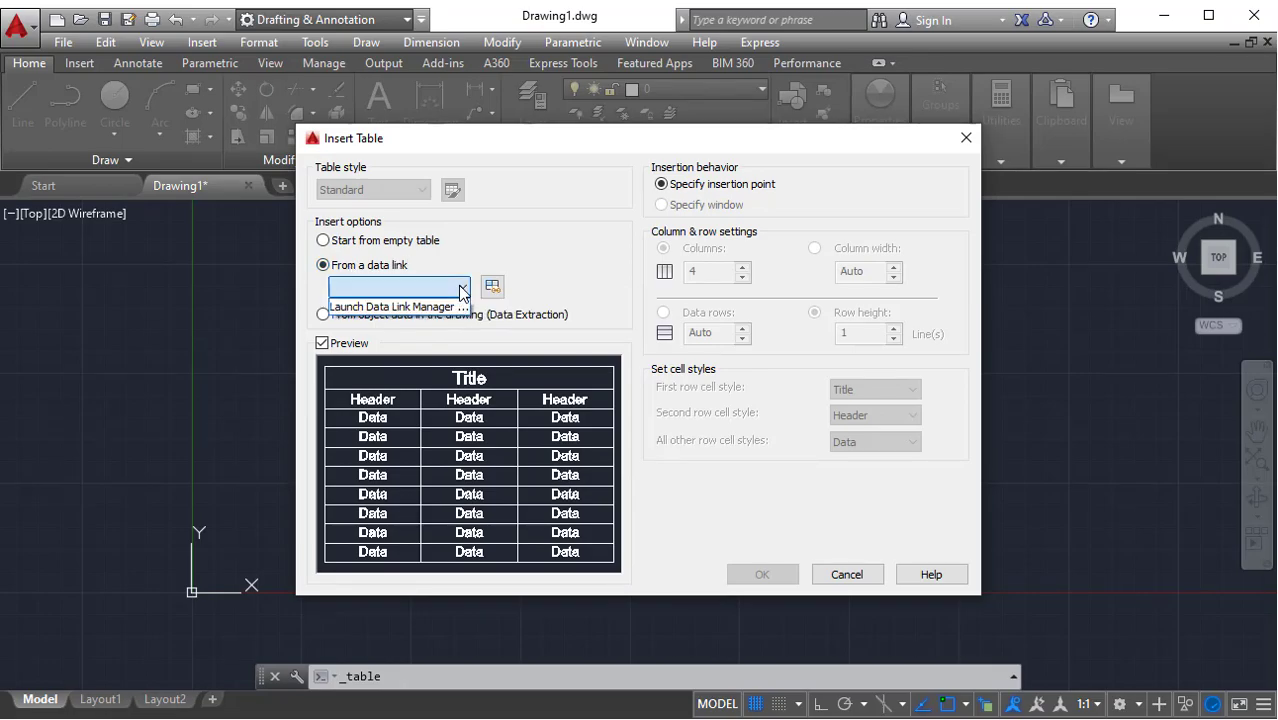
click(452, 300)
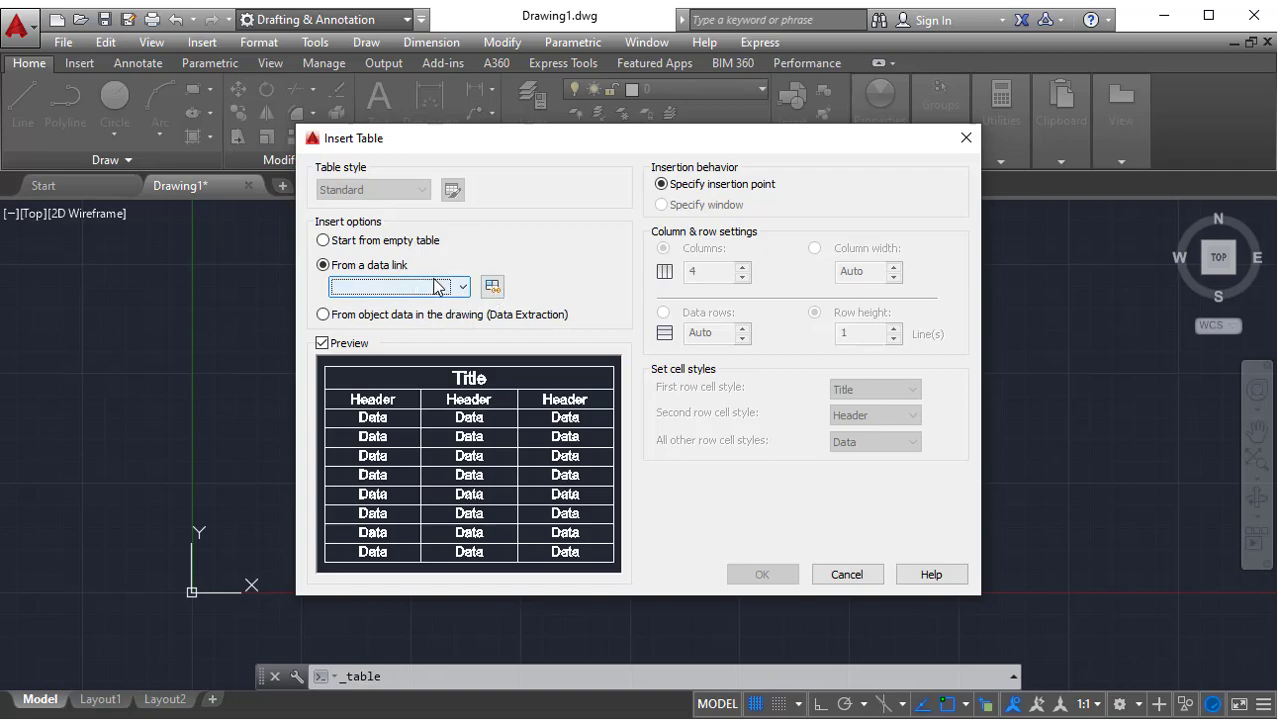
click(492, 288)
drag(553, 183, 489, 151)
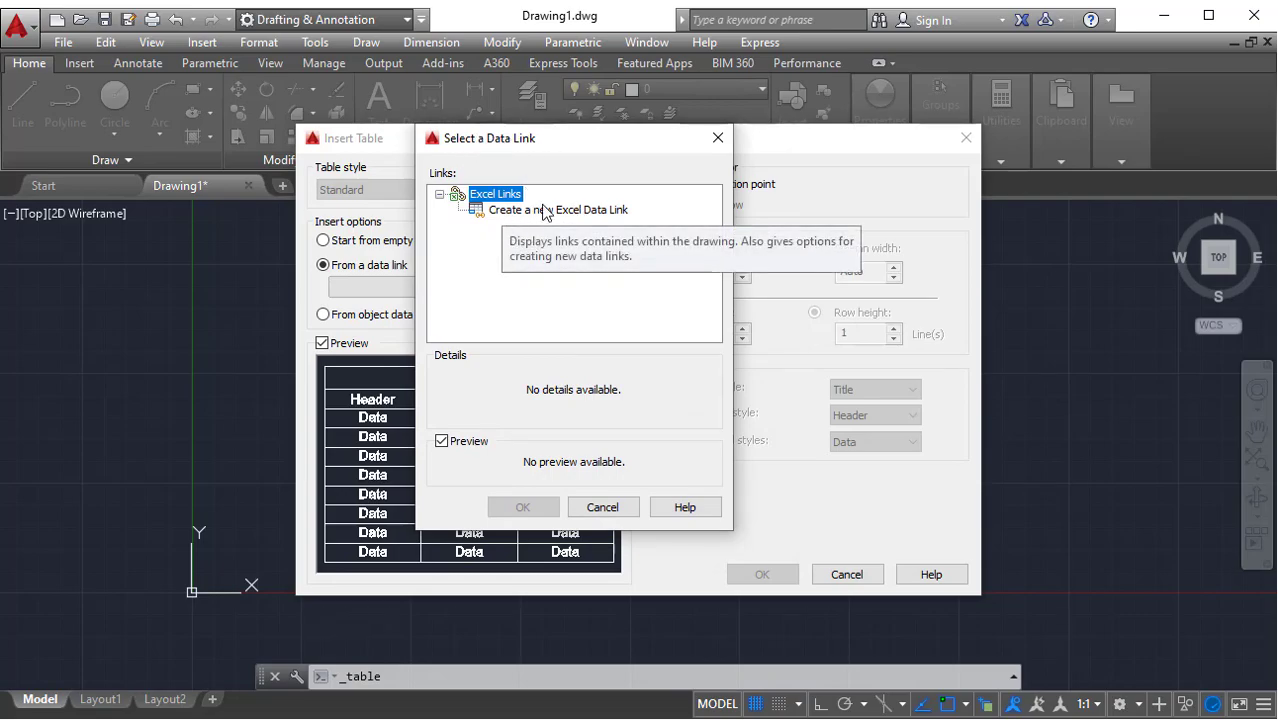
click(581, 212)
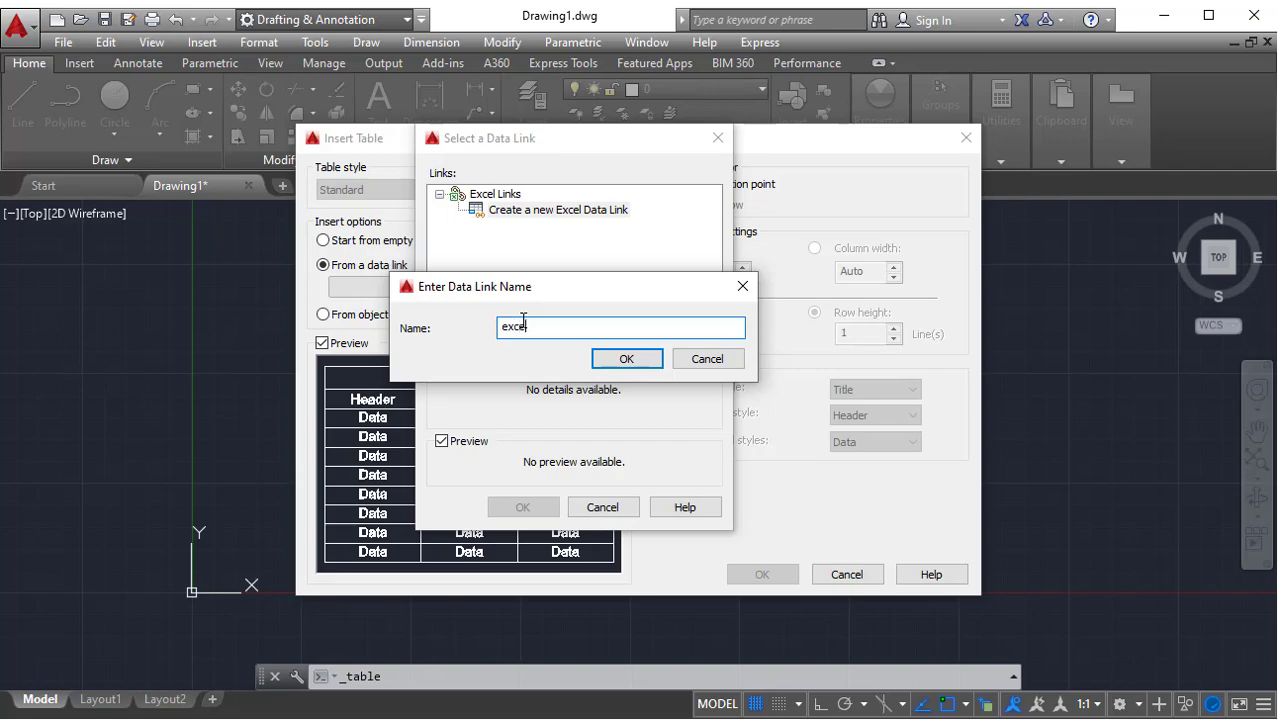
click(652, 351)
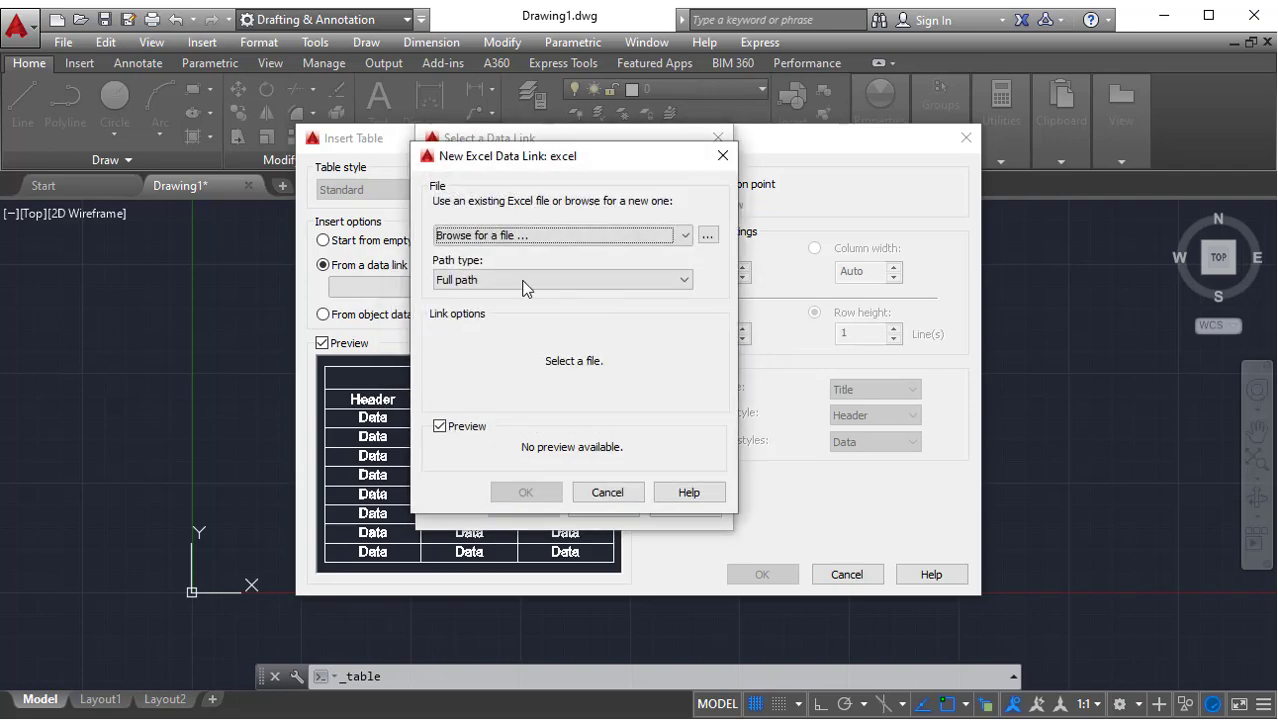
- Set the link's source file to the workbook "table" in the AutoCAD Tutorials folder on Local Disk (F:)
drag(532, 157, 497, 162)
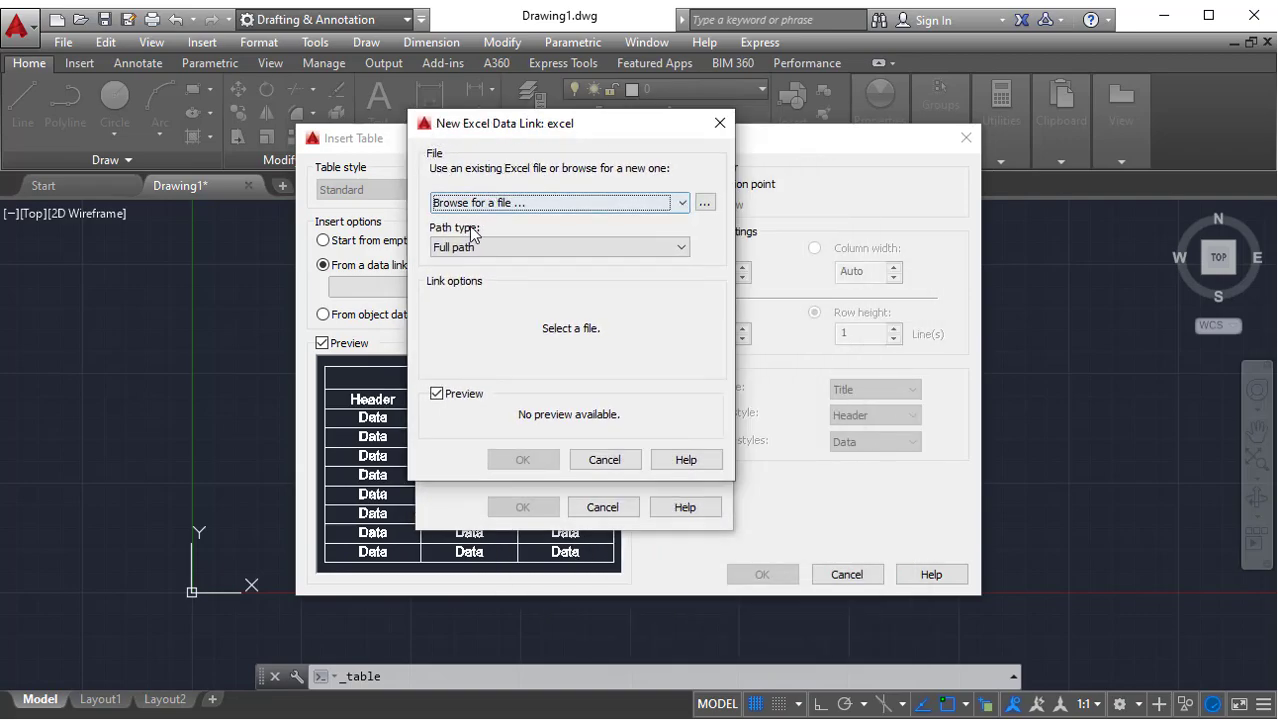
click(704, 203)
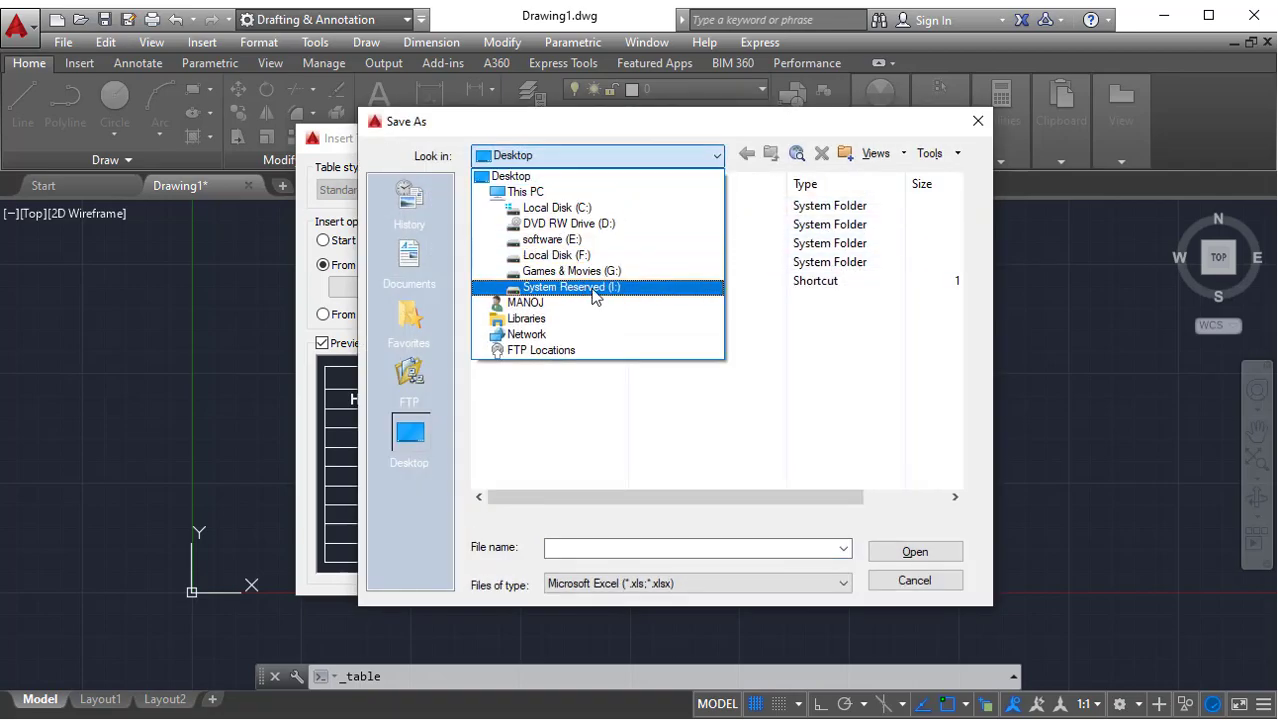
click(570, 255)
double_click(545, 225)
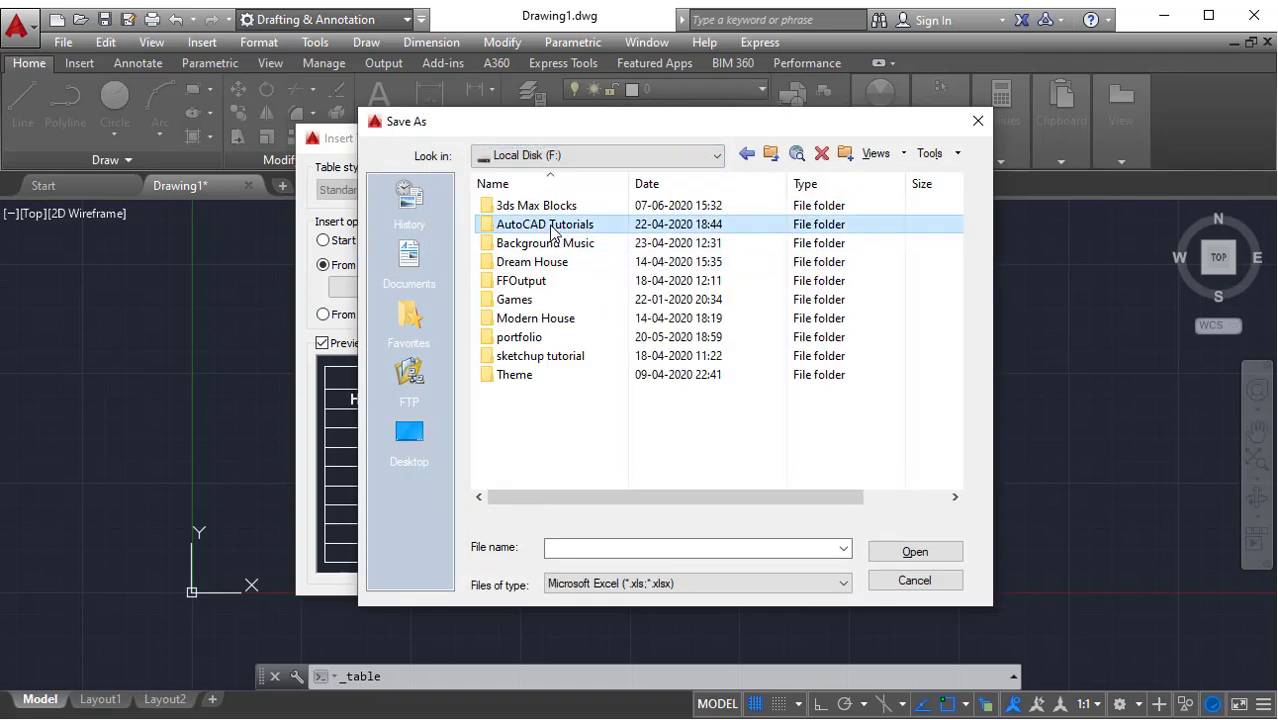
click(526, 226)
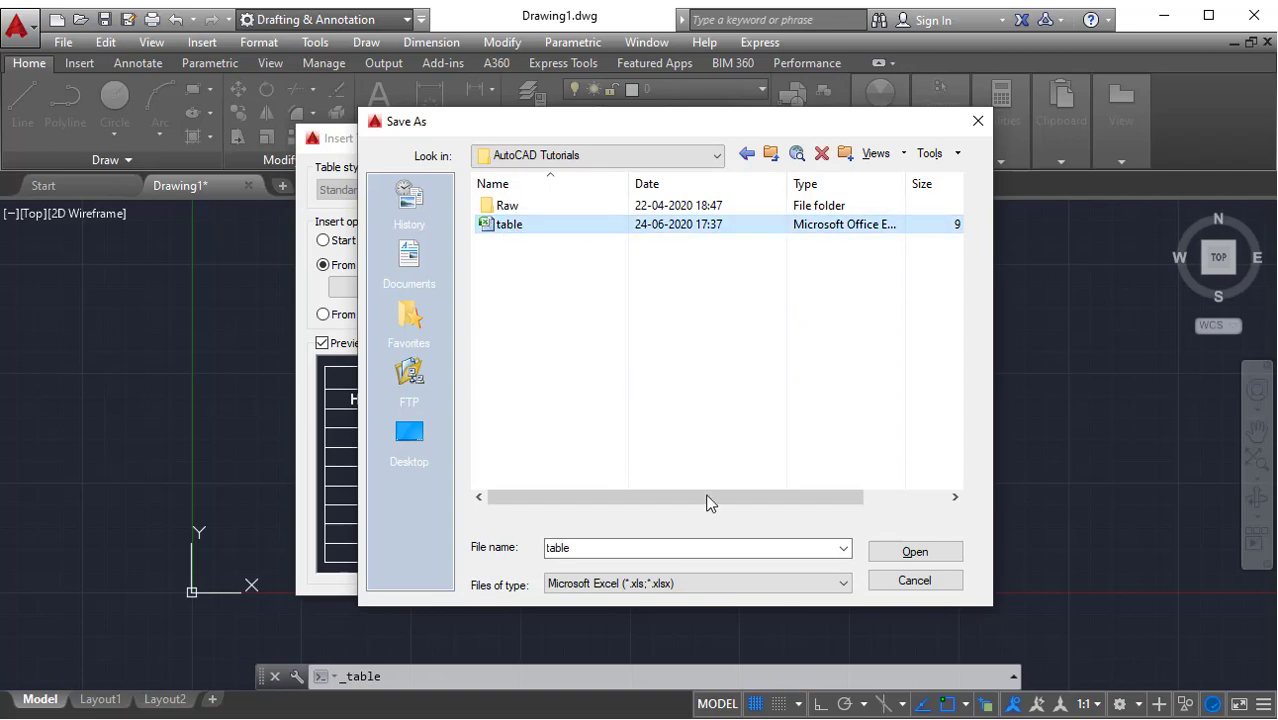
click(905, 553)
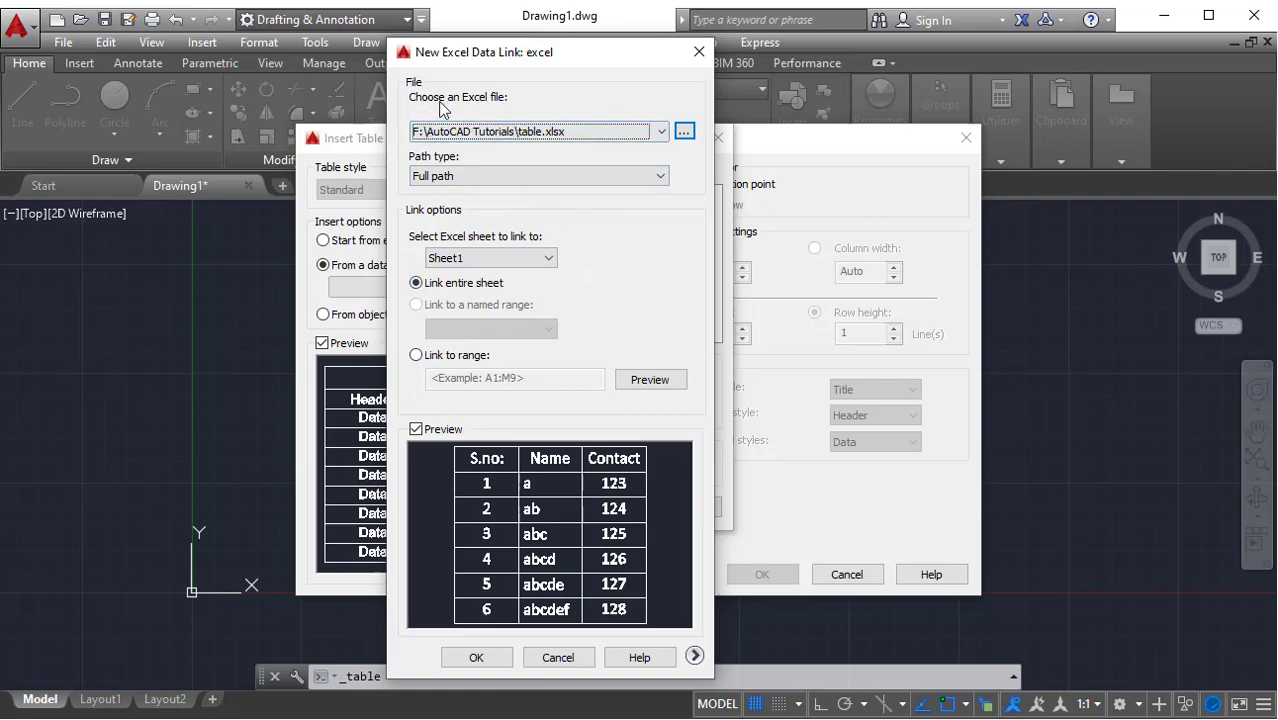
- Review the path types and available sheets, keep Full path and the entire Sheet1 linked, and accept the data link
click(467, 182)
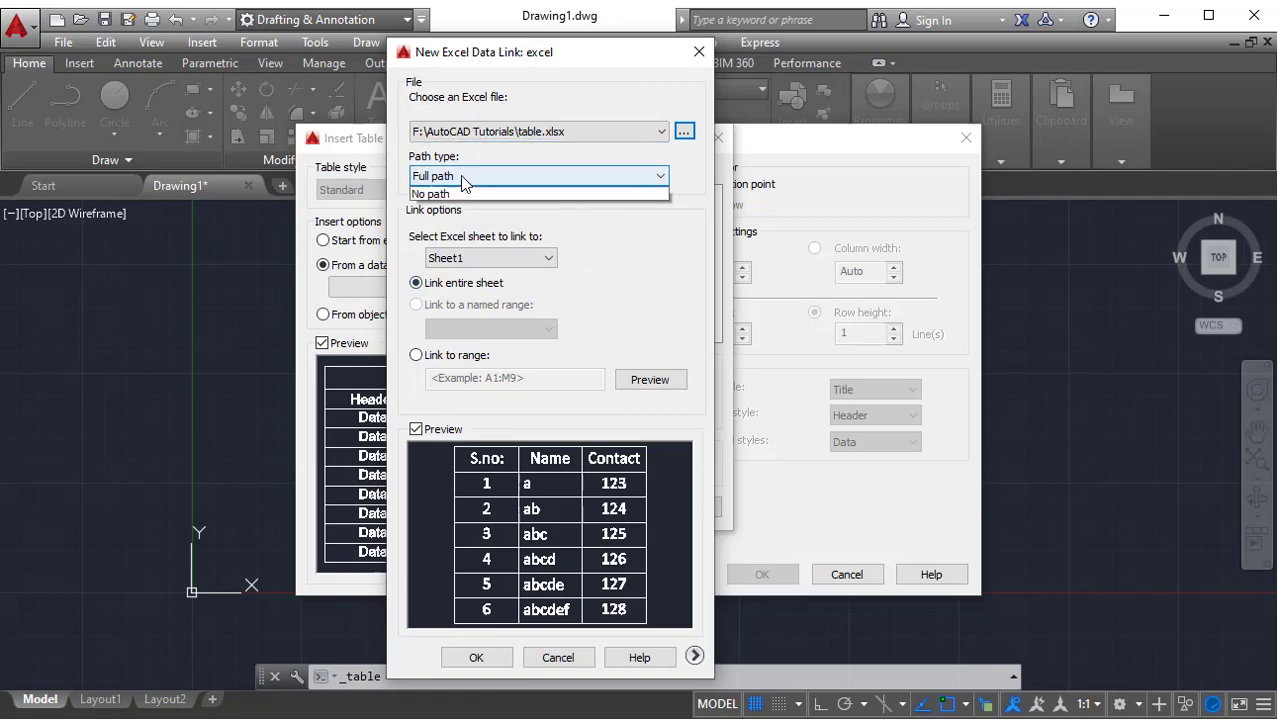
click(445, 206)
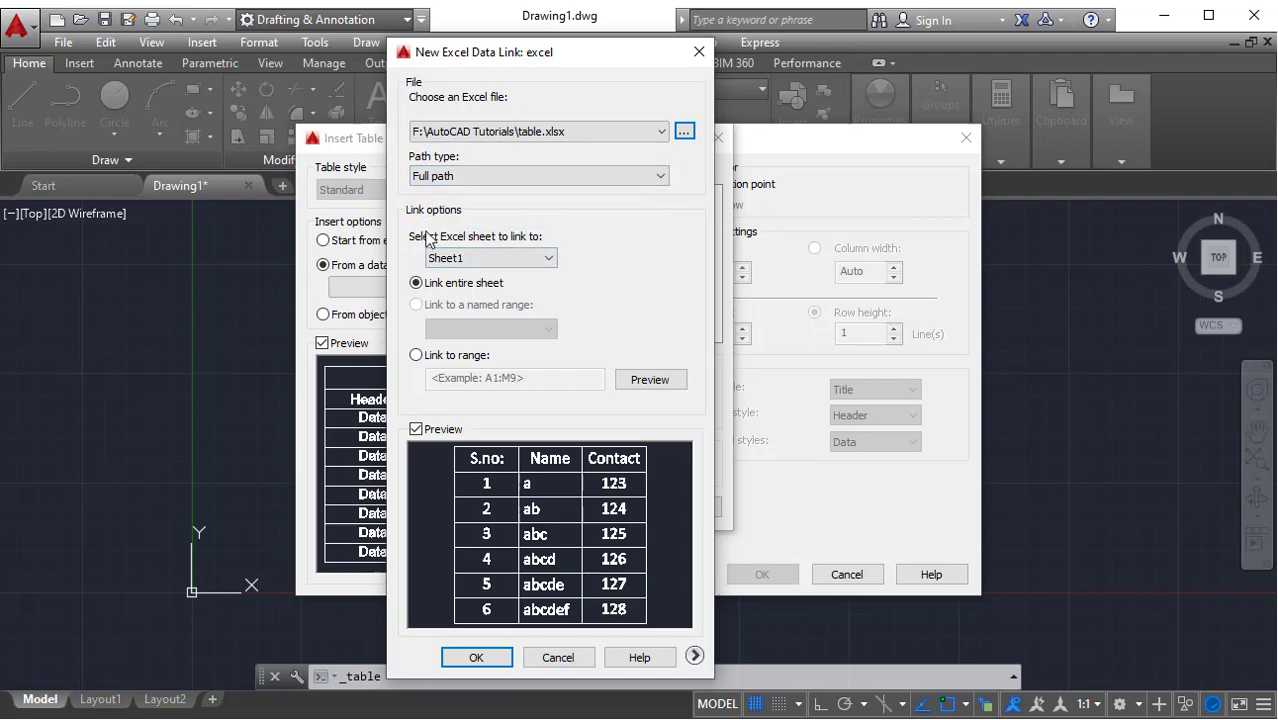
click(540, 262)
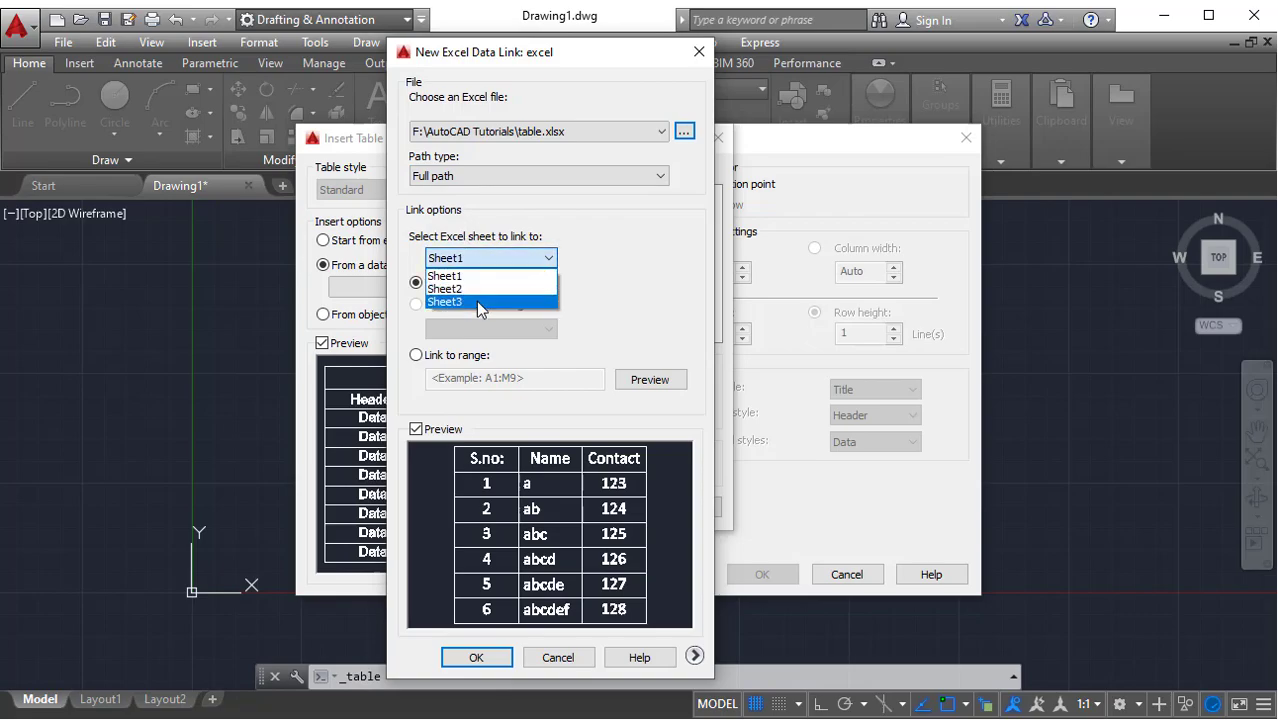
click(593, 284)
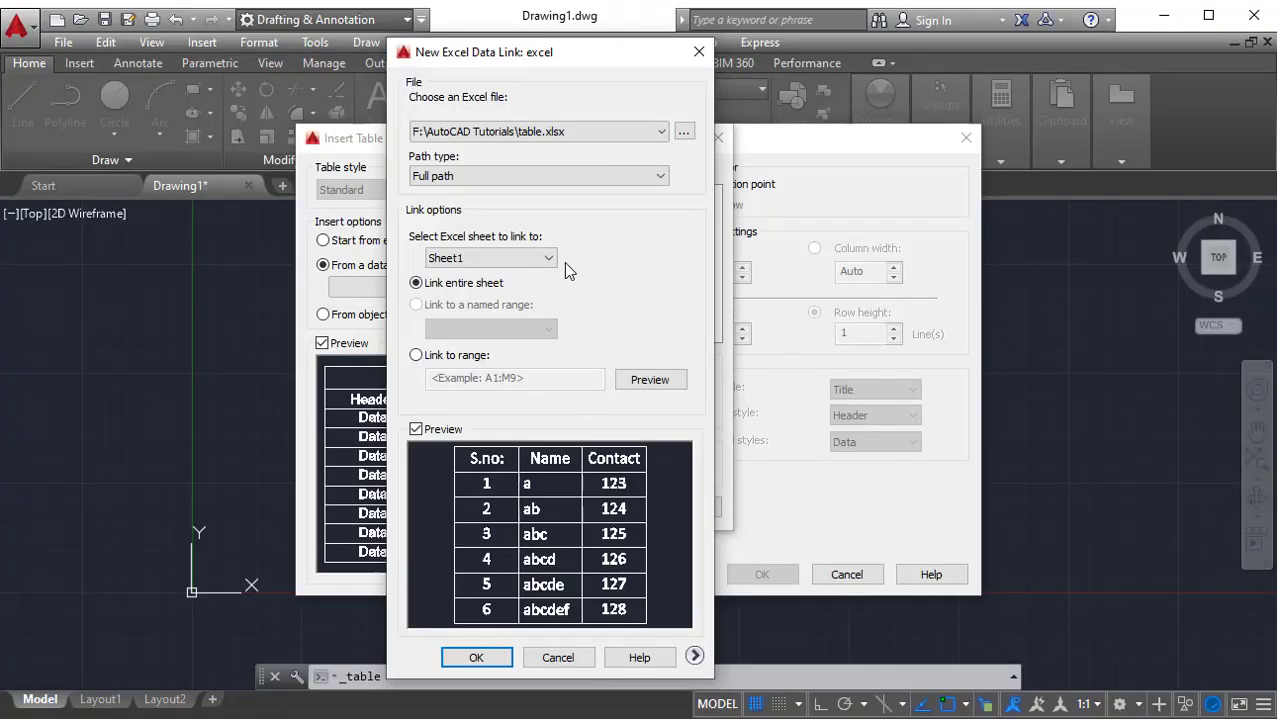
click(550, 257)
click(550, 256)
click(535, 258)
click(494, 659)
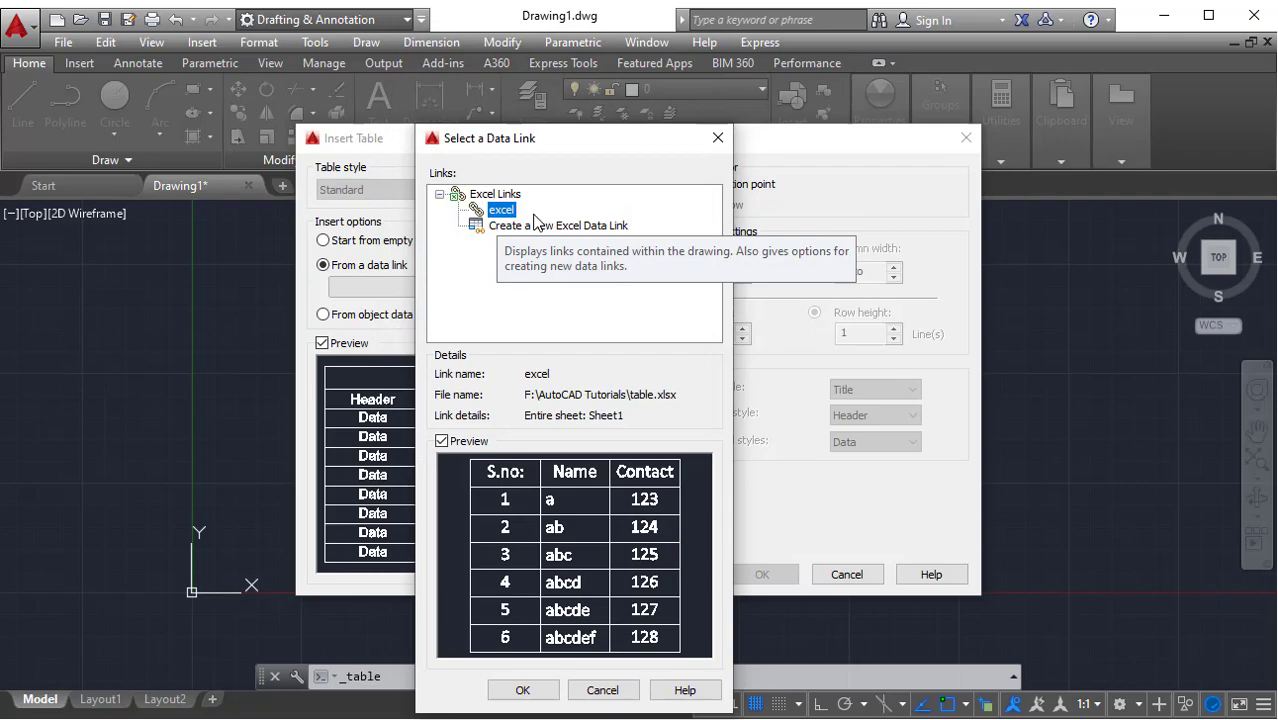
- Insert the table from the "excel" data link, placing it above and right of the origin
click(522, 690)
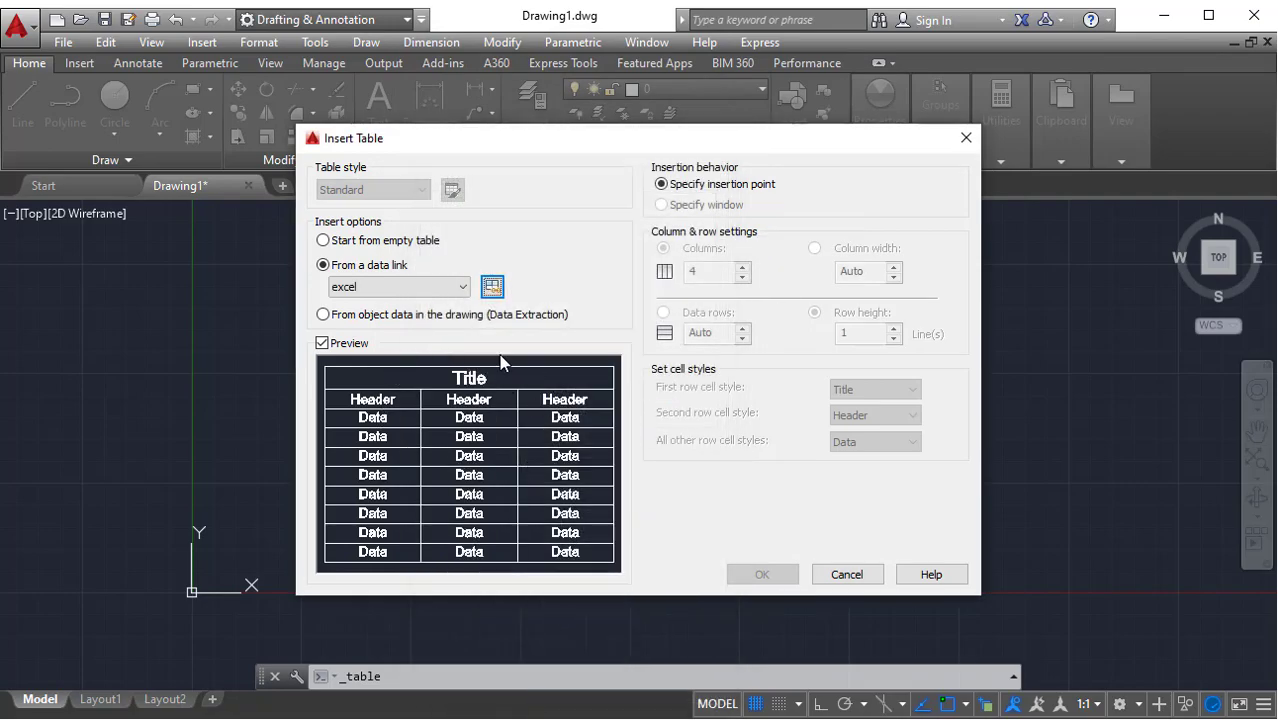
click(463, 290)
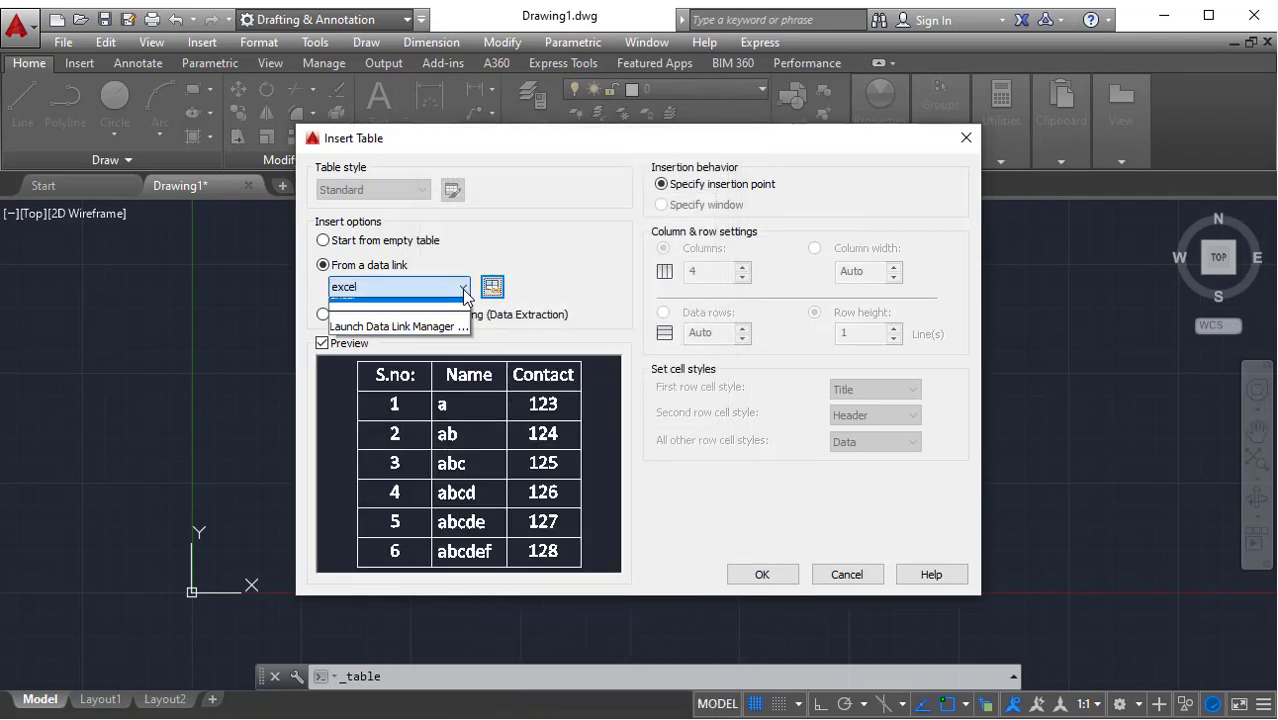
click(582, 265)
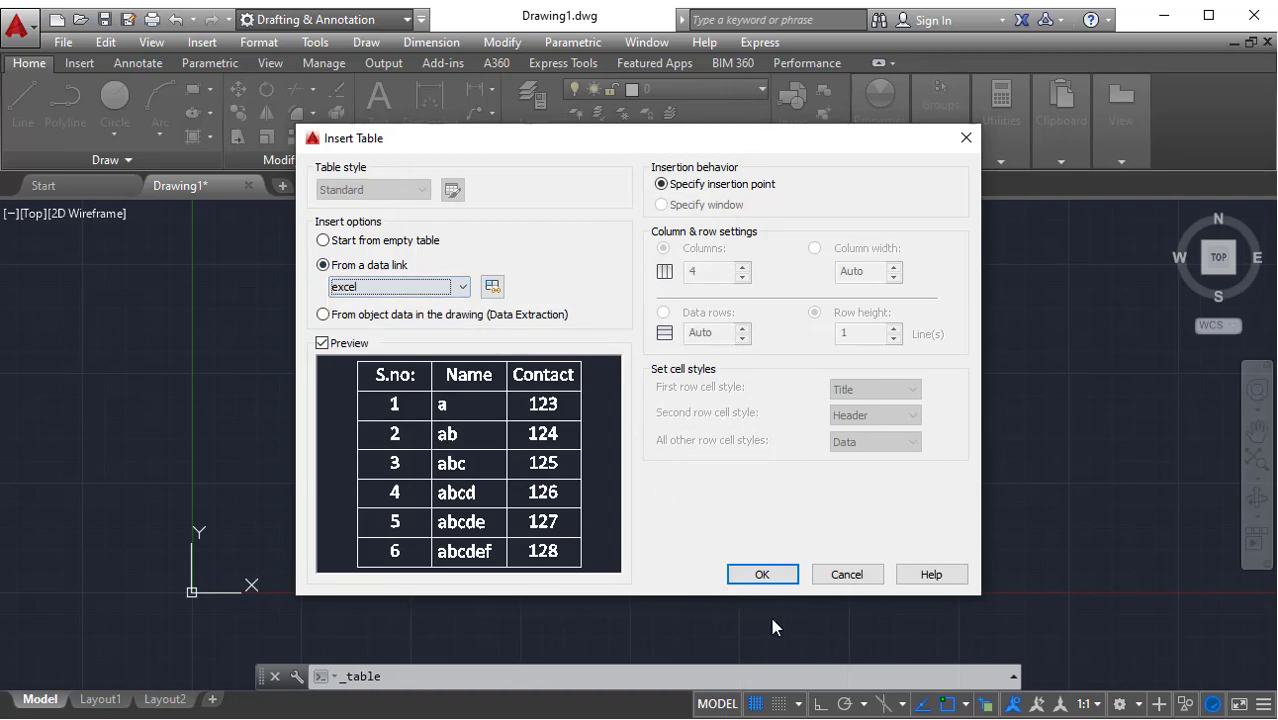
click(762, 575)
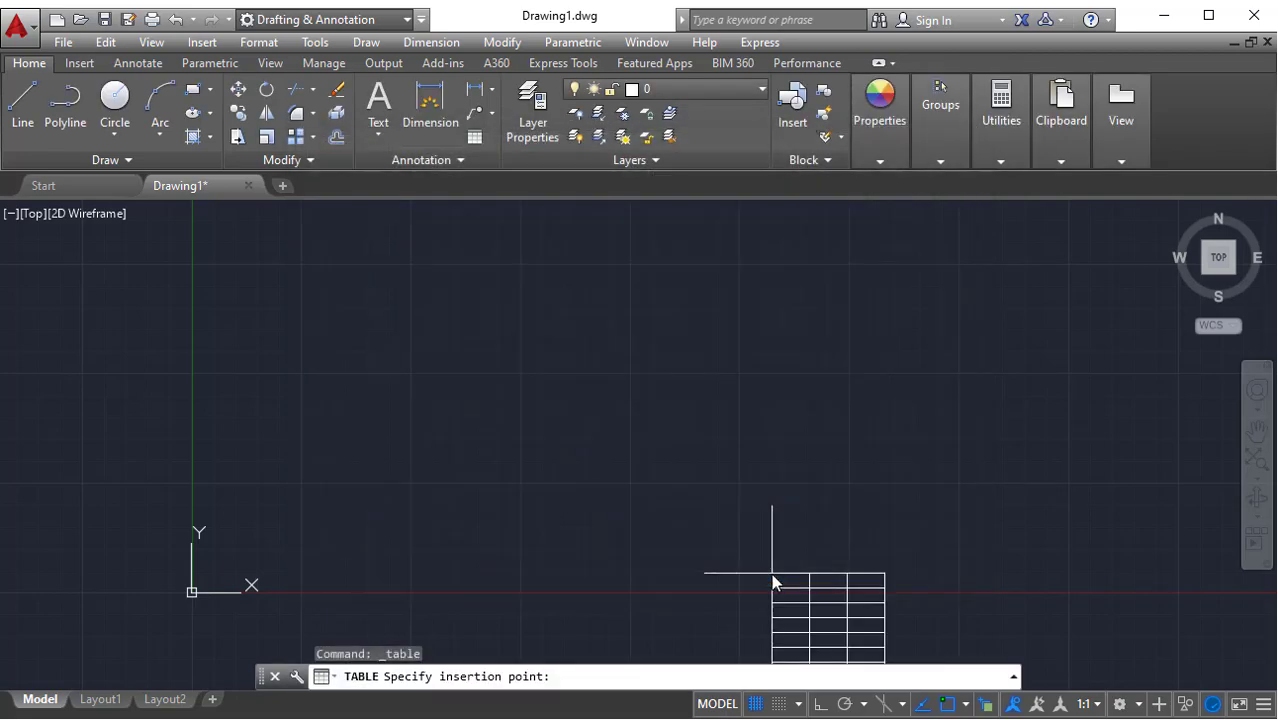
middle_drag(349, 401, 518, 326)
scroll(399, 408, up, 4)
scroll(369, 290, down, 2)
middle_drag(387, 311, 305, 272)
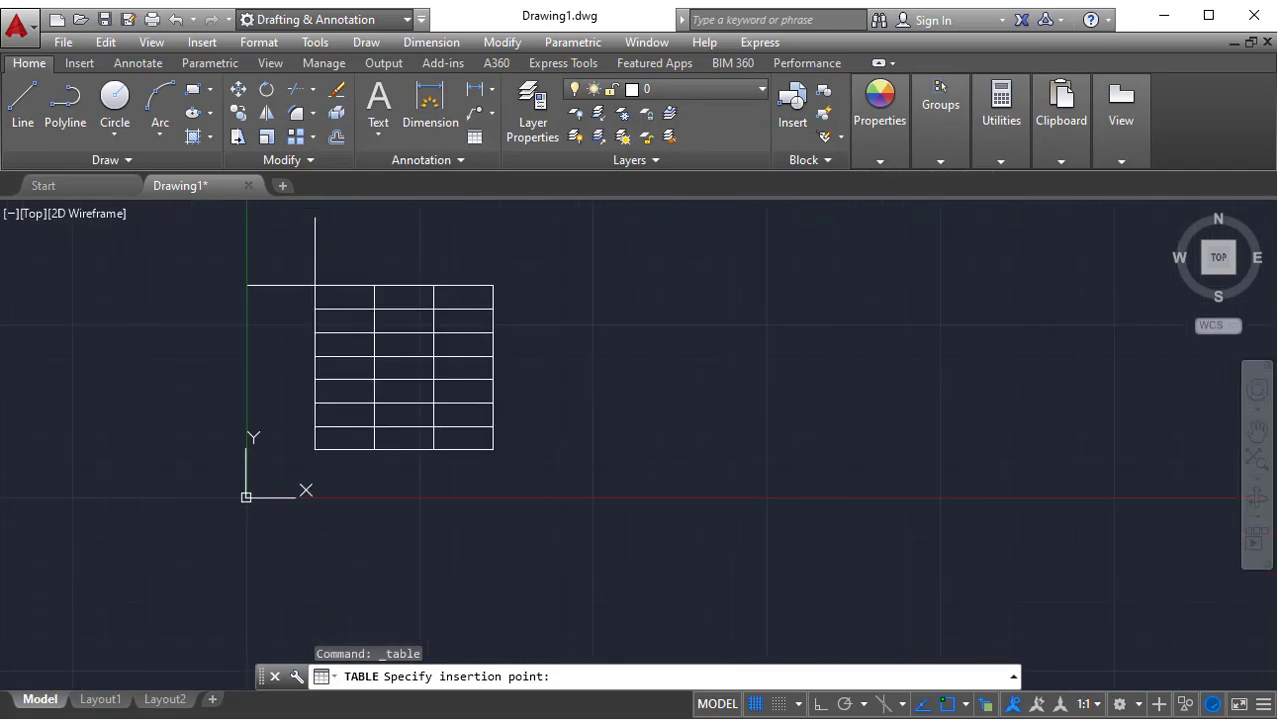
click(315, 285)
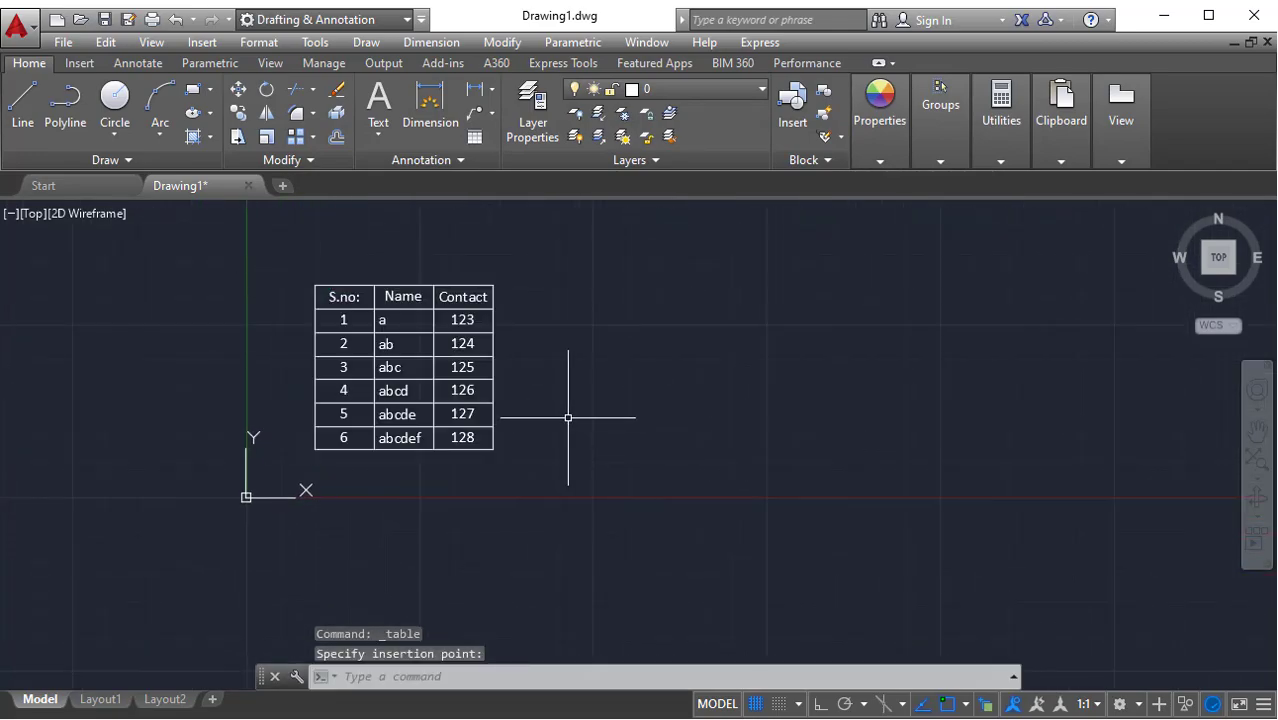
- Switch to the "table" workbook in Excel and examine the corner cells A3 and C6 of a partial range on Sheet1
middle_drag(755, 429, 673, 424)
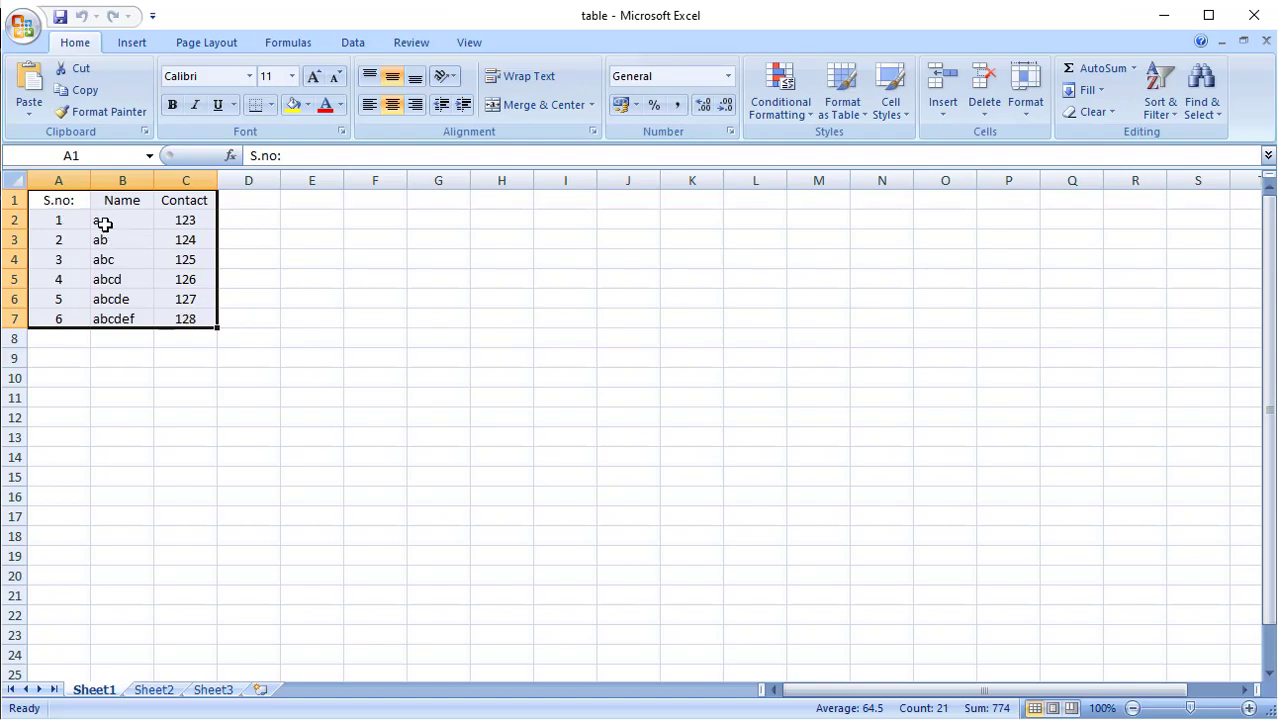
click(104, 223)
click(73, 239)
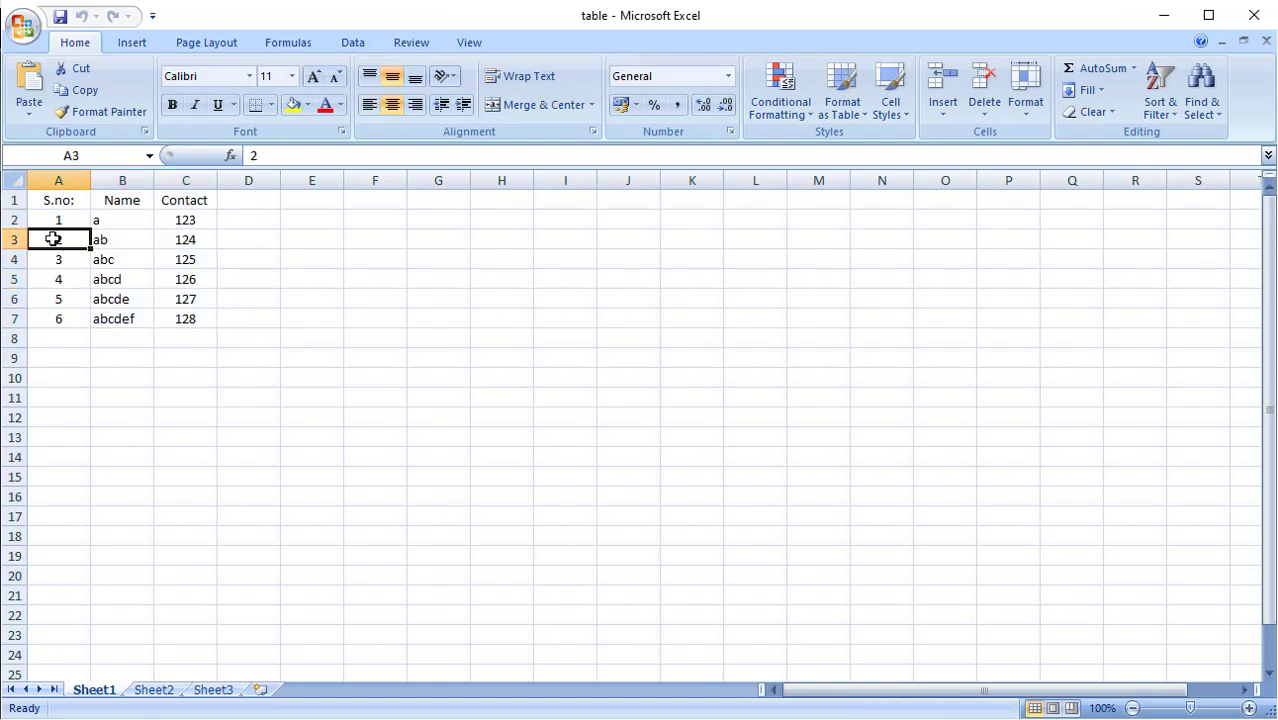
click(186, 299)
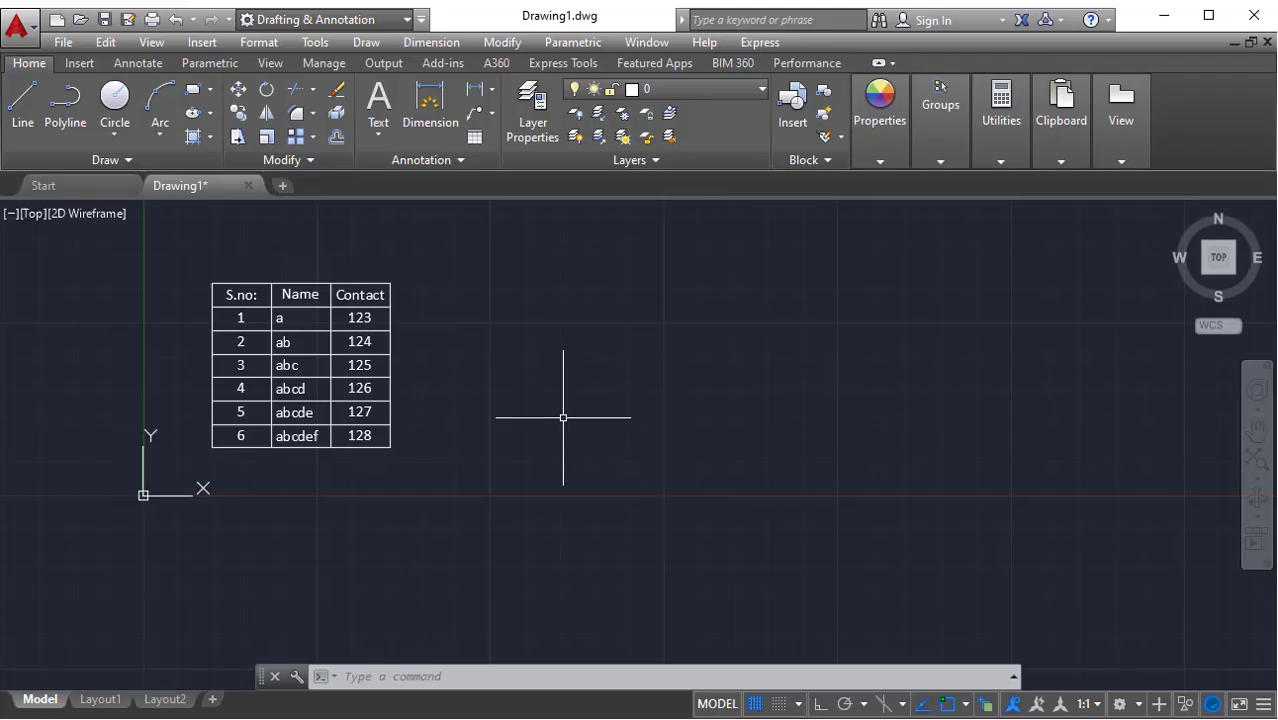
- Switch back to AutoCAD, start another table from a data link, and create a new Excel data link named "2"
click(475, 136)
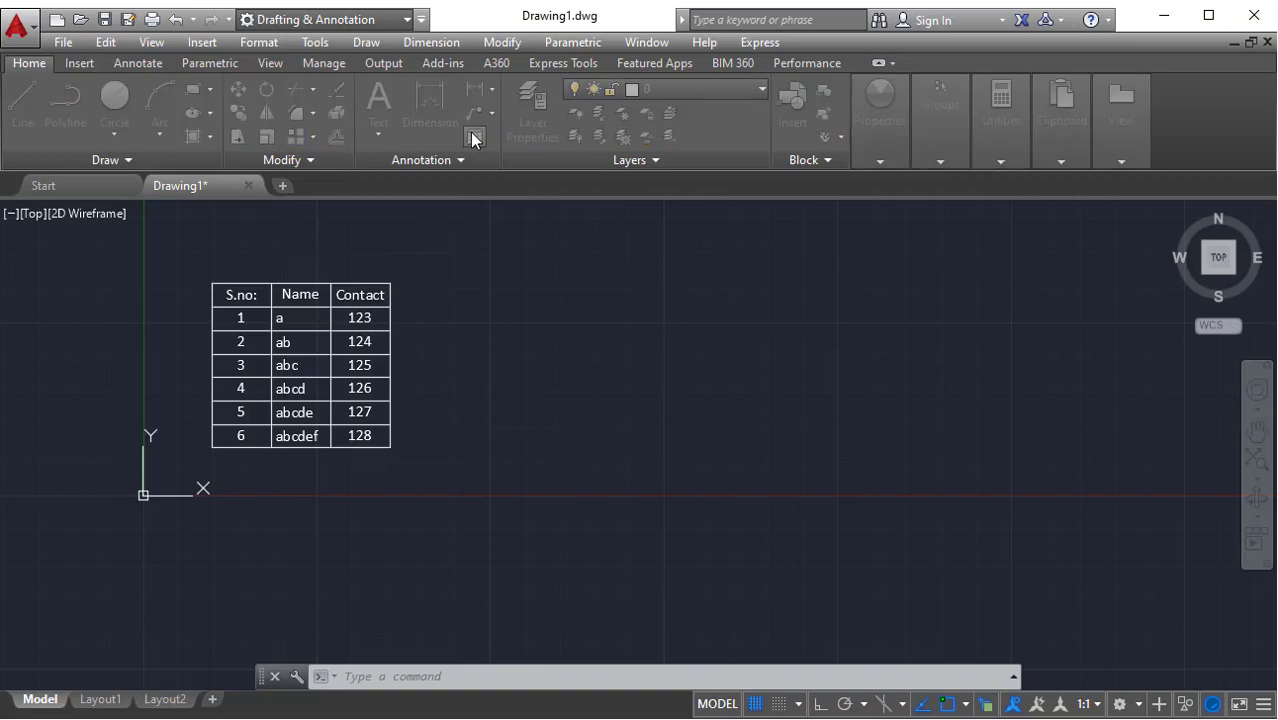
click(323, 265)
click(492, 286)
double_click(628, 259)
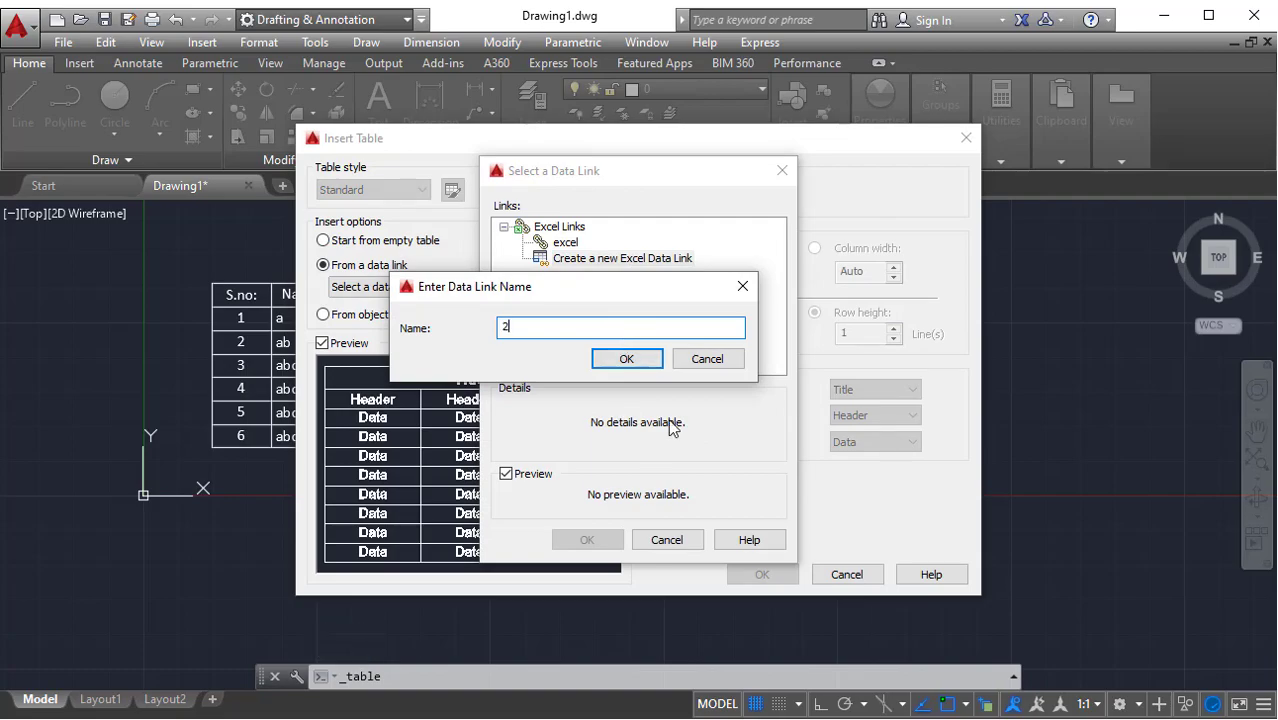
click(645, 362)
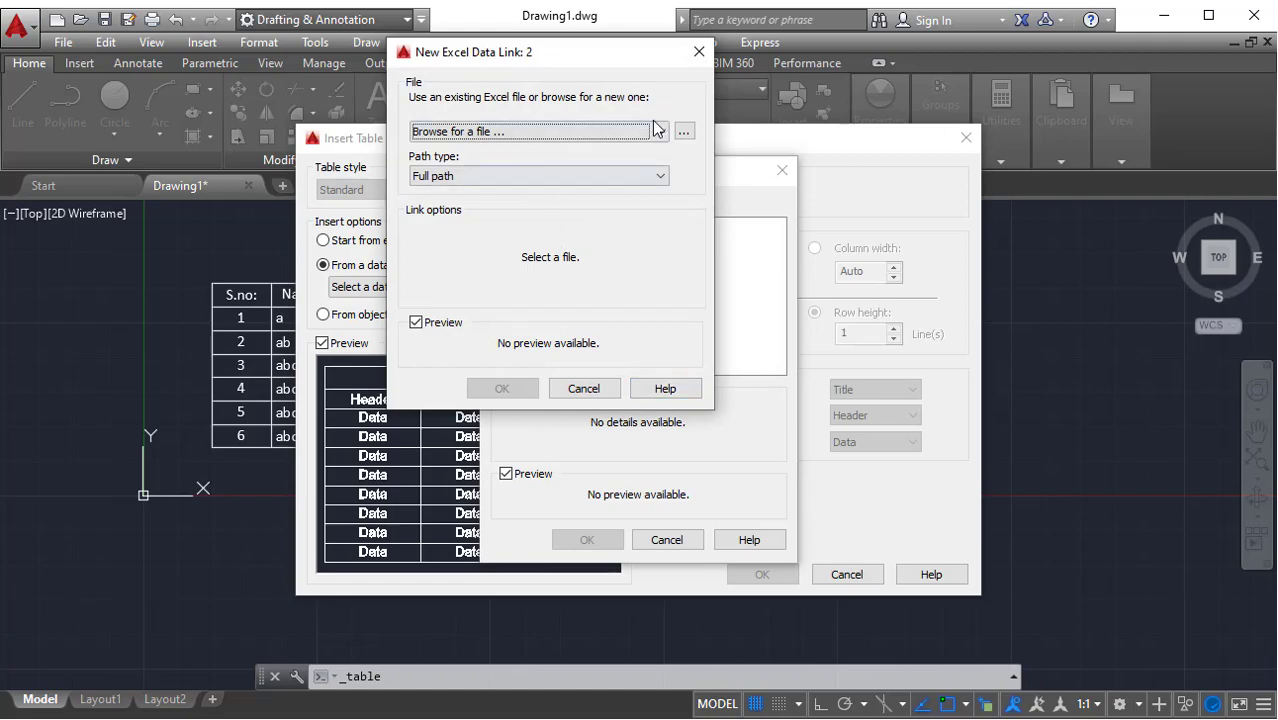
- Set the source file of data link "2" to the workbook "table" in the AutoCAD Tutorials folder
click(684, 134)
click(560, 225)
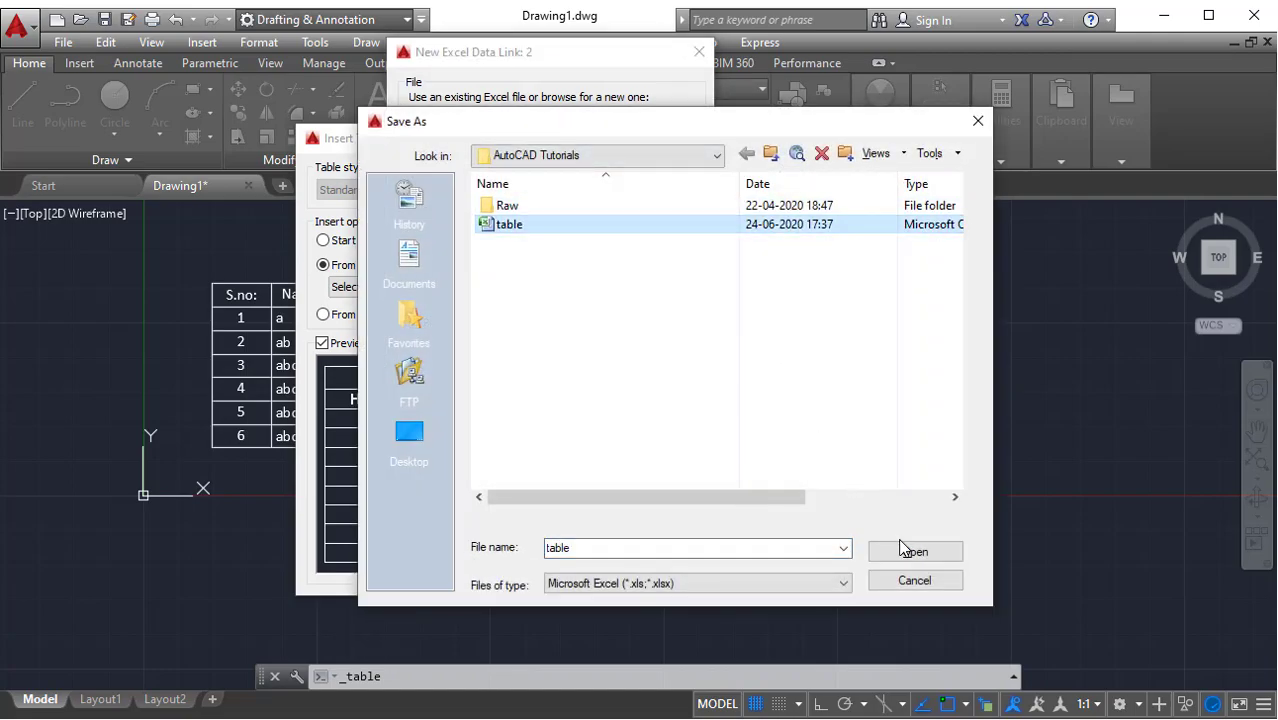
click(890, 547)
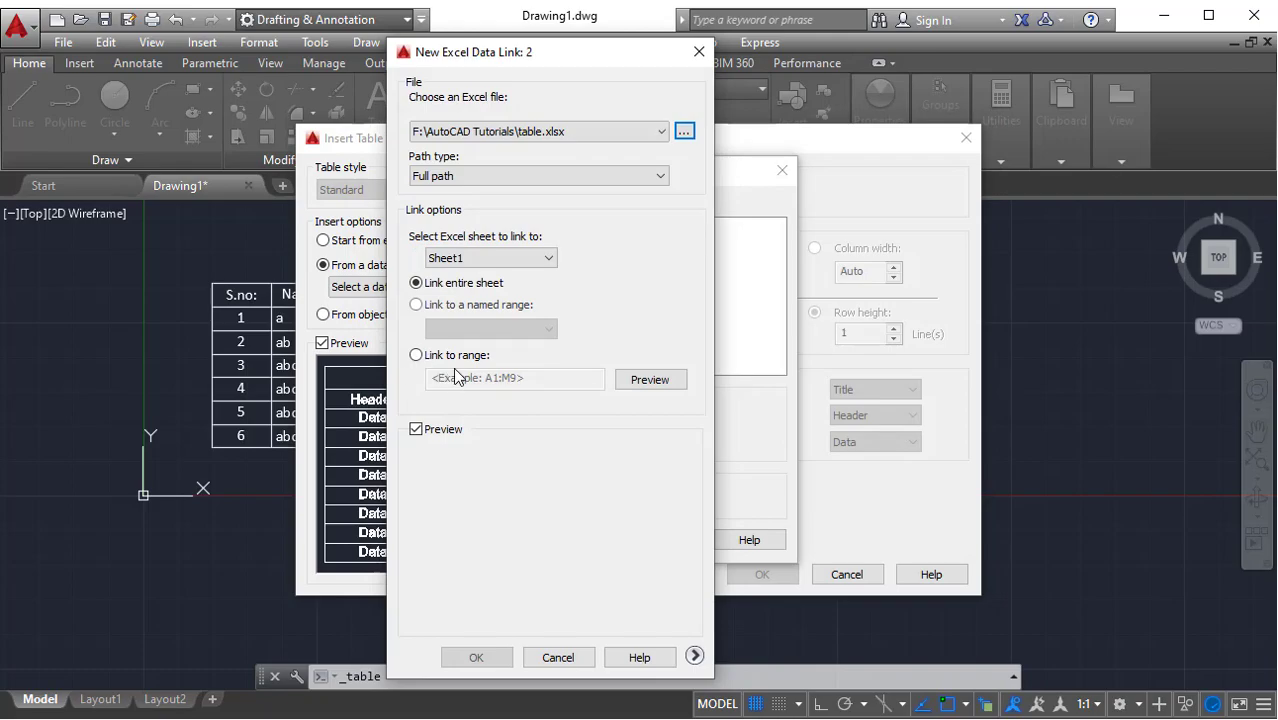
- Link only the range a3:c6 of Sheet1, preview it, and accept the data link settings
click(535, 380)
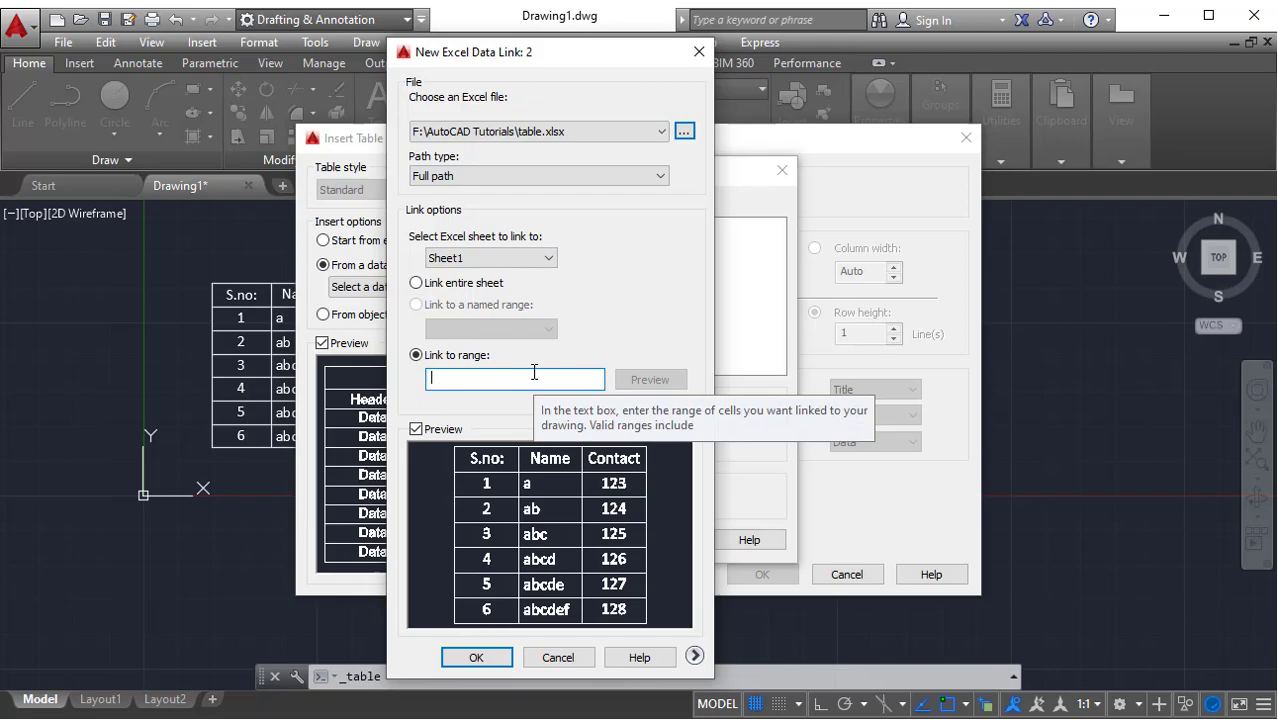
text(a3:c6)
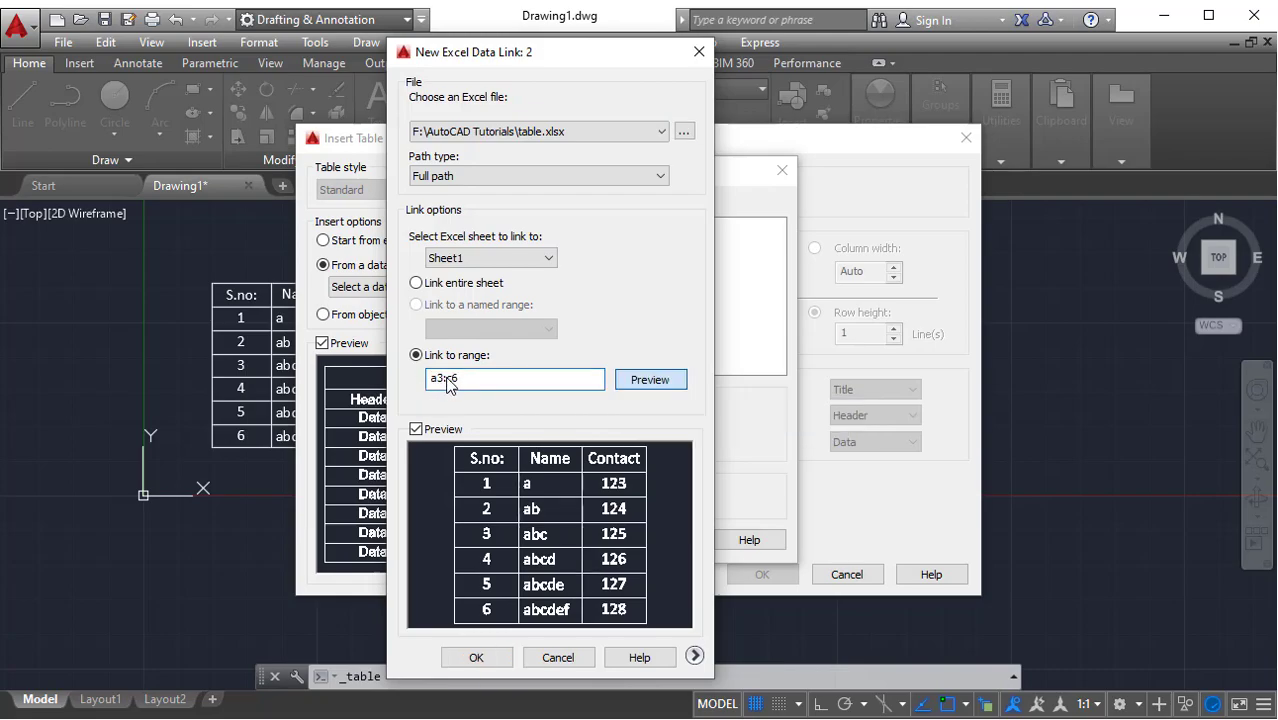
click(645, 380)
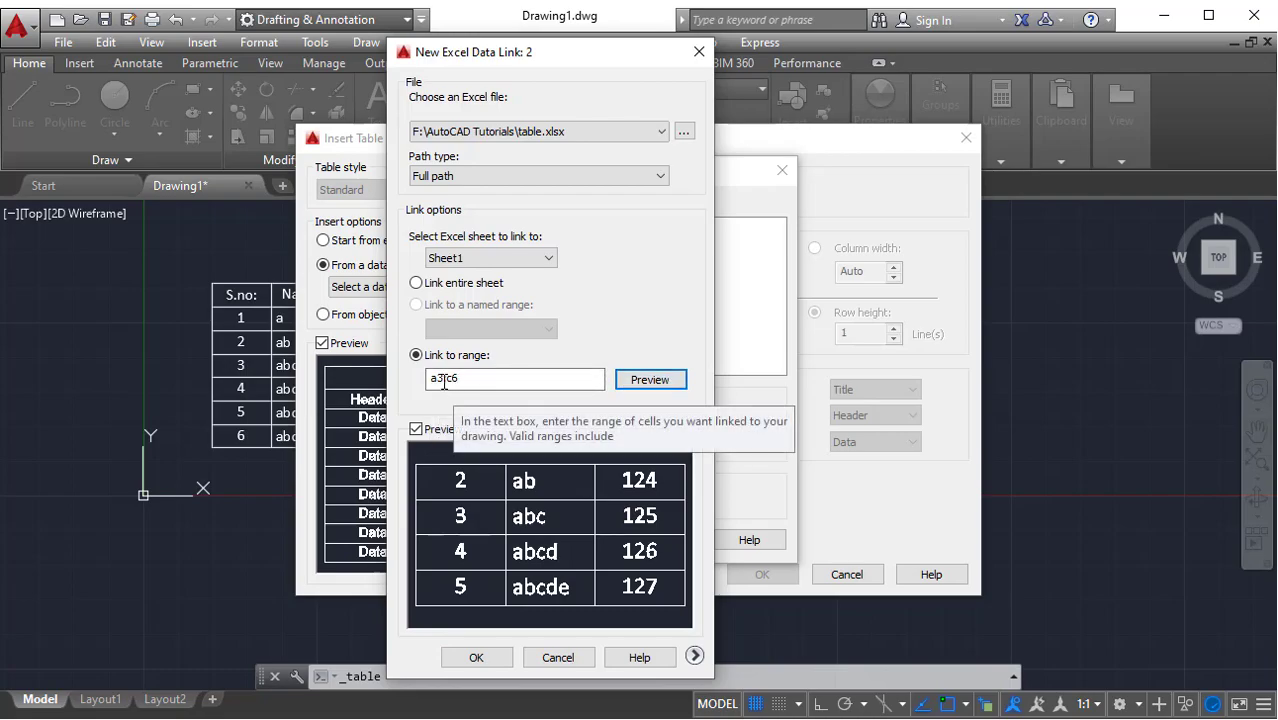
drag(484, 380, 414, 395)
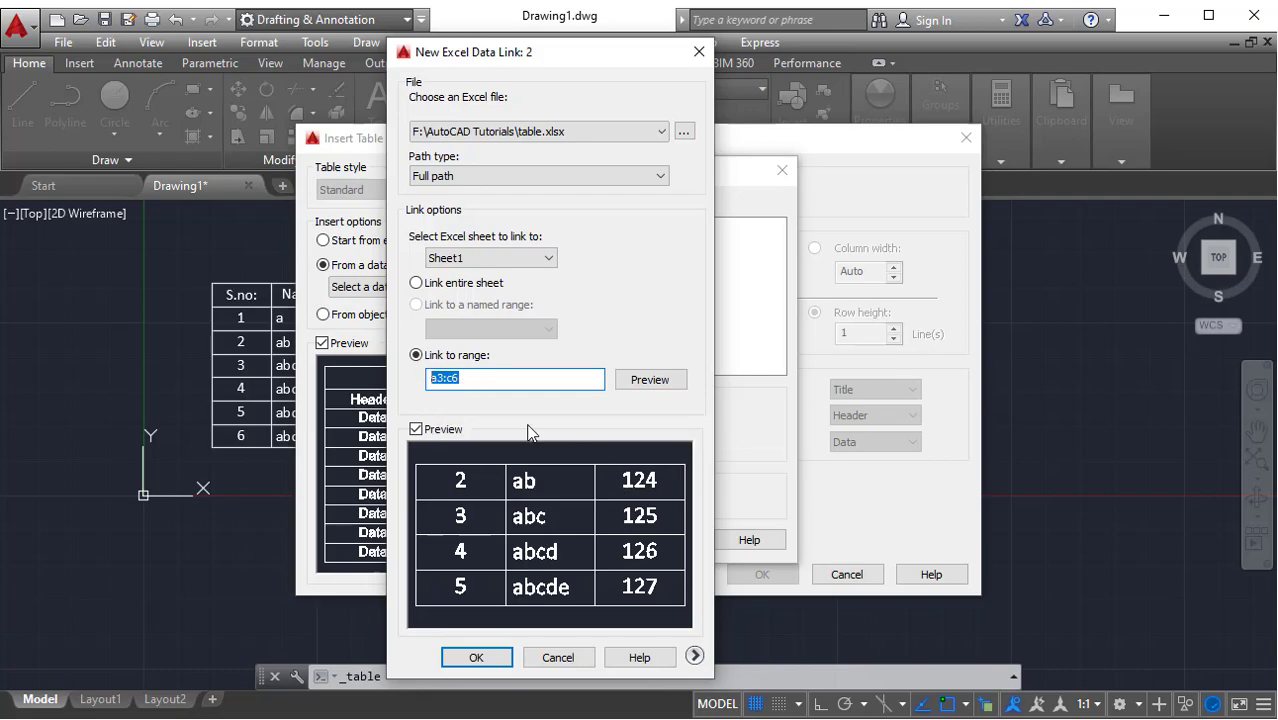
click(509, 385)
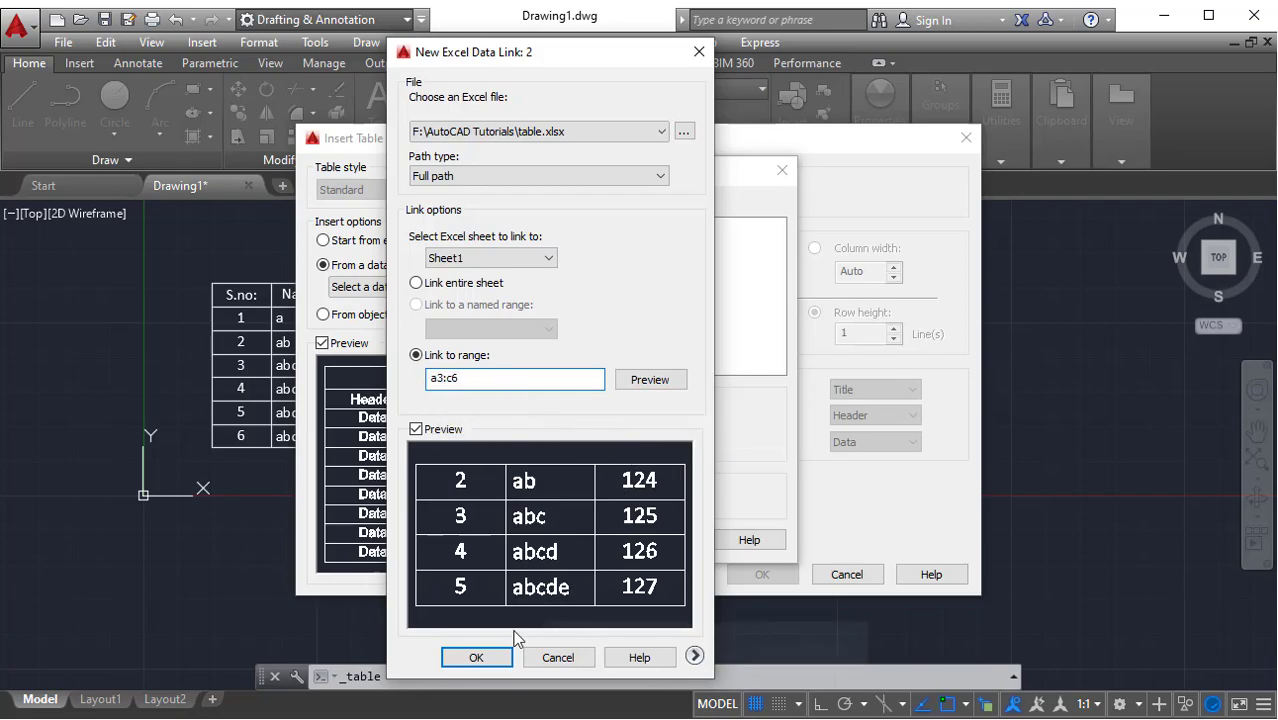
click(476, 657)
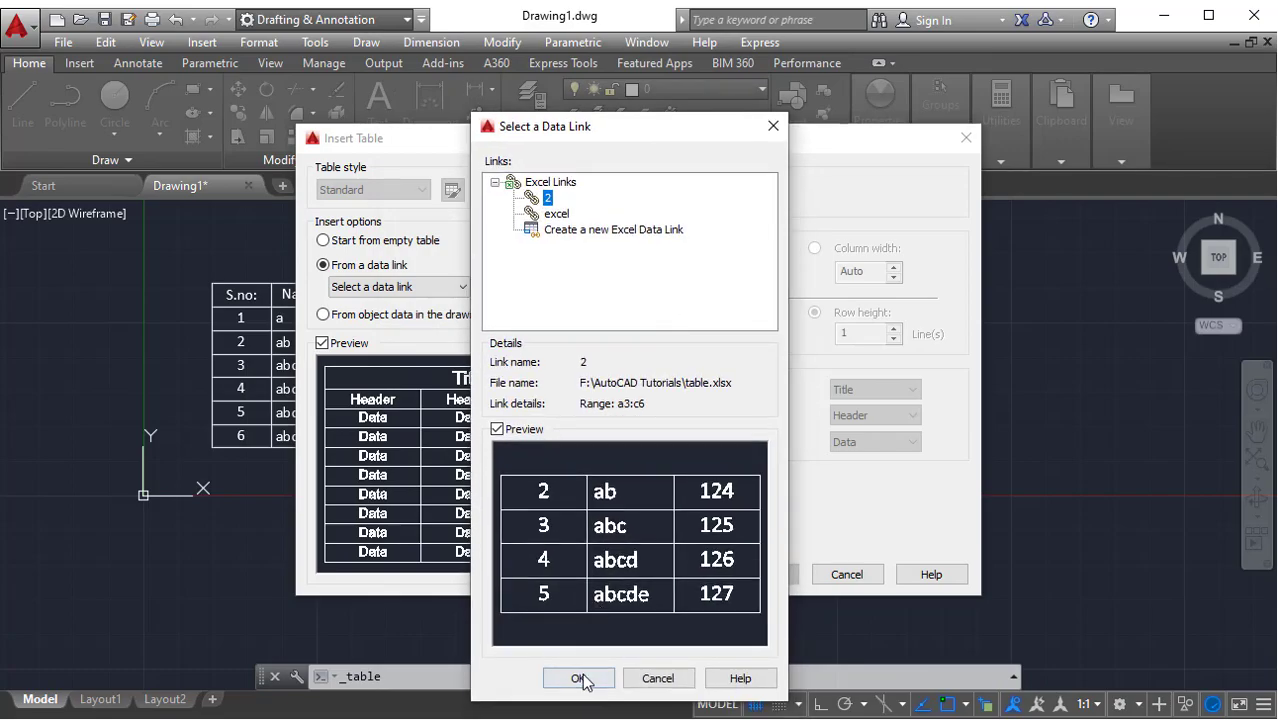
- Accept data link "2" and insert its table just beside the existing S.no/Name/Contact table
click(579, 678)
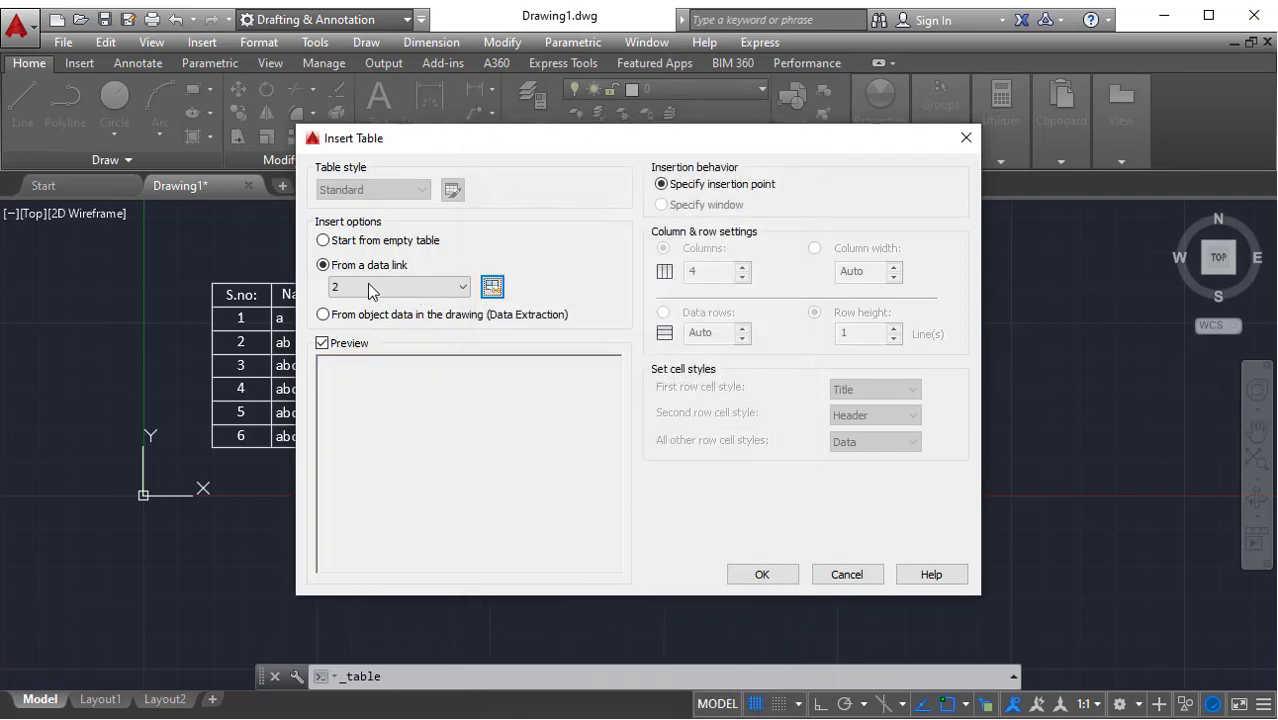
click(762, 574)
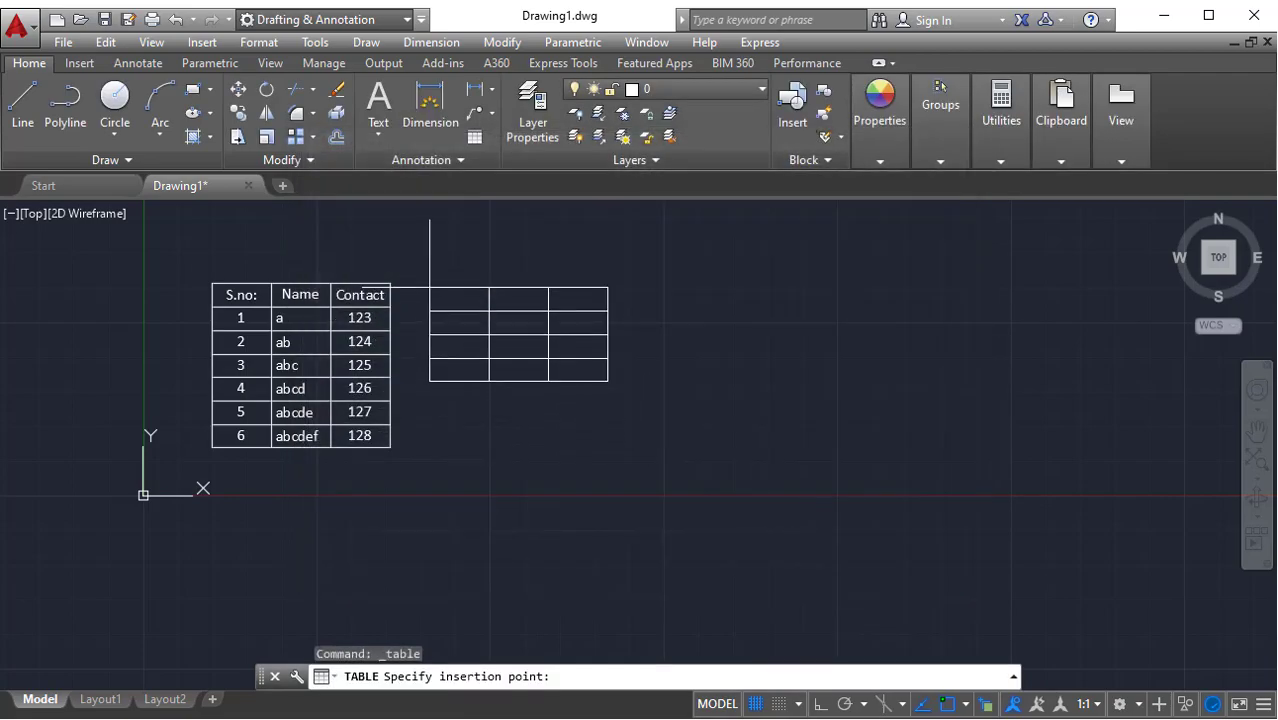
click(430, 283)
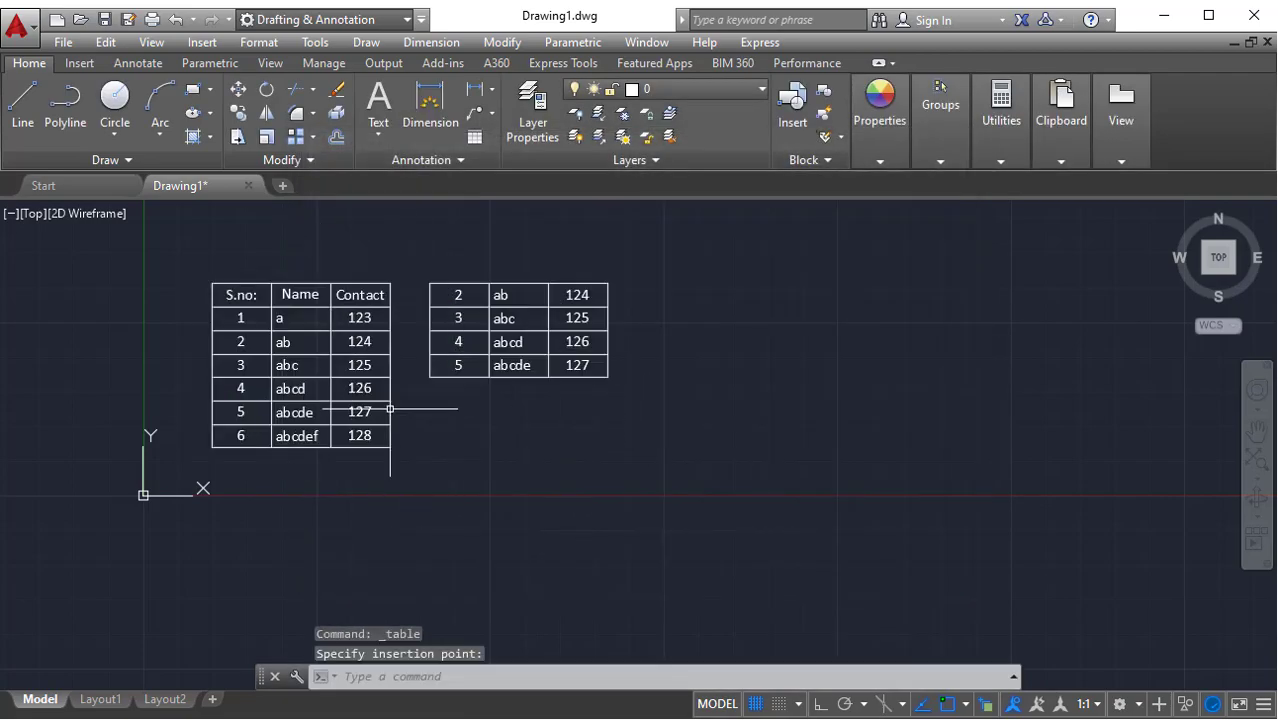
- Switch to the "table" workbook in Excel and enter 1 in cell A1 and 2 in cell F10 of Sheet3
mouse_move(655, 717)
click(655, 655)
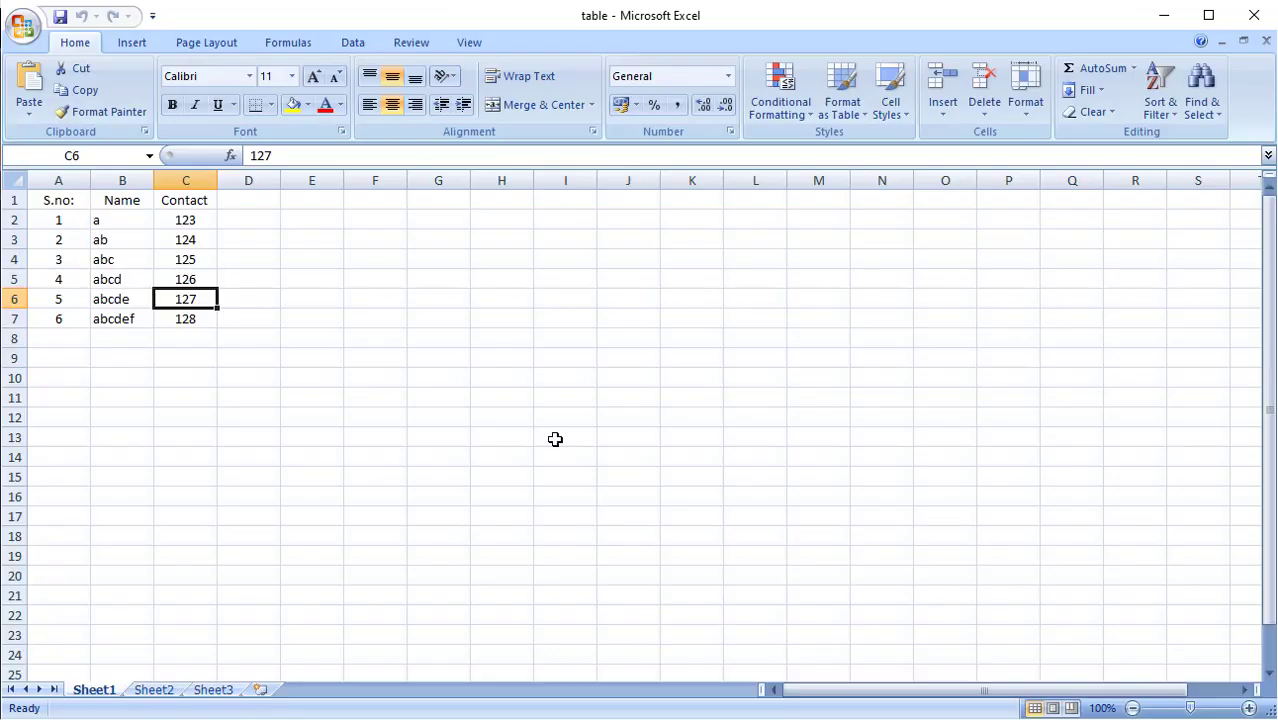
click(217, 690)
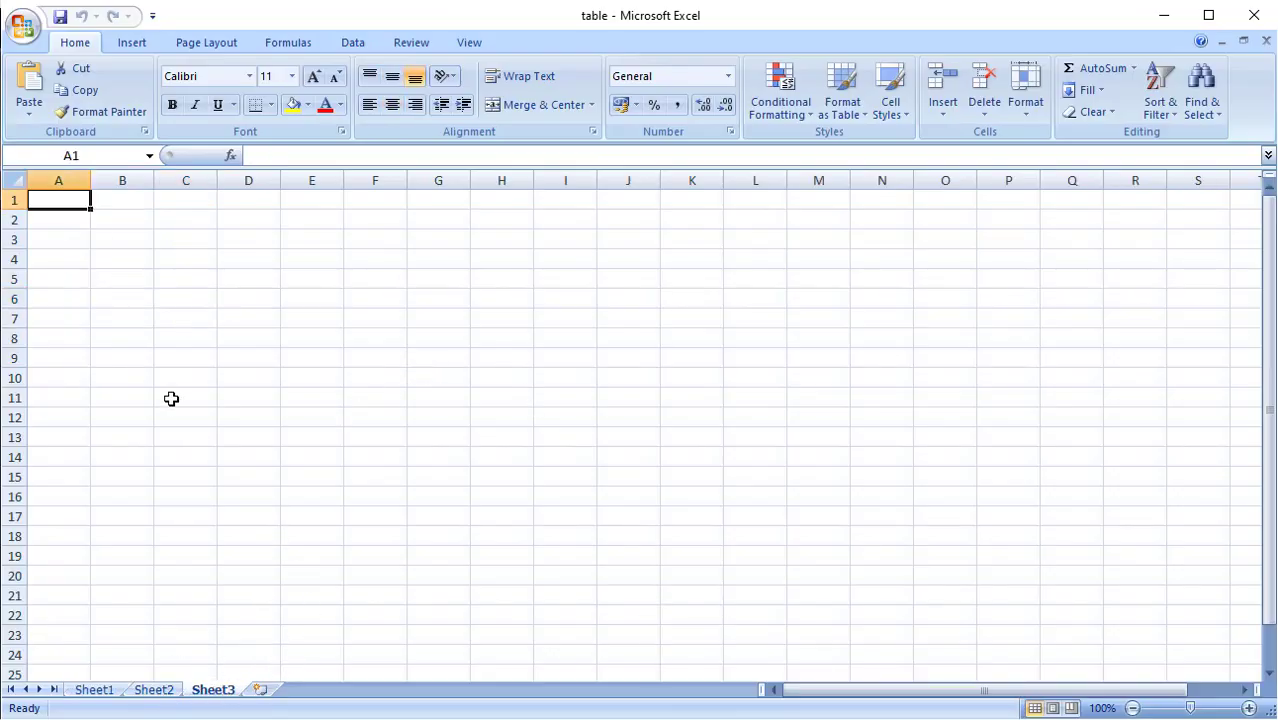
text(1)
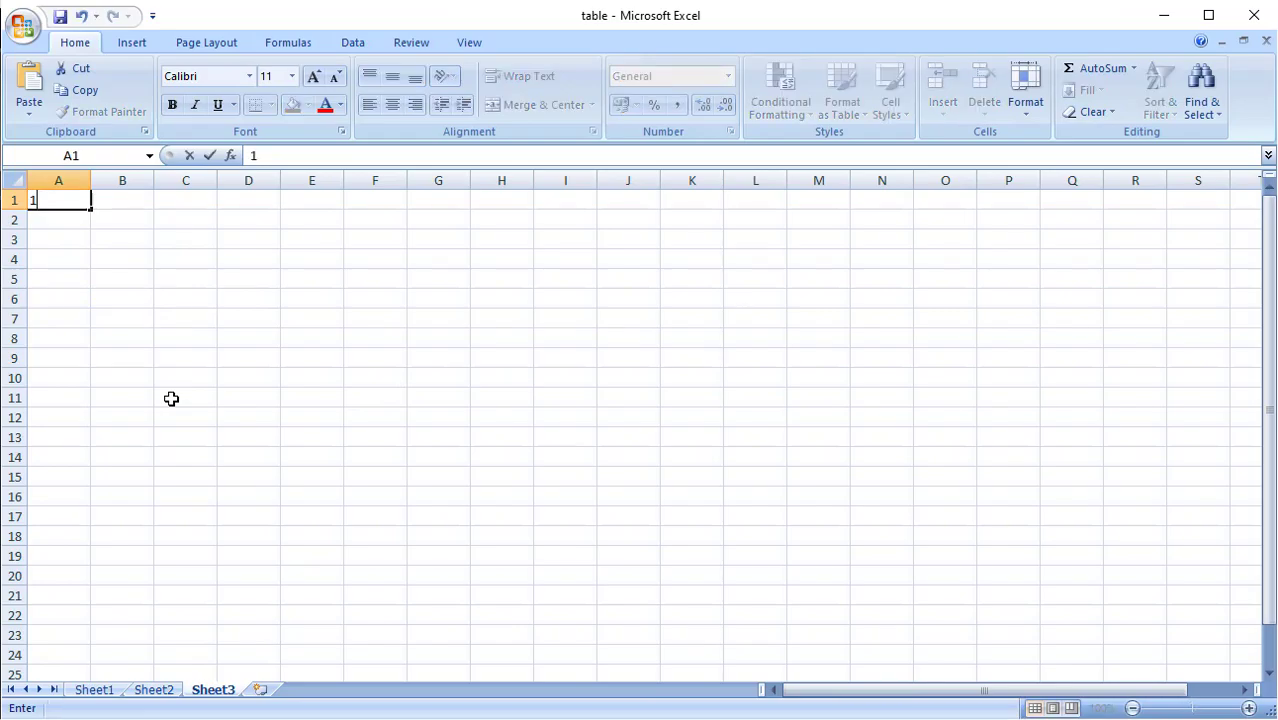
click(371, 376)
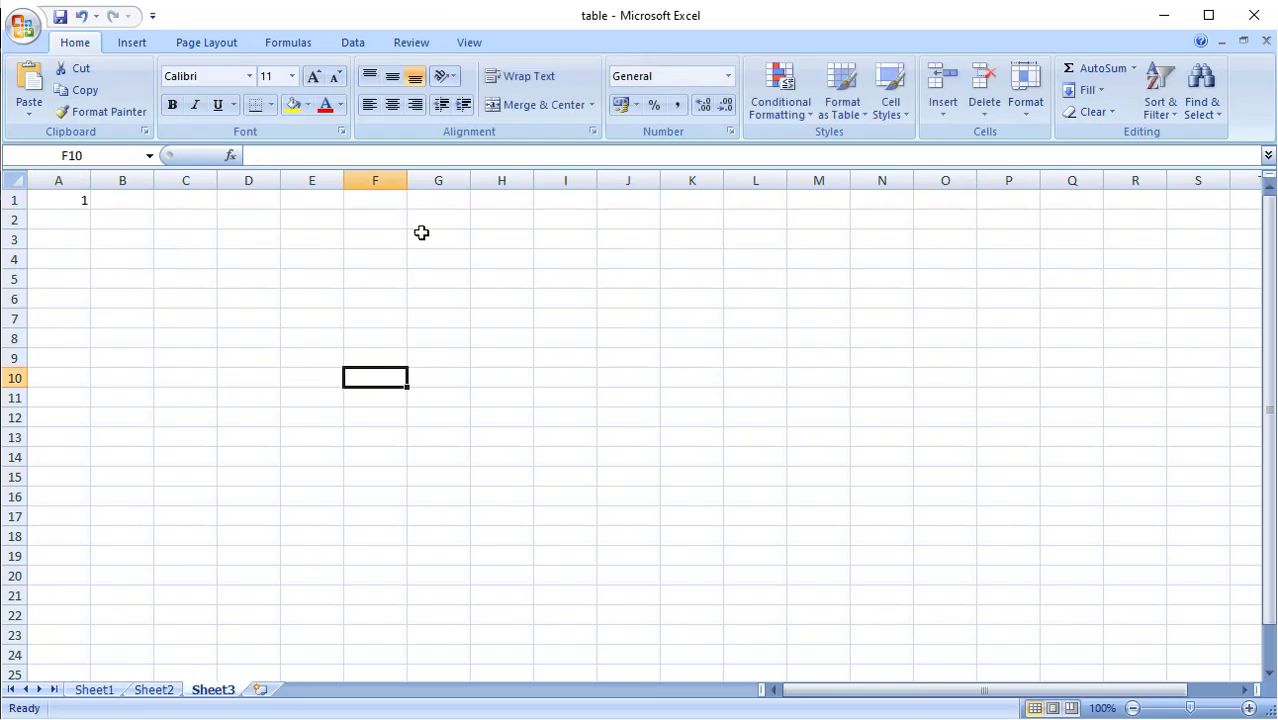
text(2)
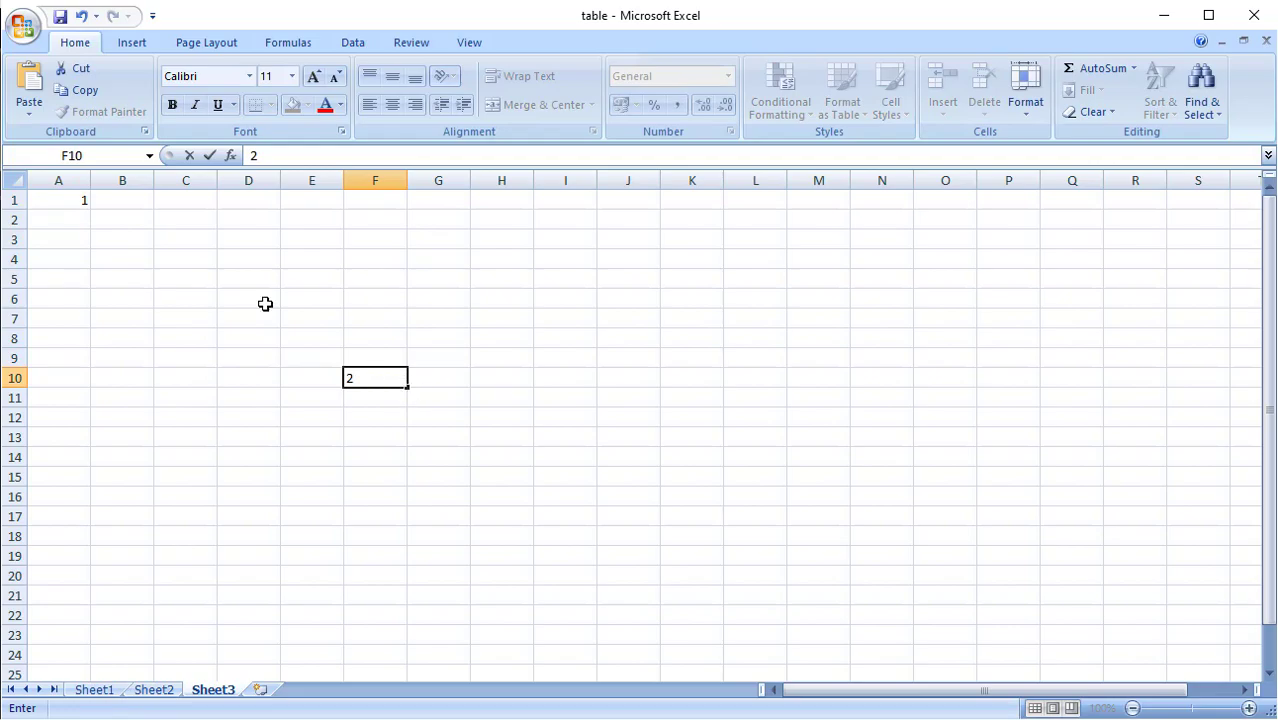
click(386, 414)
- Check the cells between A1 and F10 on Sheet3 and save the workbook
click(76, 202)
click(403, 379)
drag(311, 243, 180, 365)
click(173, 326)
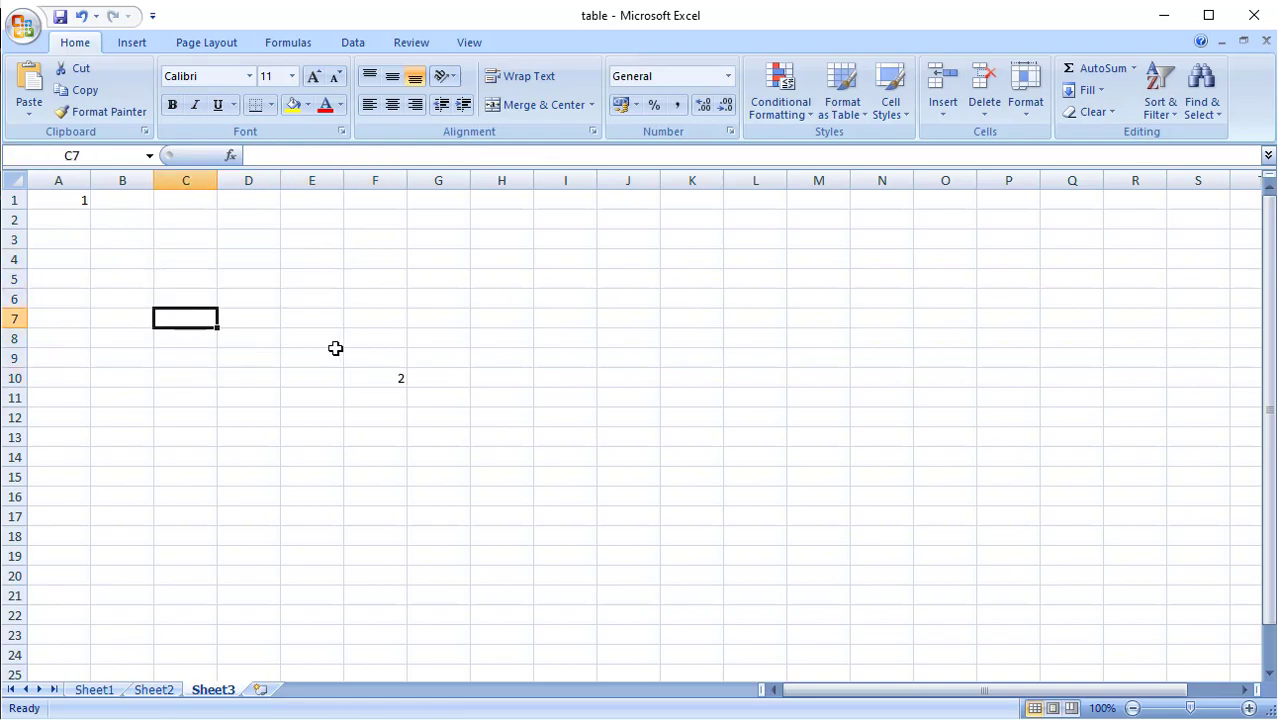
click(59, 17)
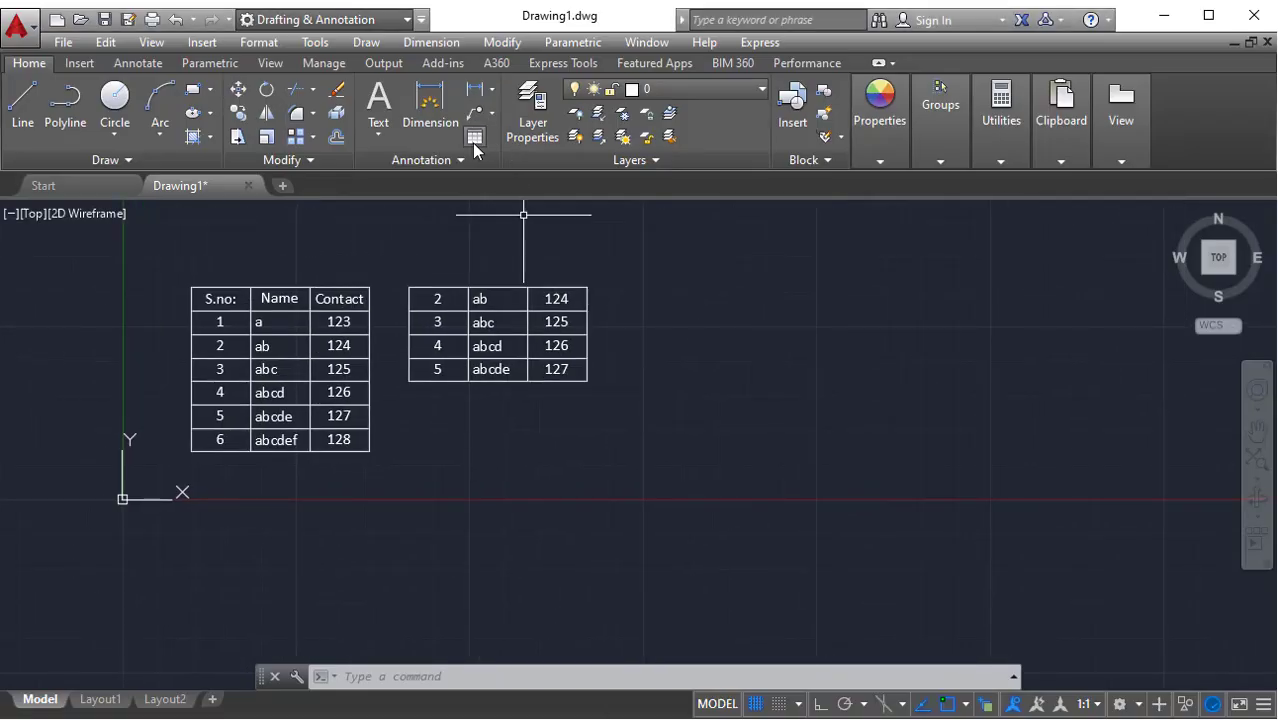
- Switch back to AutoCAD, start another table from a data link, and create a new Excel data link named "3"
click(474, 140)
click(390, 266)
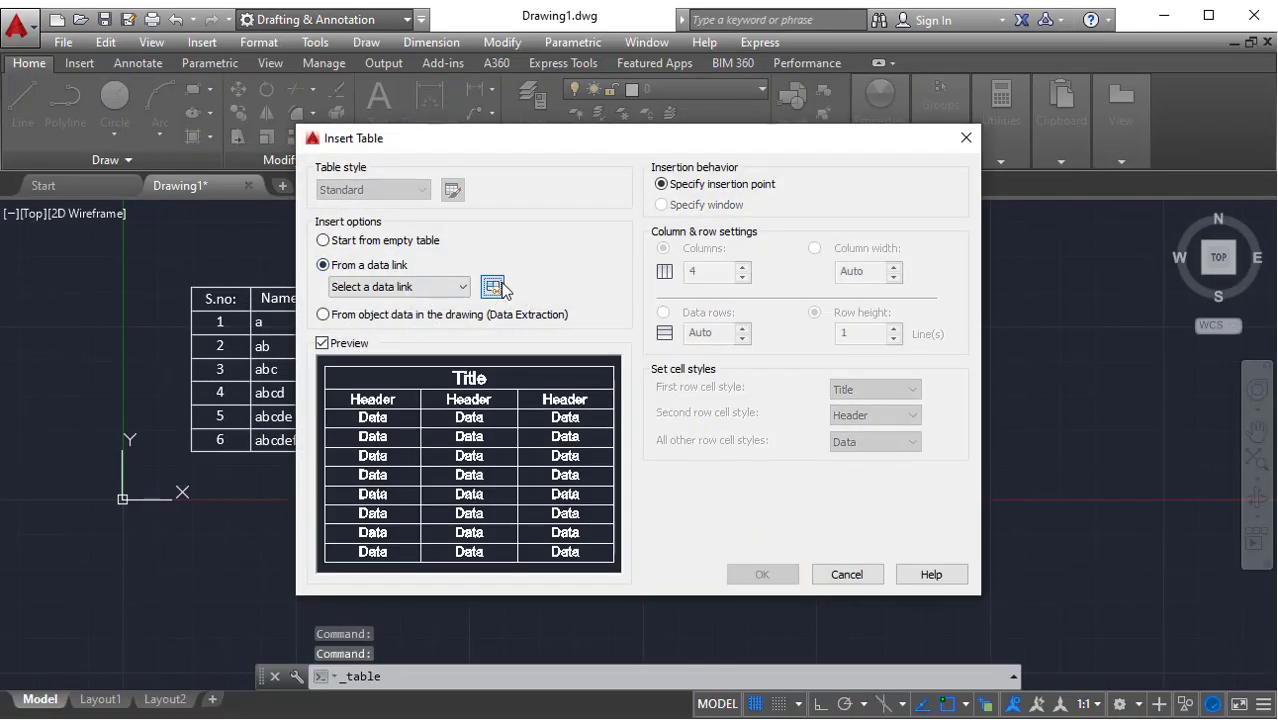
click(493, 287)
click(565, 273)
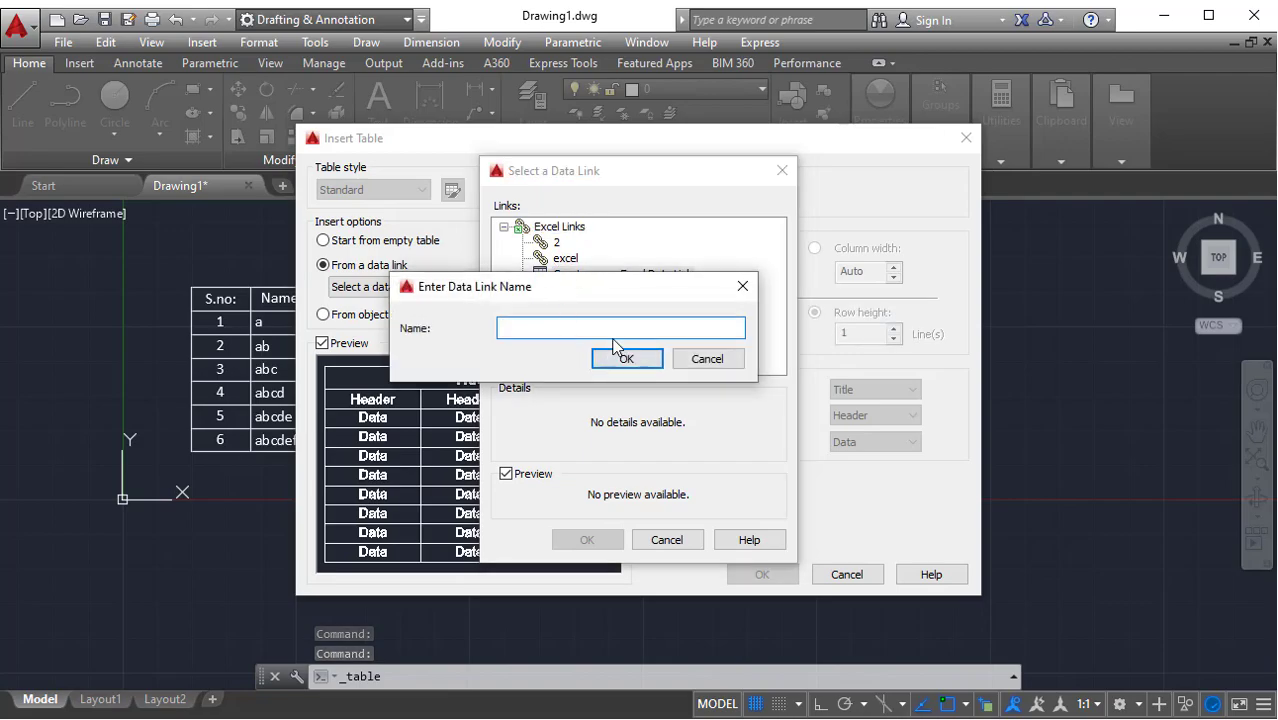
text(3)
click(654, 356)
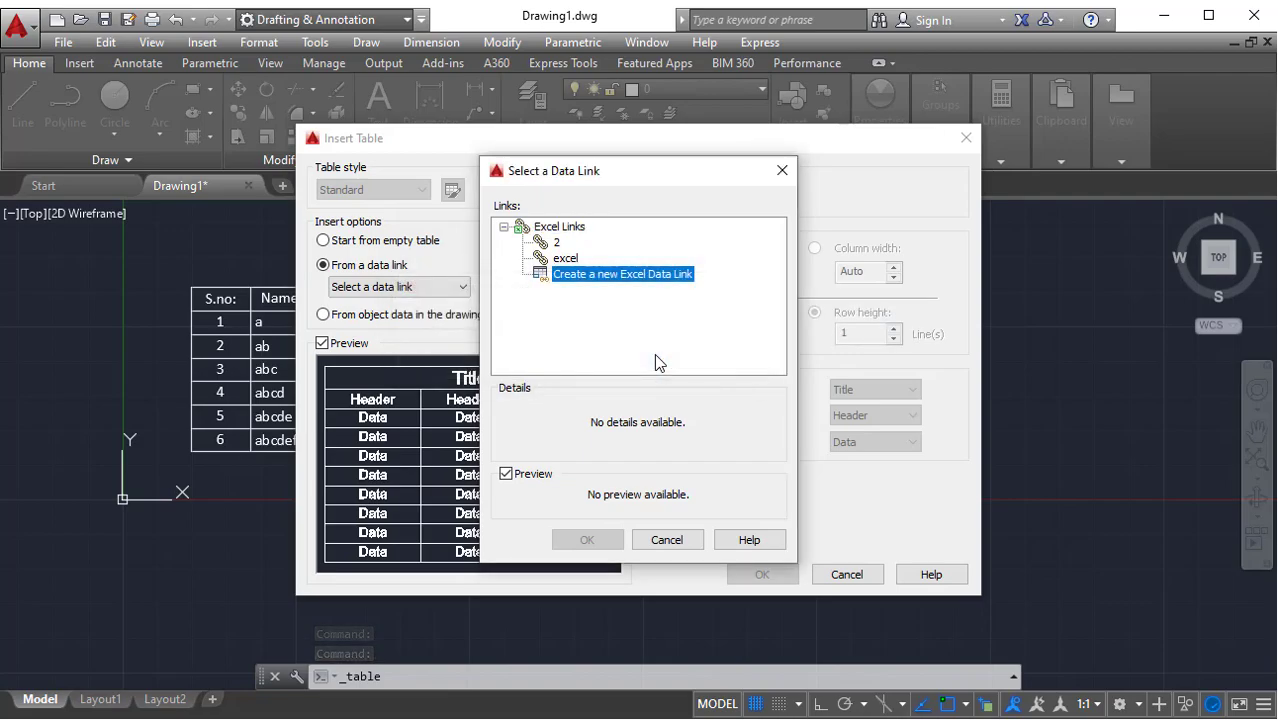
- Set the source file of data link "3" to the workbook "table" in the AutoCAD Tutorials folder
click(680, 130)
click(509, 224)
click(915, 551)
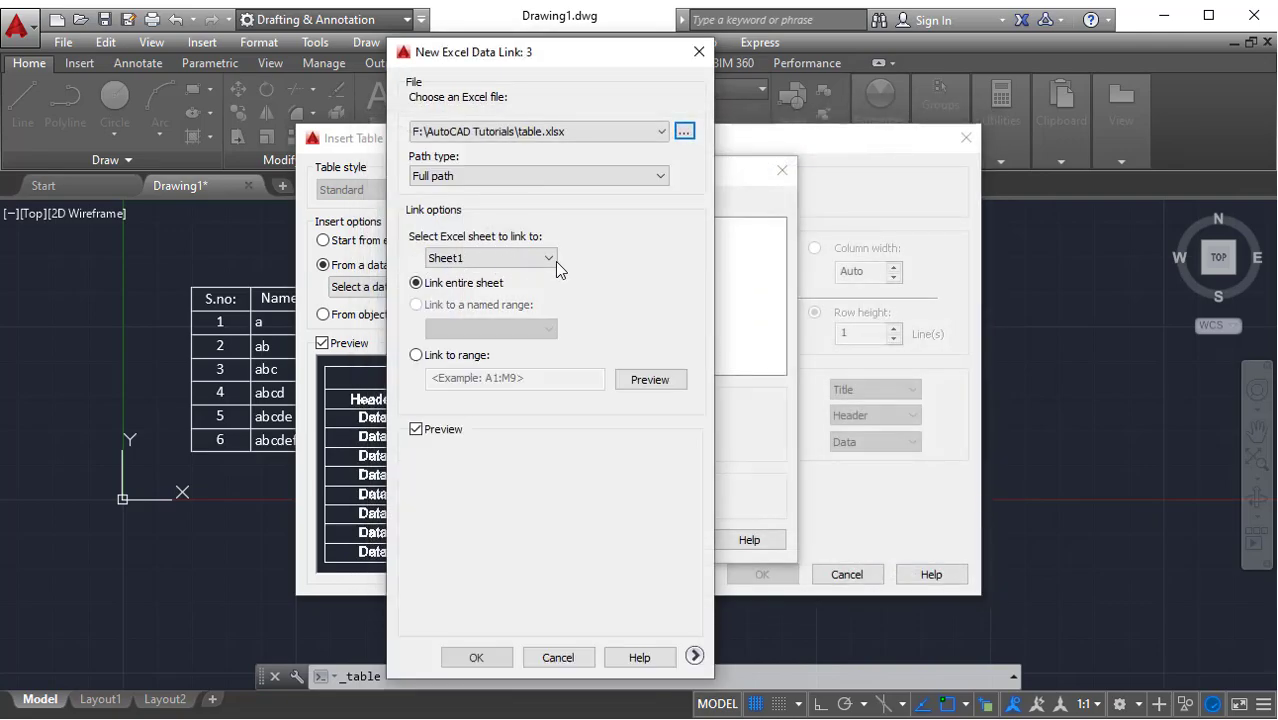
- Link the entire Sheet3, preview it, and accept the data link settings
click(453, 263)
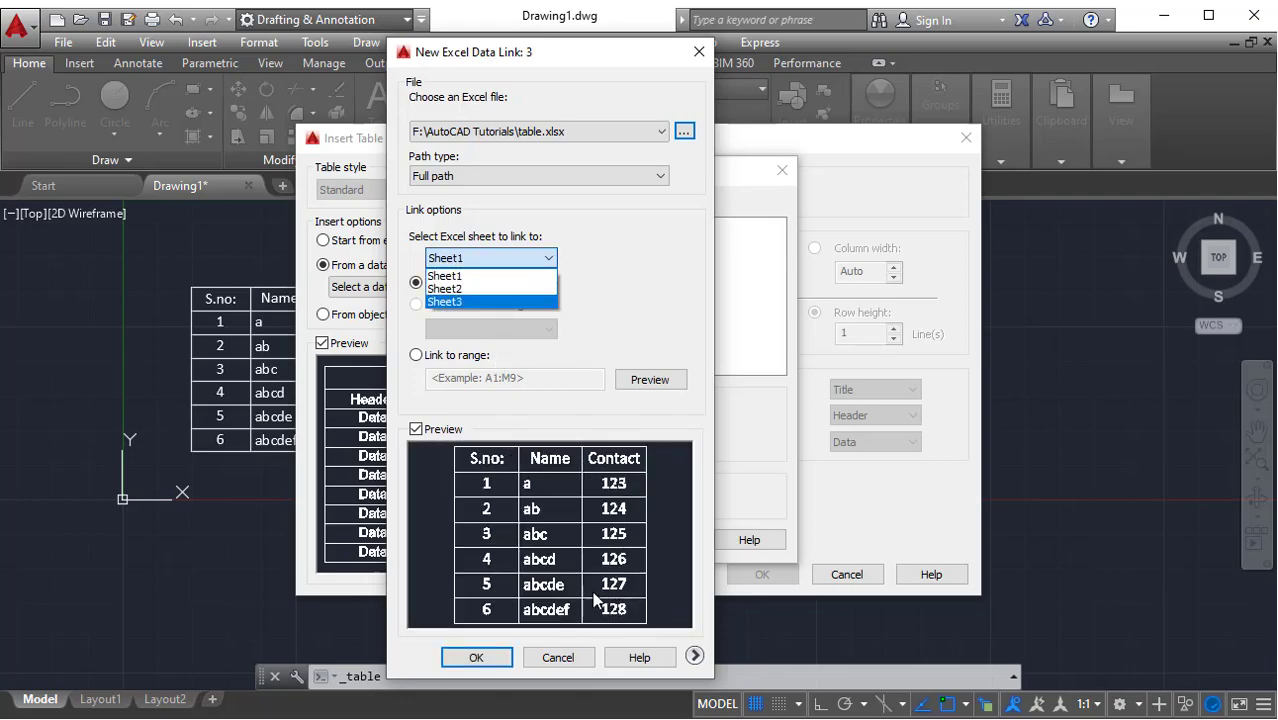
click(451, 301)
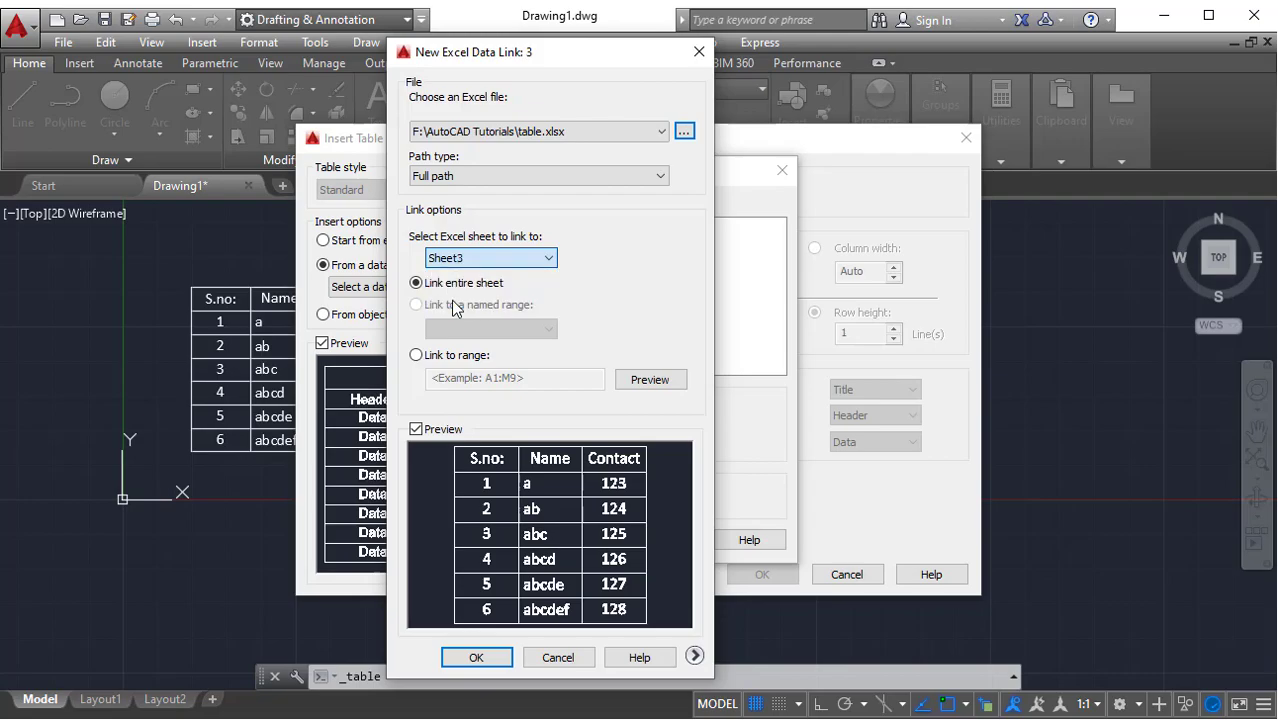
click(650, 378)
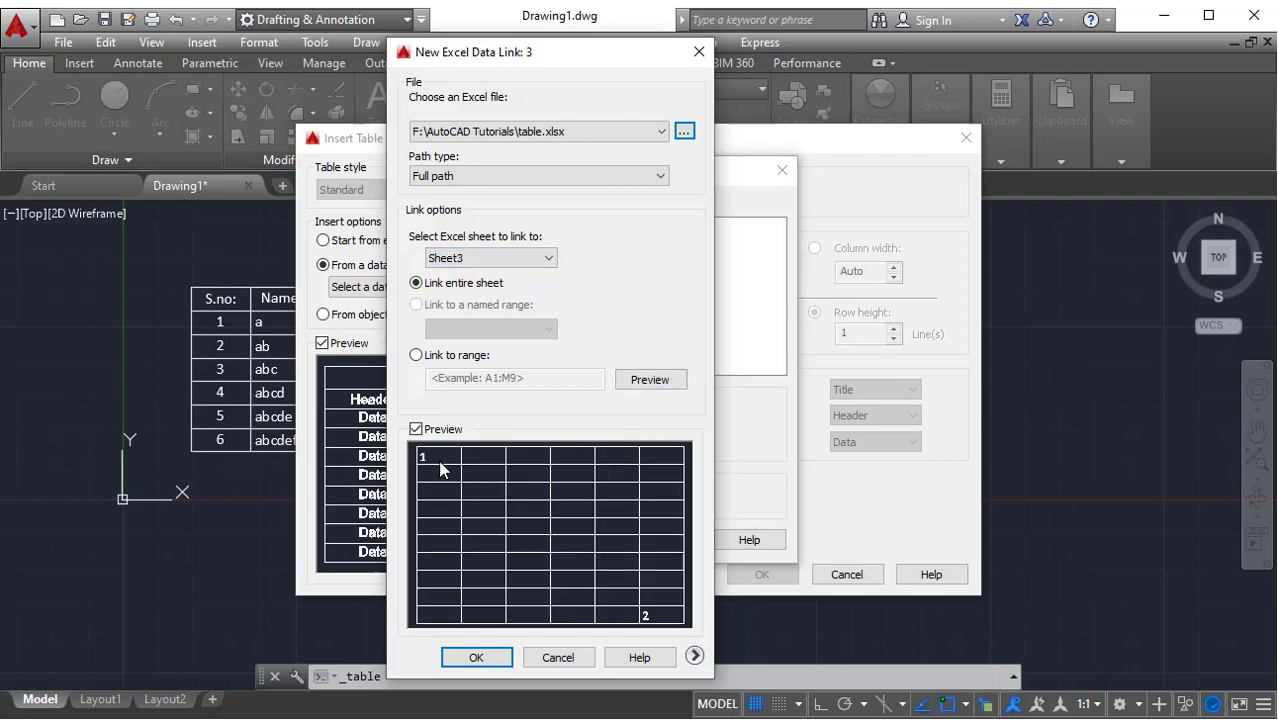
click(477, 657)
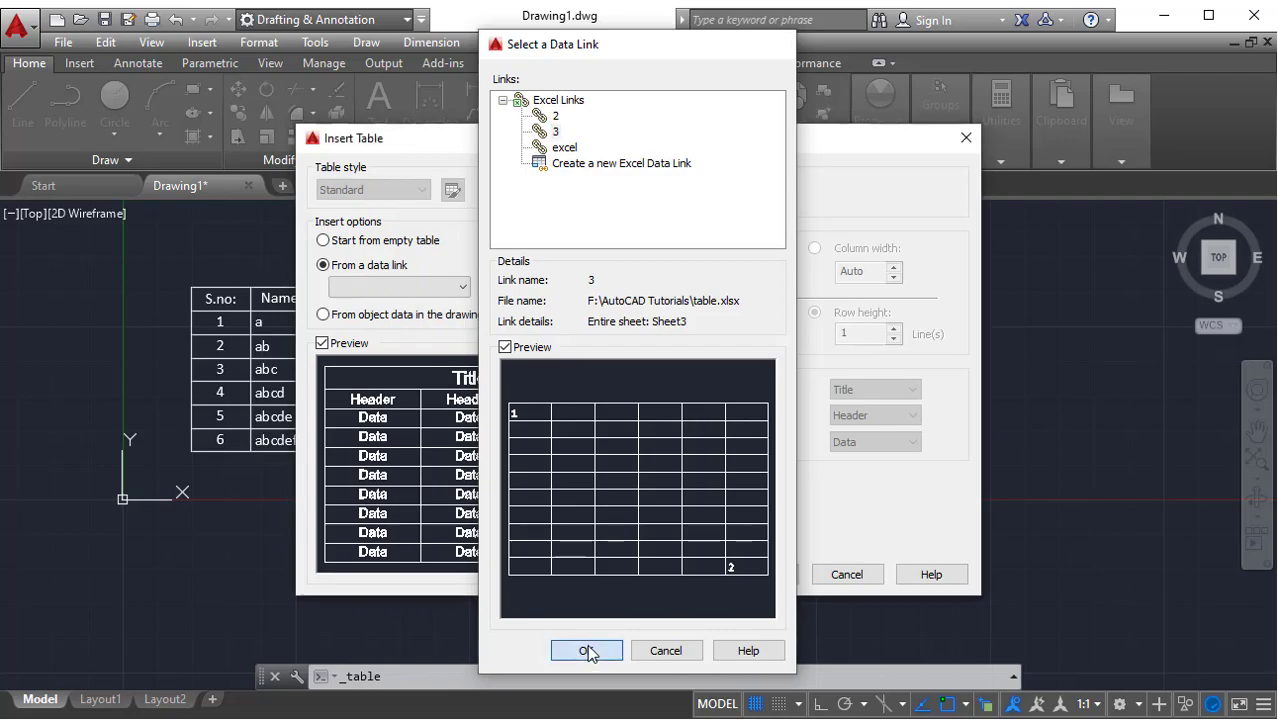
- Accept data link "3" and insert its table beside the two existing tables
click(586, 650)
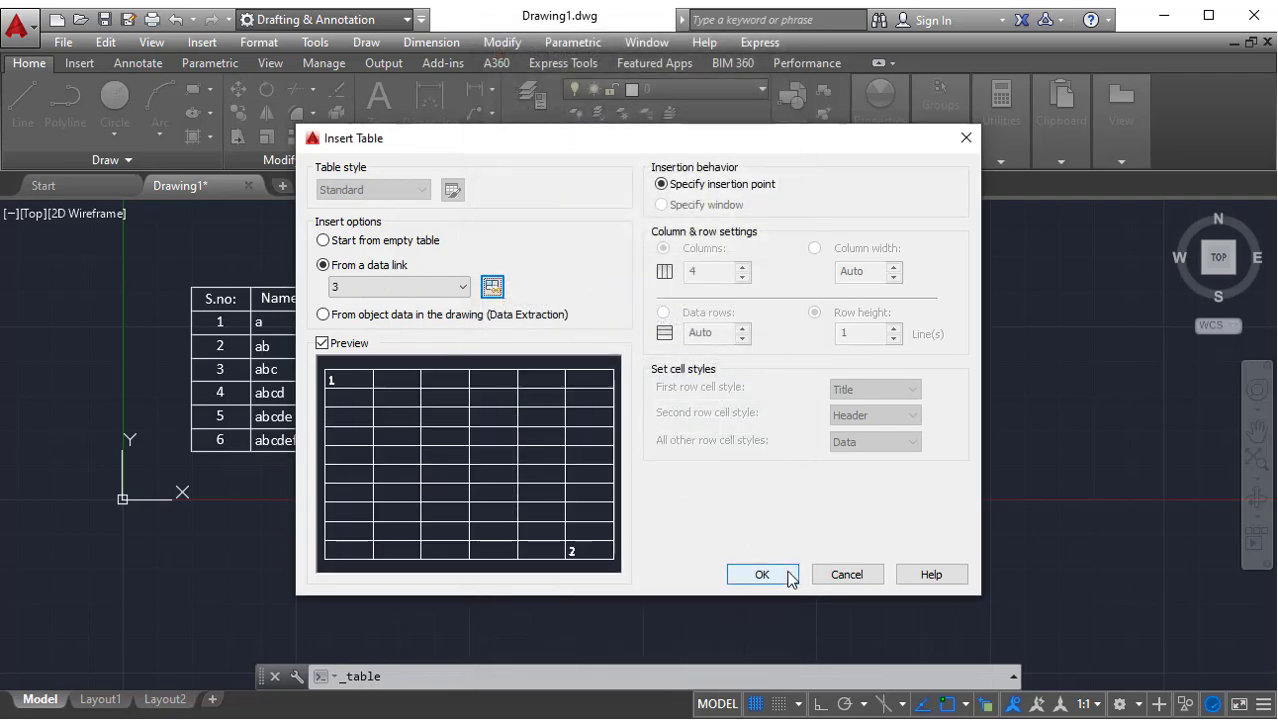
click(790, 574)
click(631, 278)
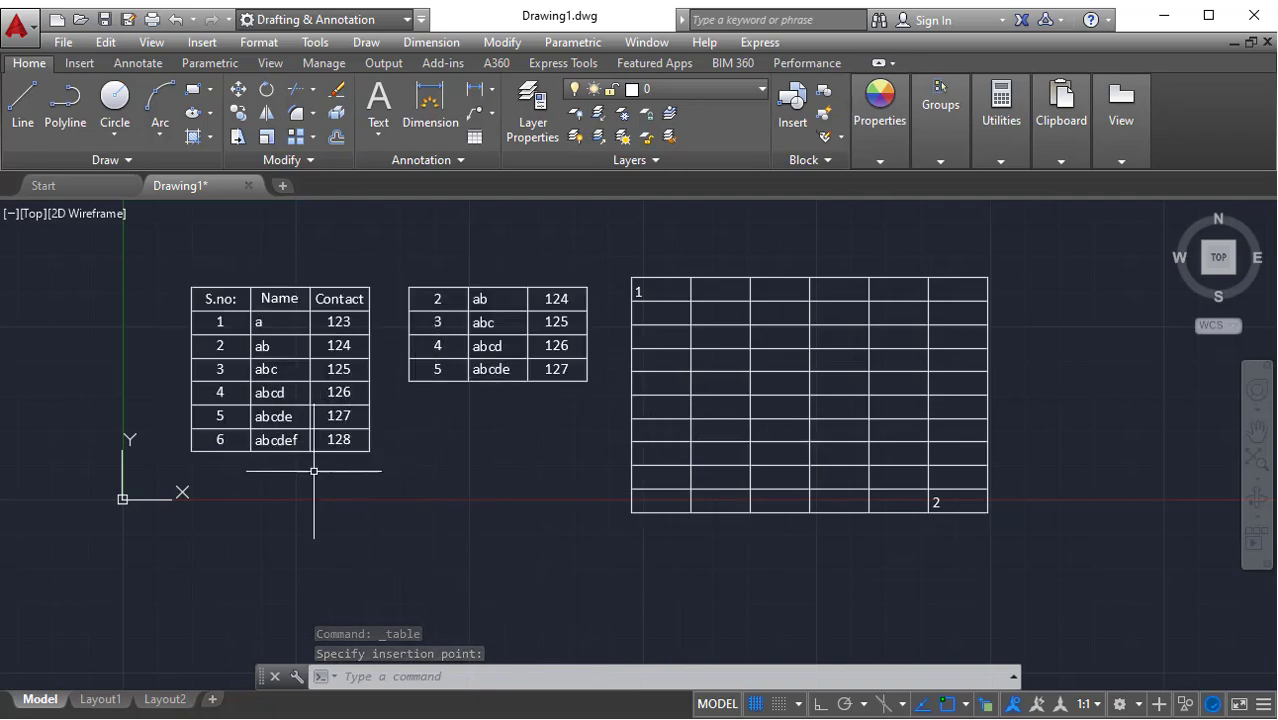
- Examine the three linked tables in the drawing and compare the newest one with Sheet3 in Excel
click(340, 399)
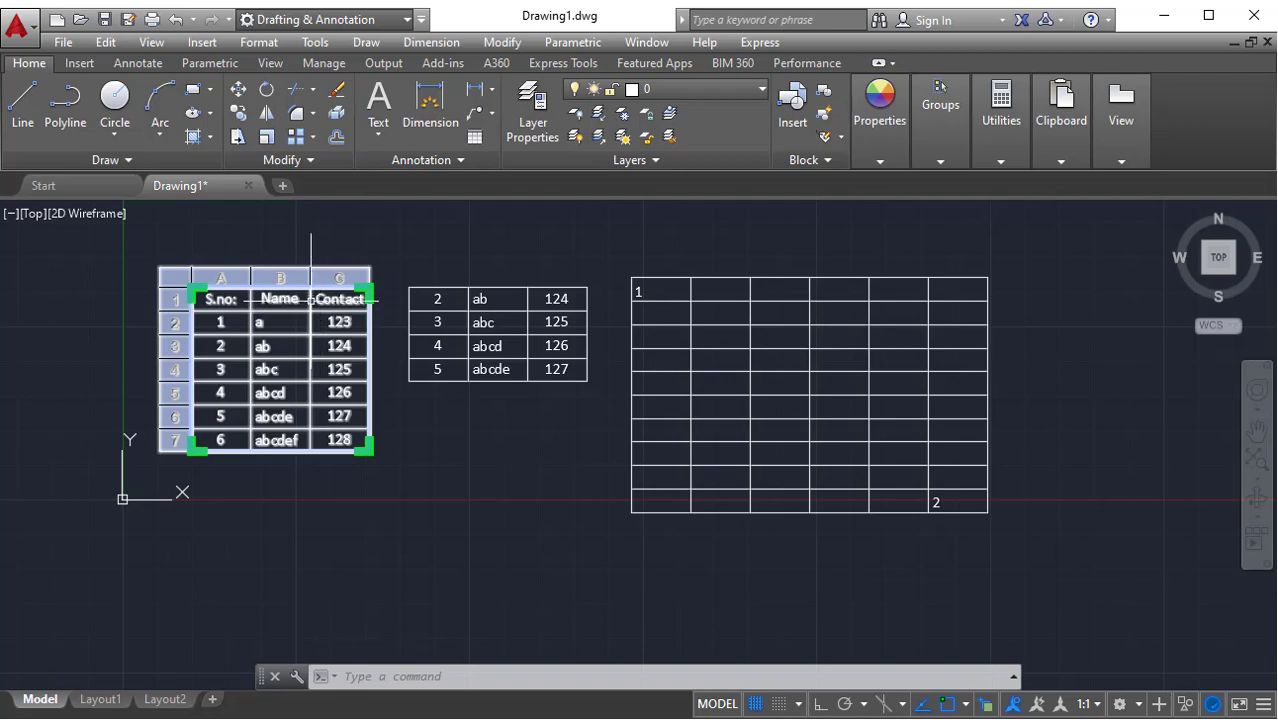
key(Escape)
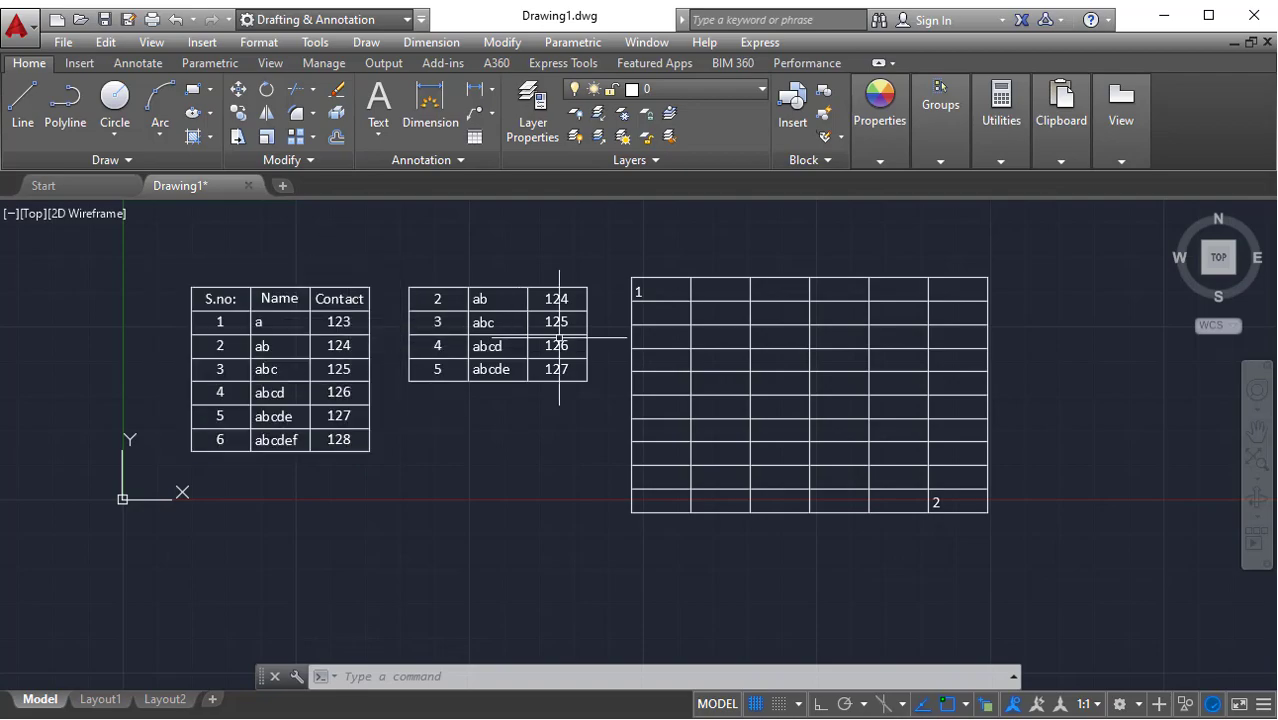
click(641, 278)
key(Escape)
click(467, 290)
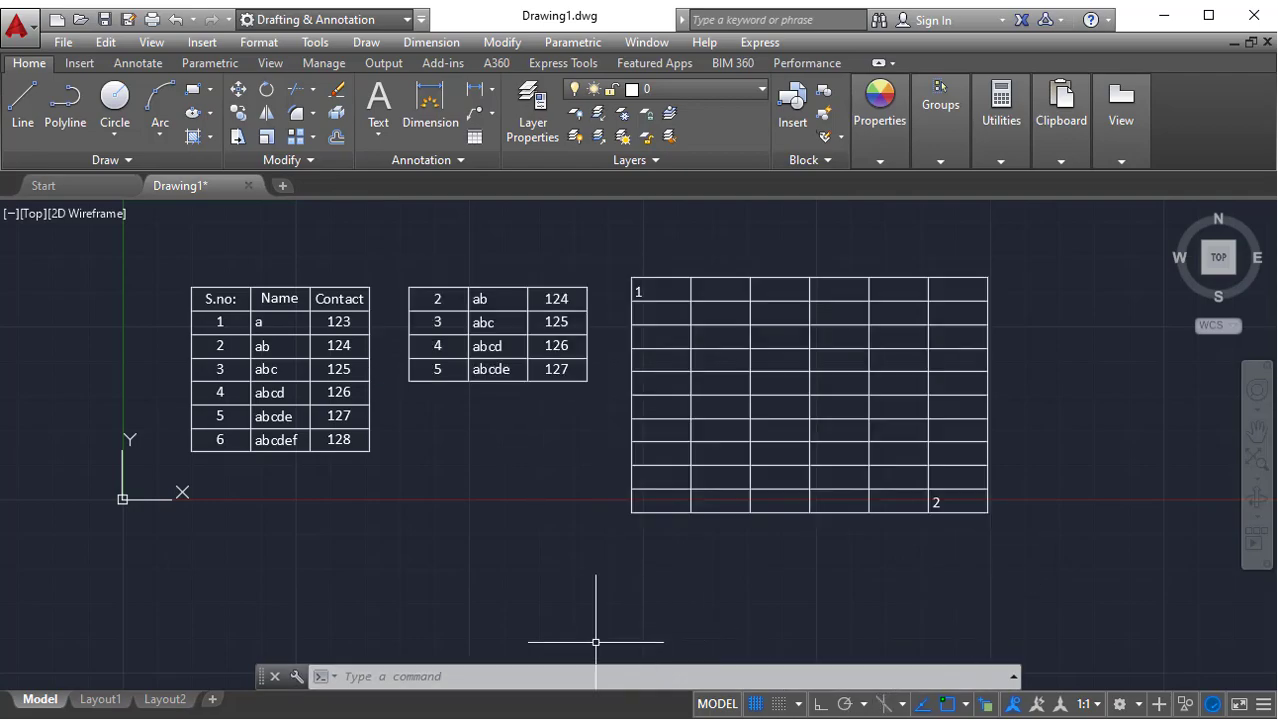
click(682, 282)
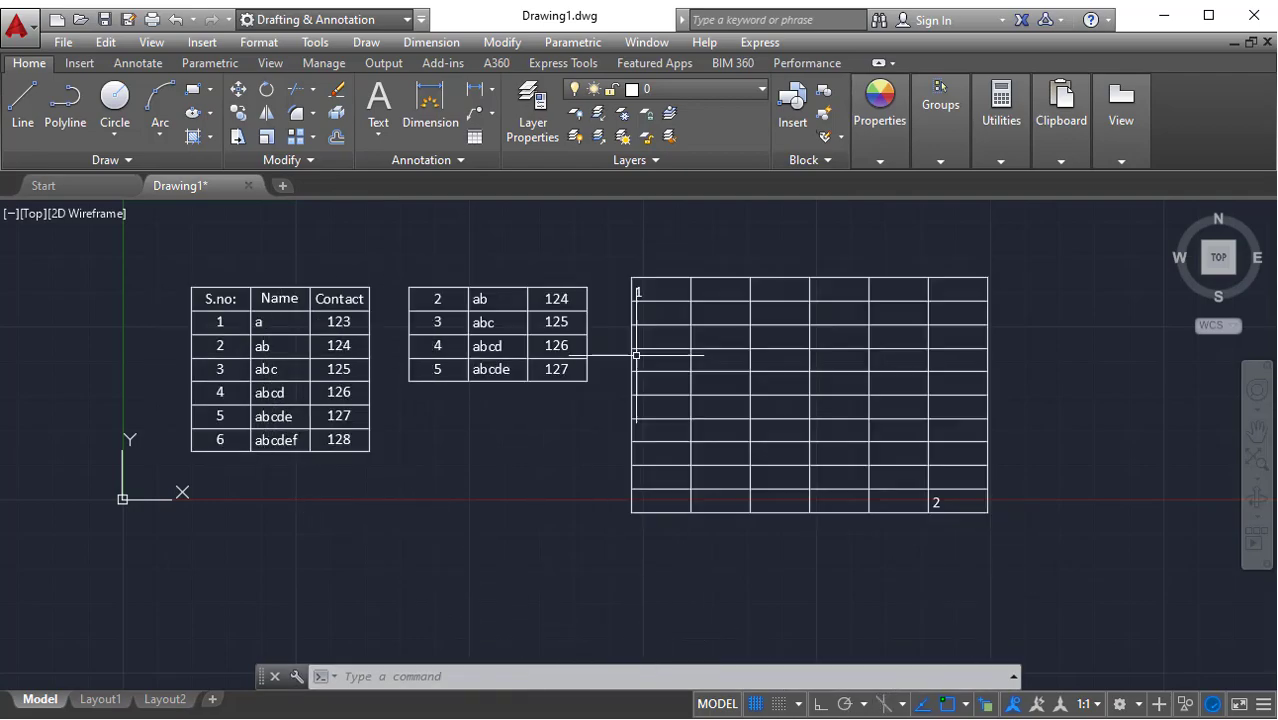
key(Escape)
click(944, 391)
key(Escape)
click(656, 719)
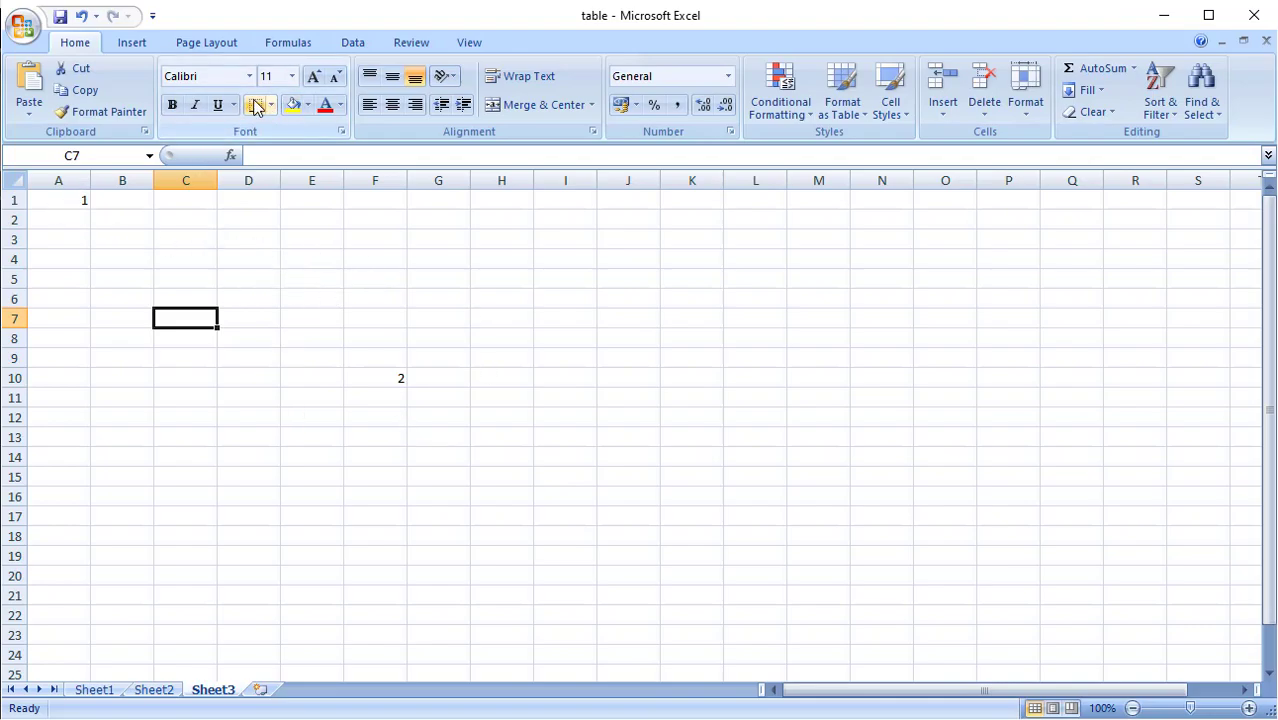
key(alt+Tab)
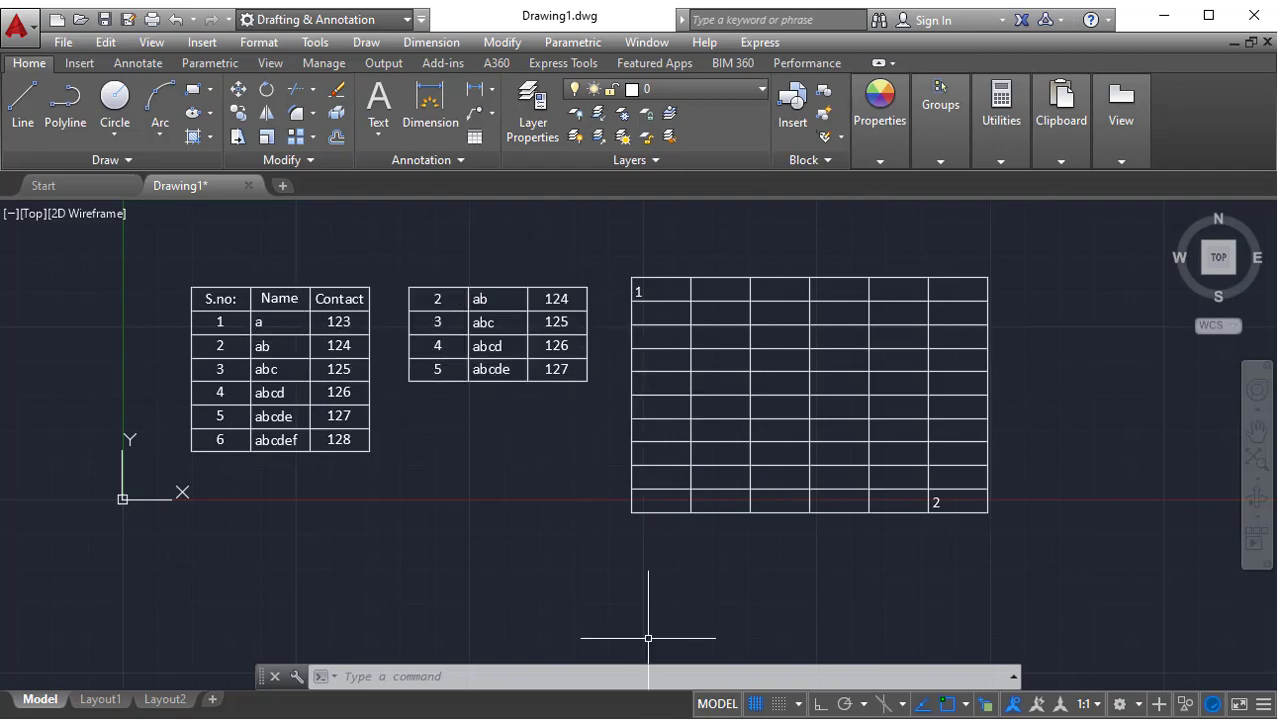
- Try to edit cell C5 of the Sheet3 table and inspect its data link details
double_click(788, 381)
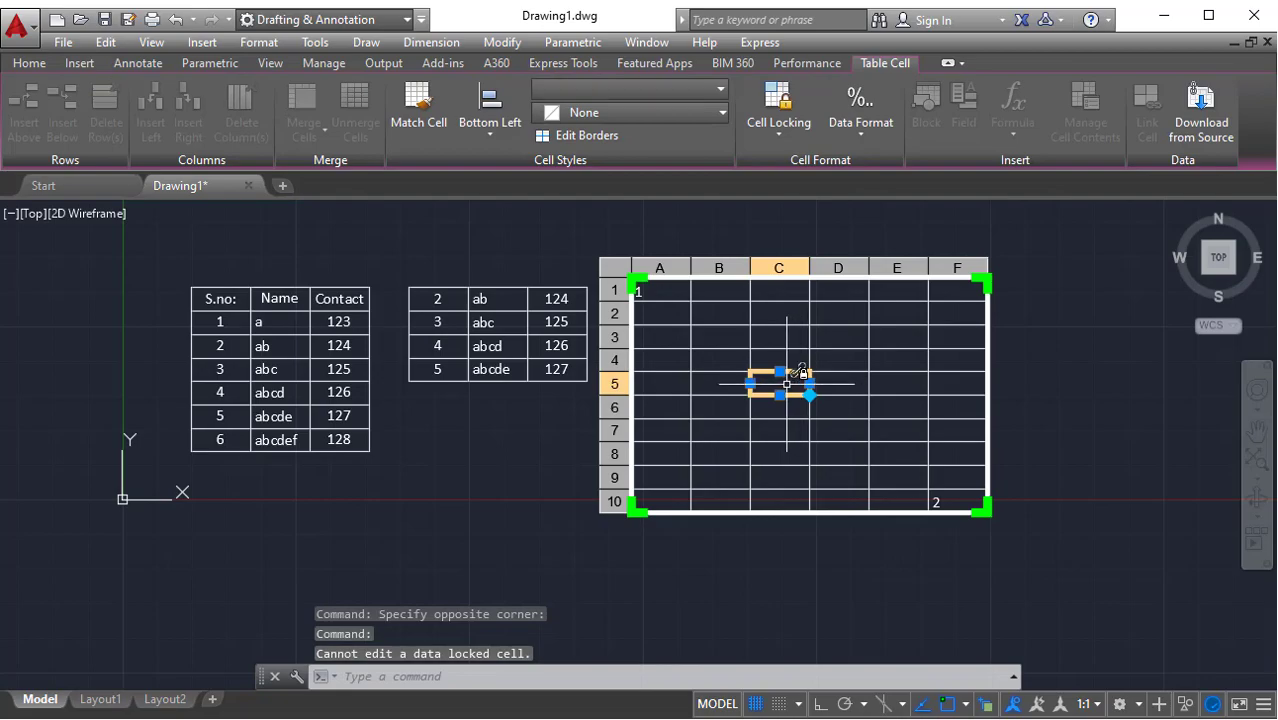
mouse_move(788, 383)
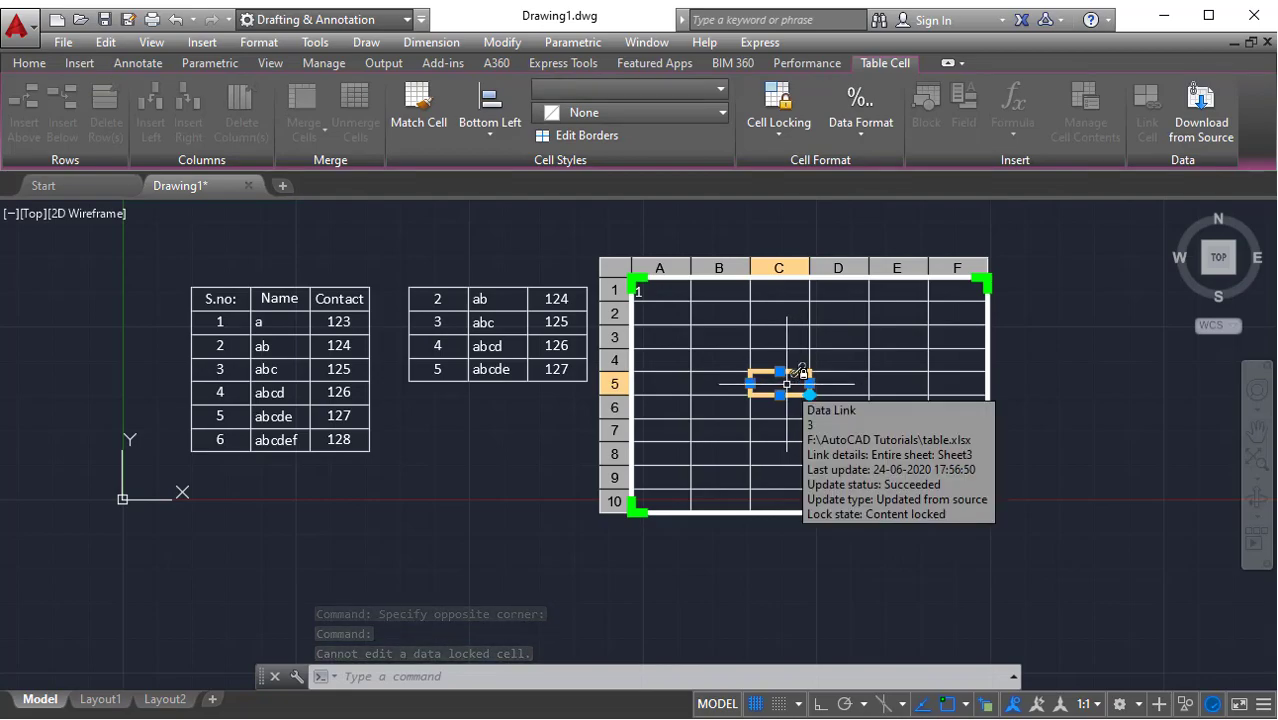
- Switch to Excel and enter 123 in cell C7 of Sheet3
key(alt+Tab)
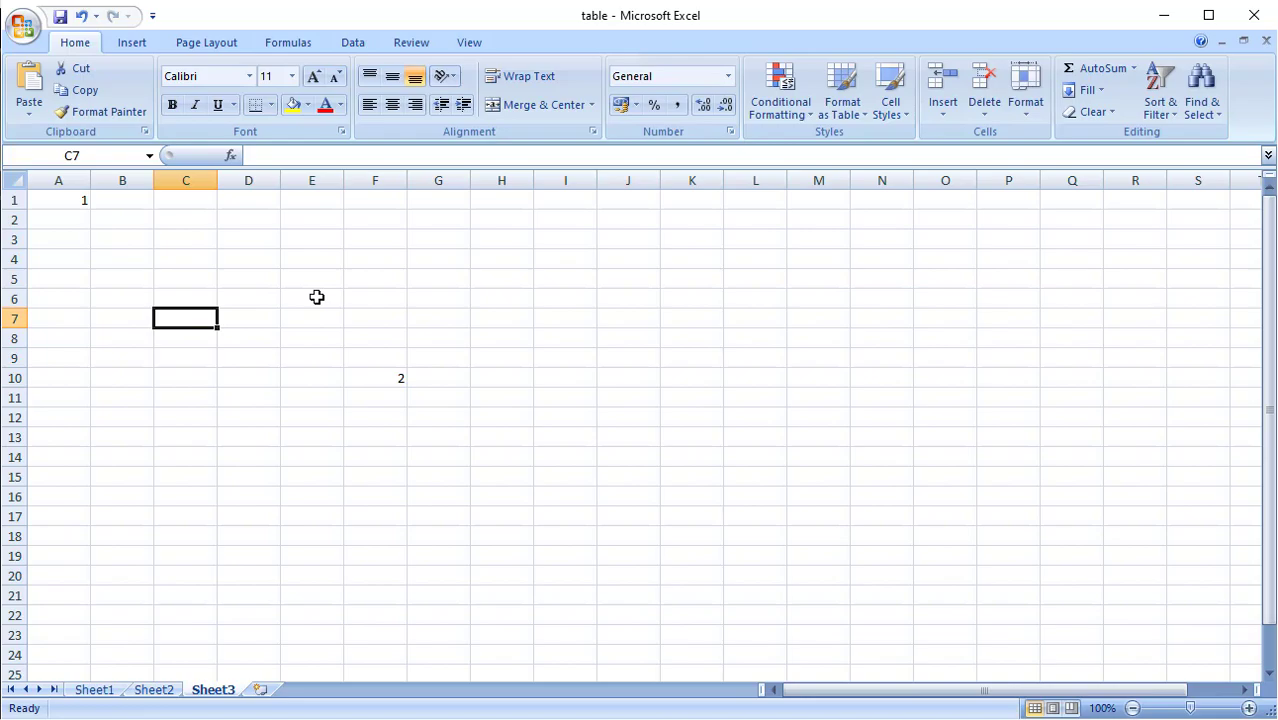
text(1)
click(222, 456)
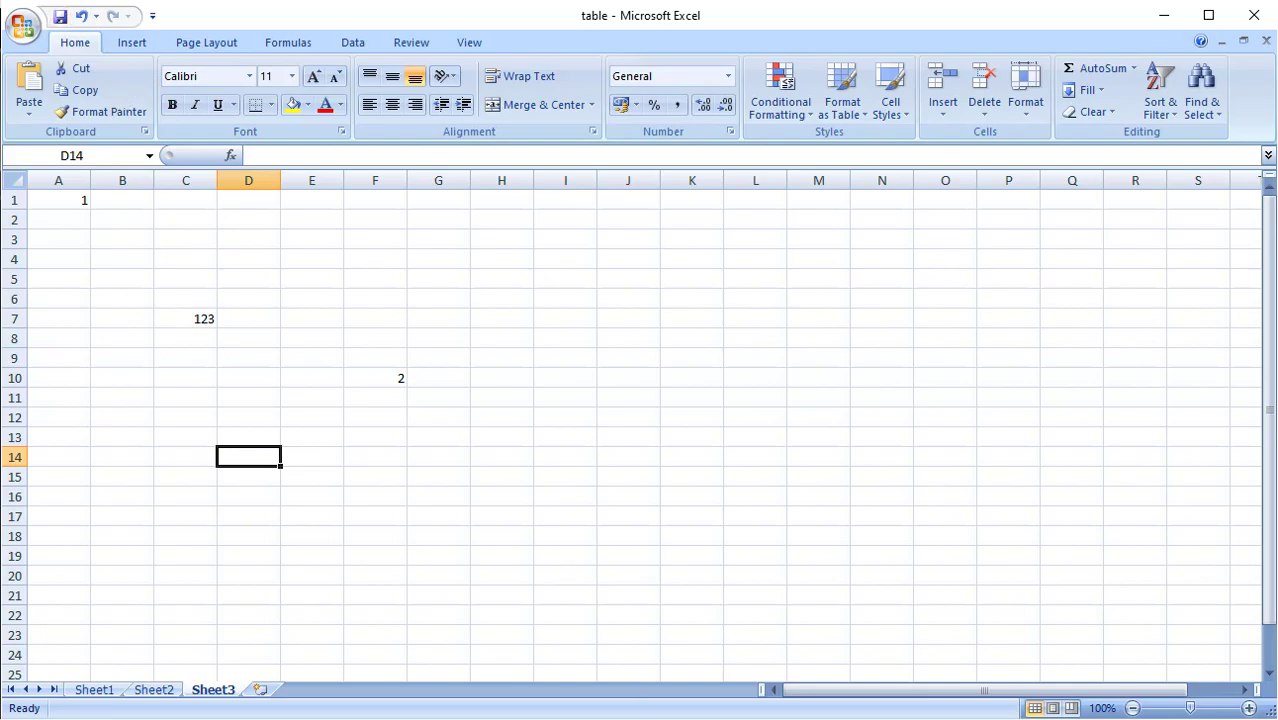
- Switch back to AutoCAD and update the data links of the table linked to Sheet3
key(alt+Tab)
middle_drag(941, 562, 879, 550)
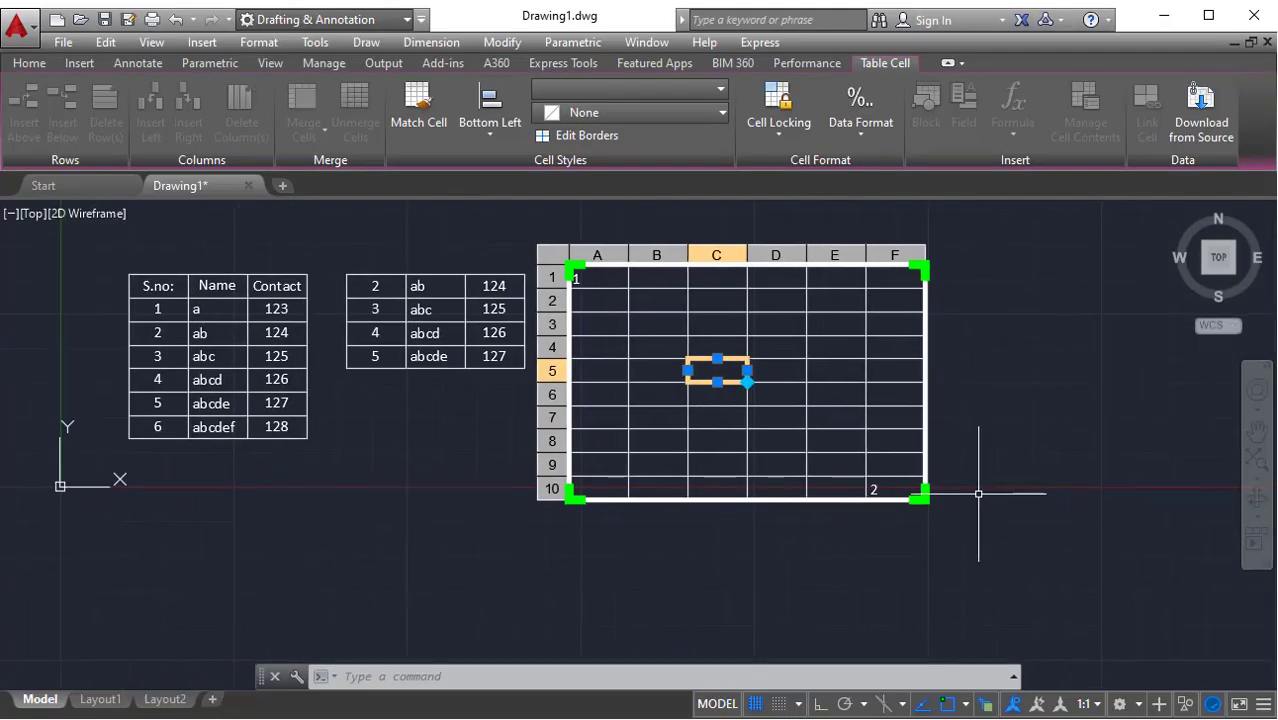
click(978, 493)
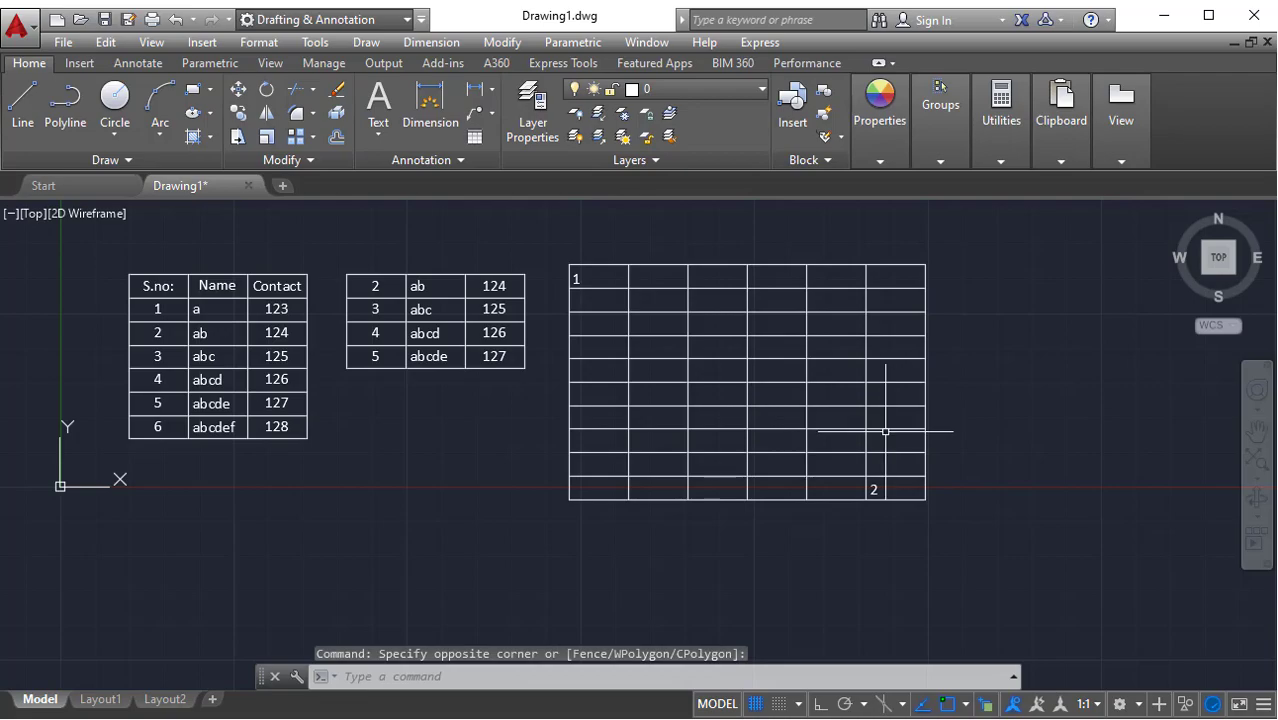
click(959, 519)
click(895, 388)
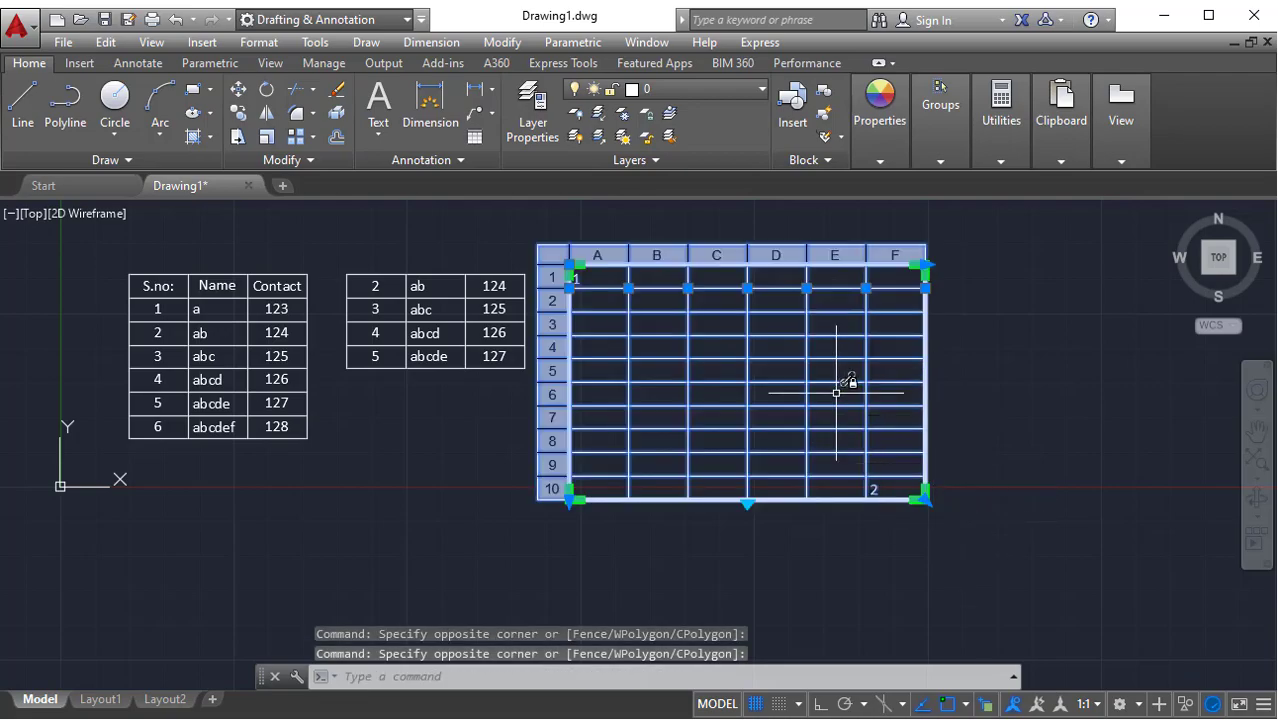
right_click(957, 350)
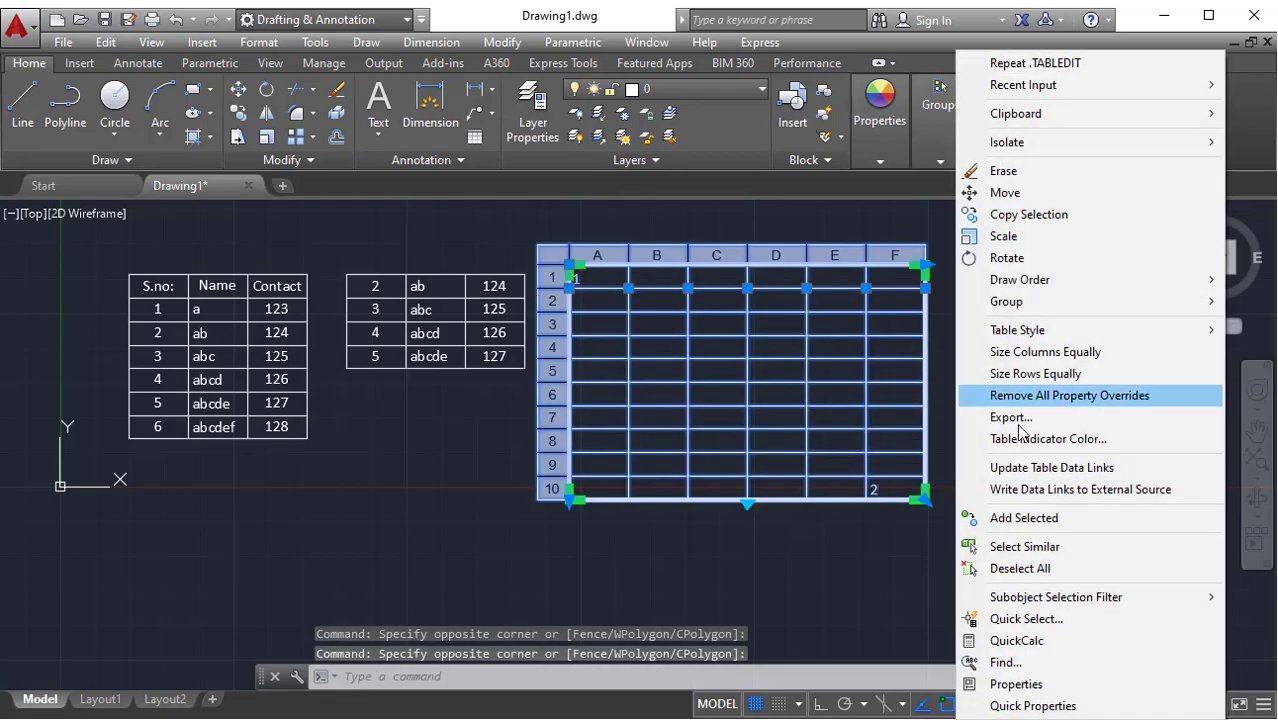
click(1116, 470)
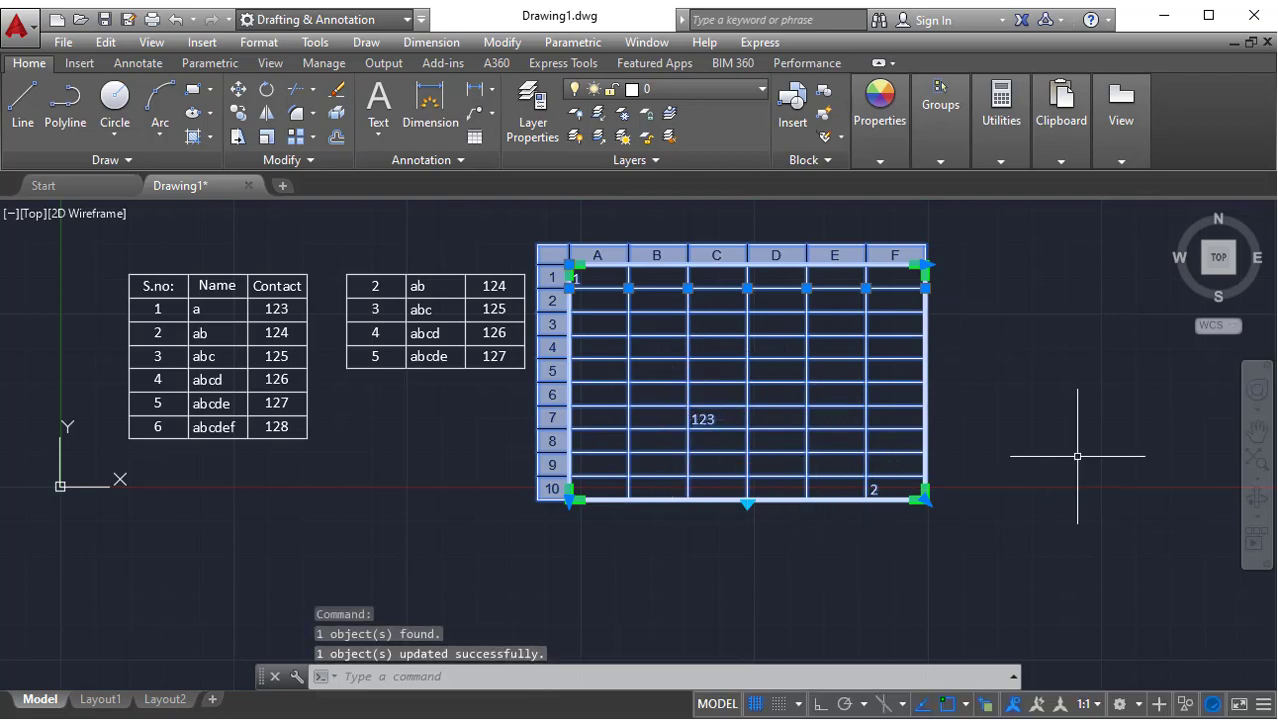
- Switch to Excel and enter 123 in cell E10 of Sheet1
click(1058, 570)
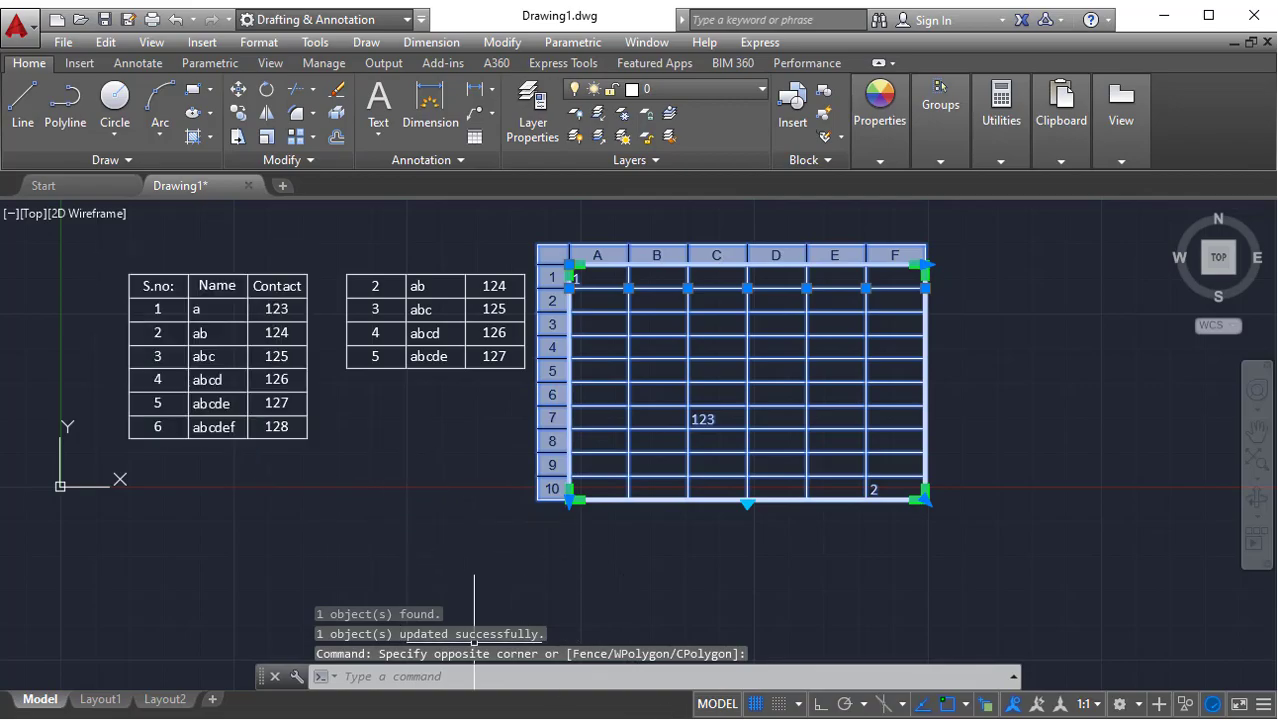
key(alt+Tab)
click(94, 690)
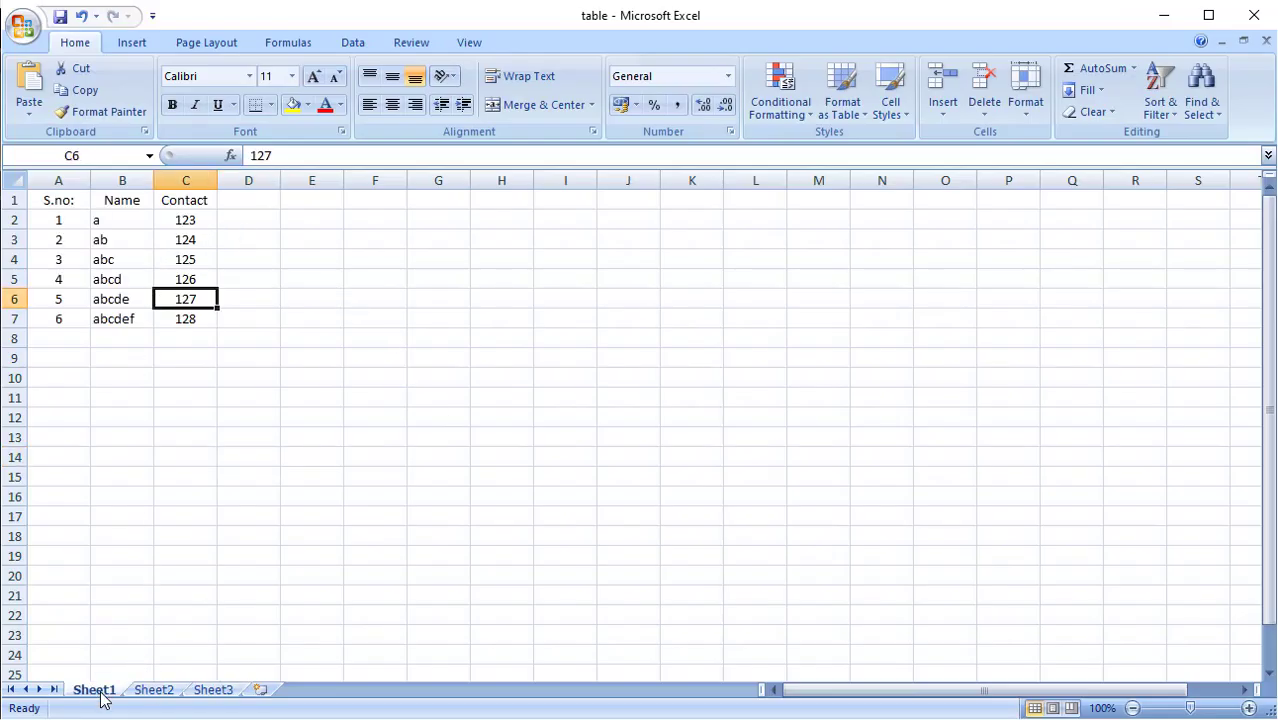
click(330, 378)
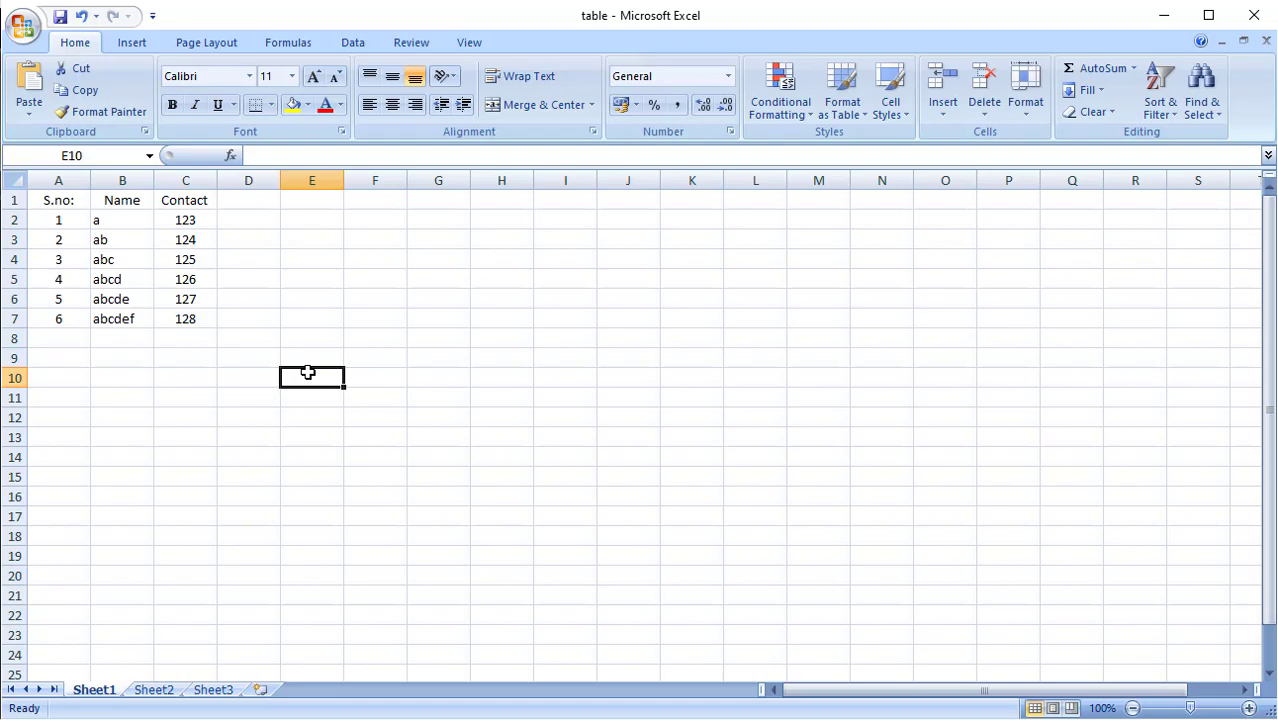
text(123)
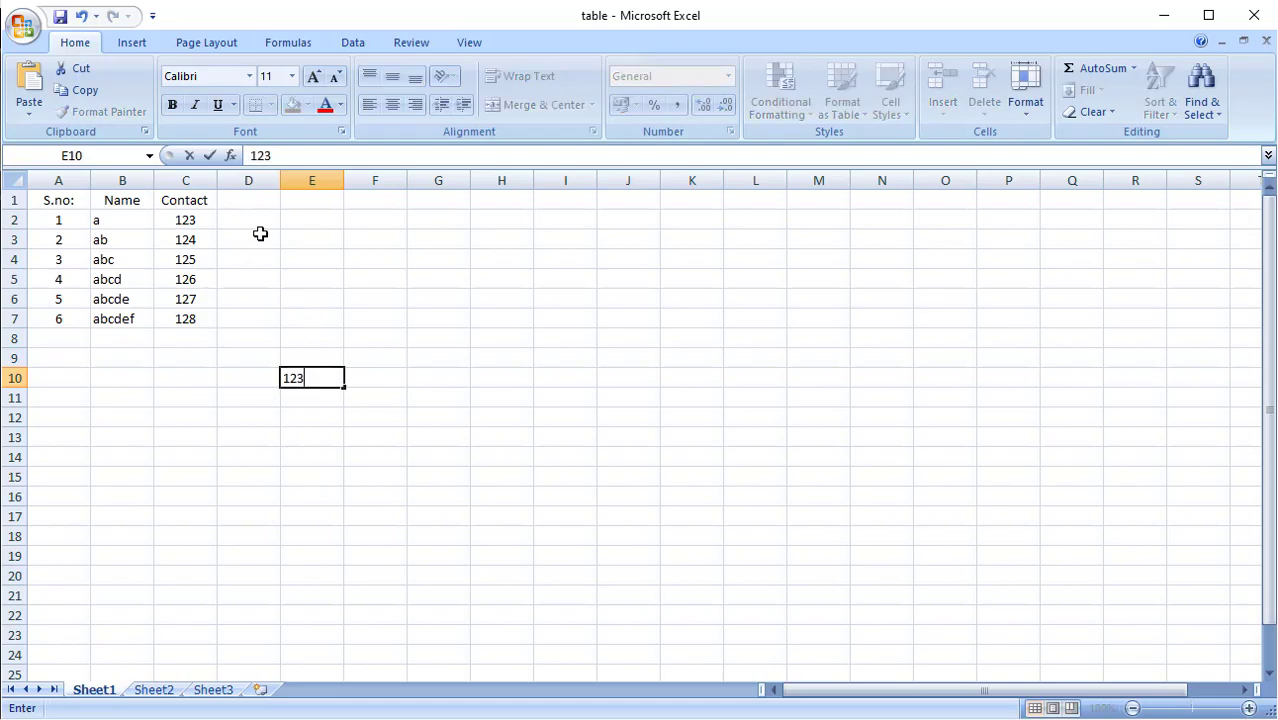
- Enter 568 in cell E4 of Sheet3
click(211, 690)
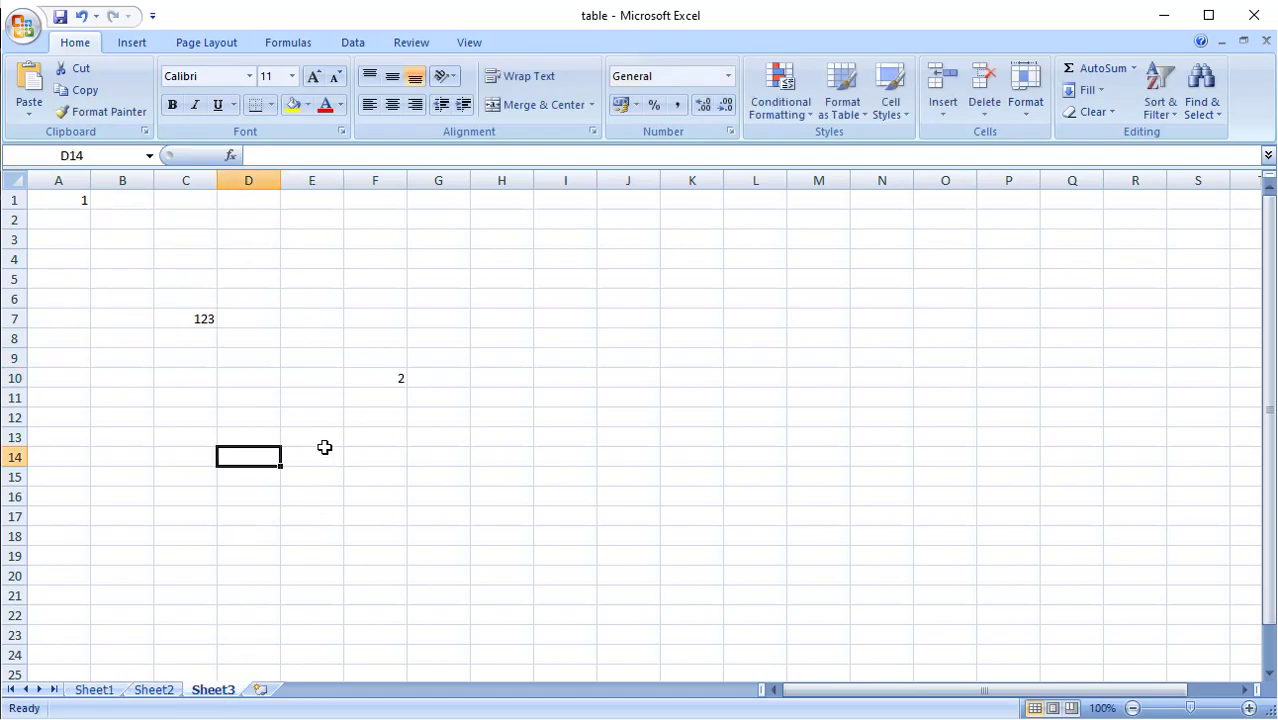
click(312, 258)
text(568)
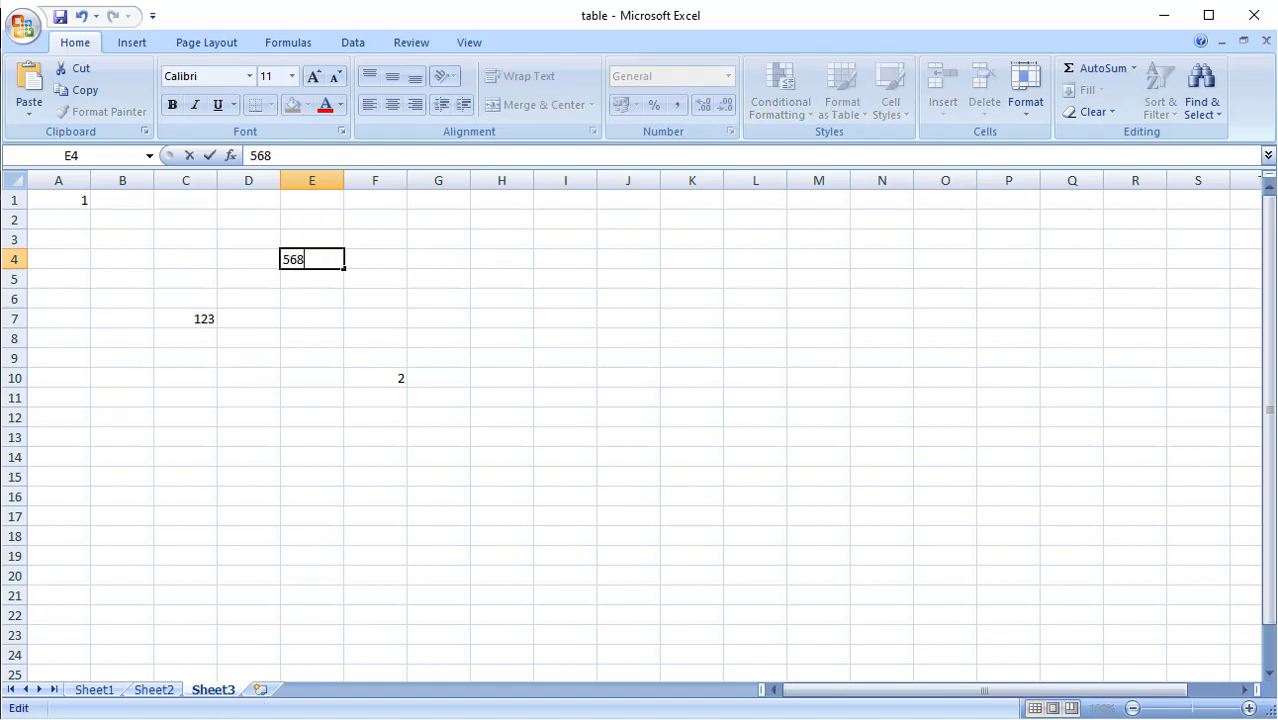
click(96, 690)
click(213, 690)
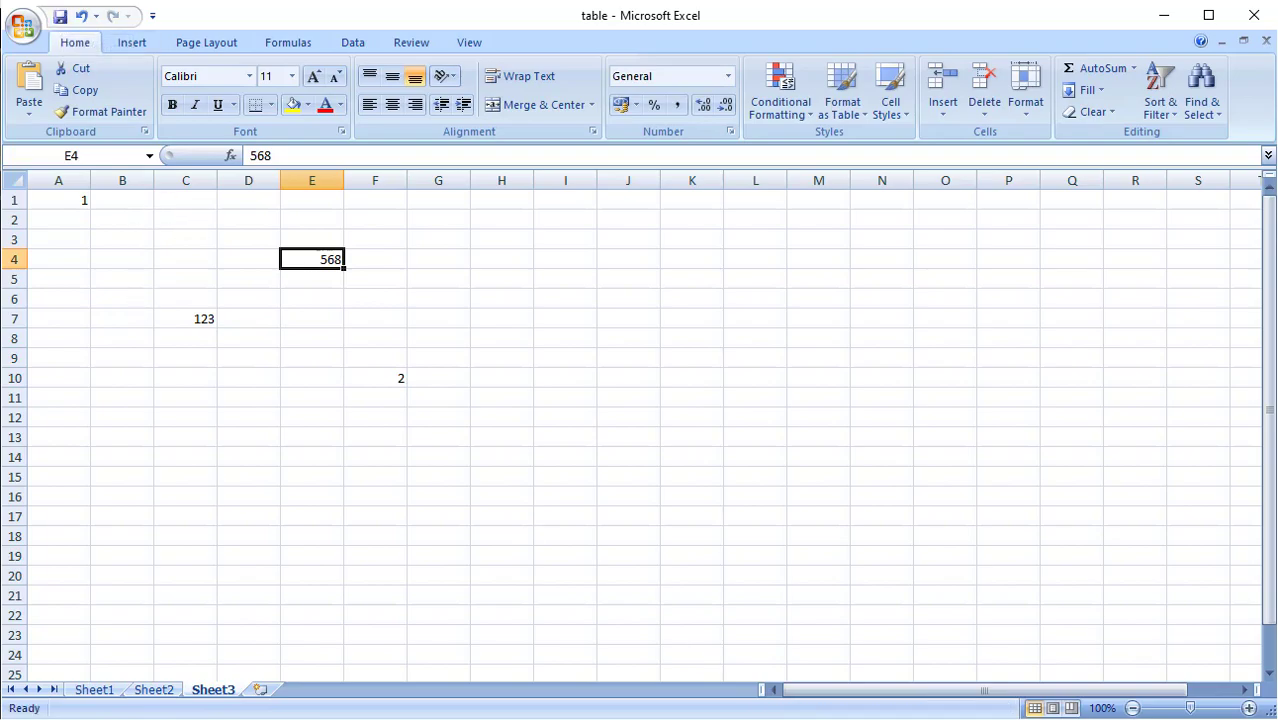
- Switch back to AutoCAD and update the data links of all three tables in the drawing together
key(alt+Tab)
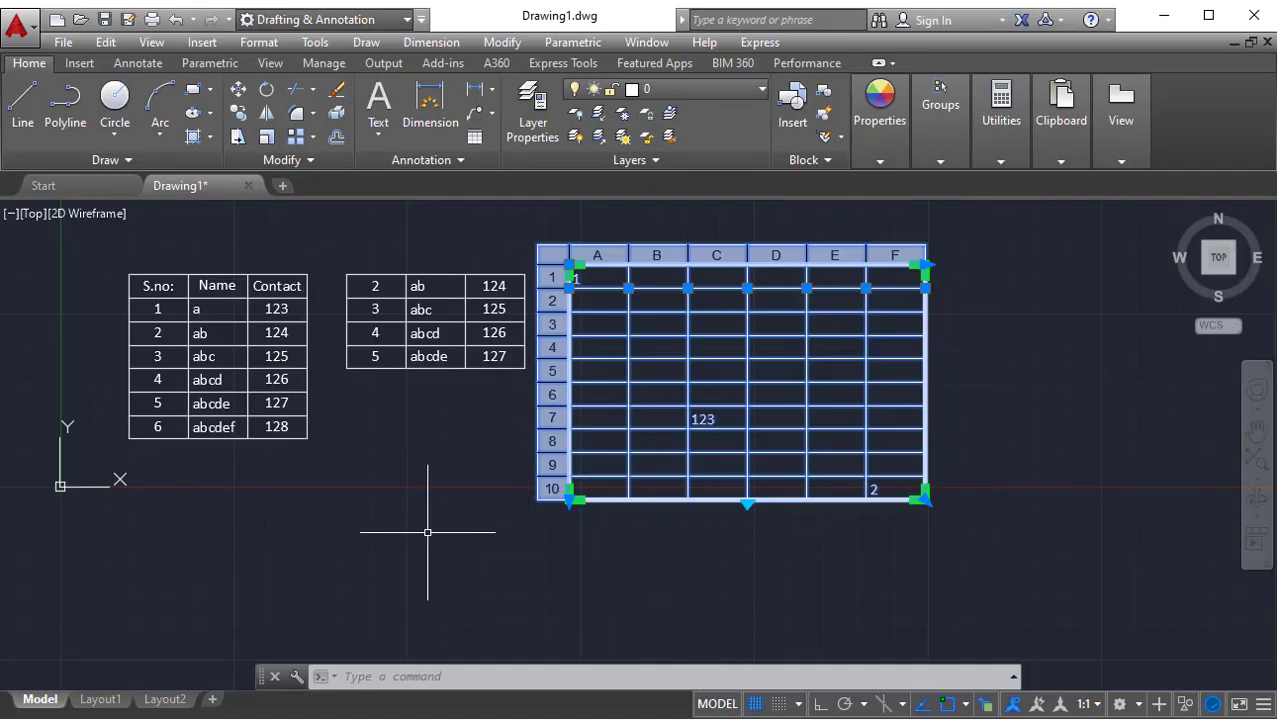
key(Escape)
click(1051, 565)
click(720, 465)
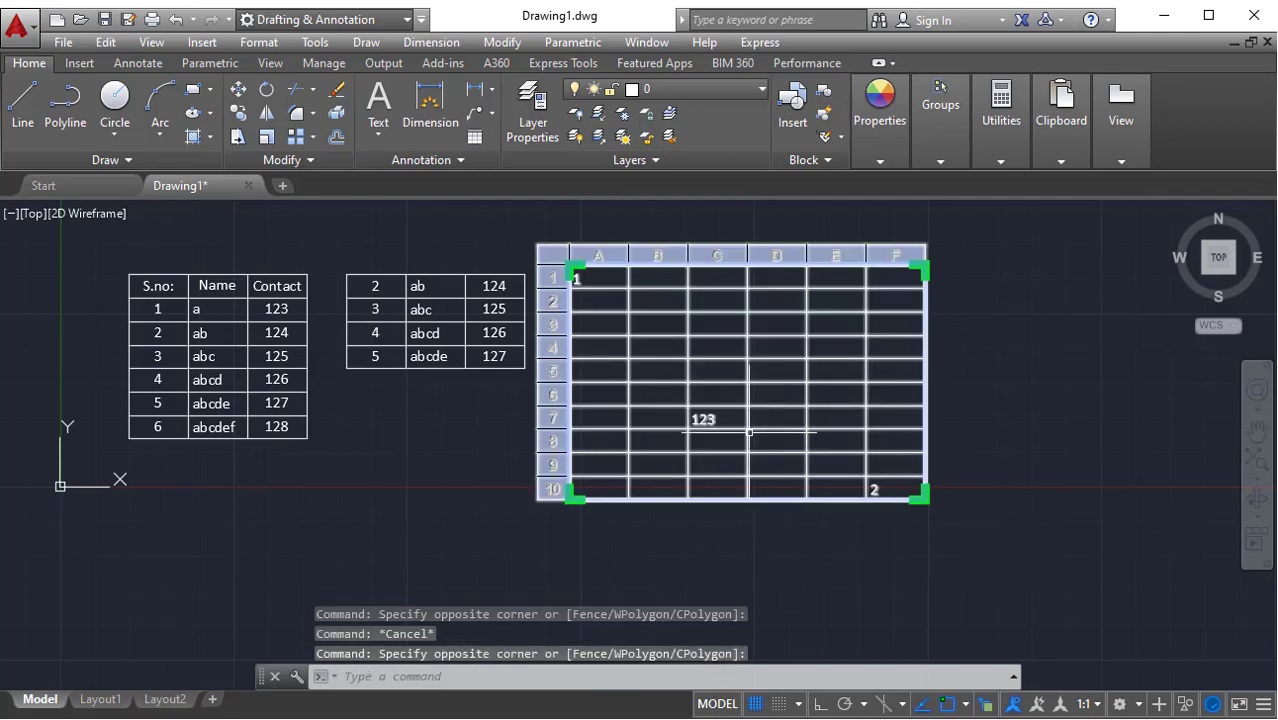
click(80, 62)
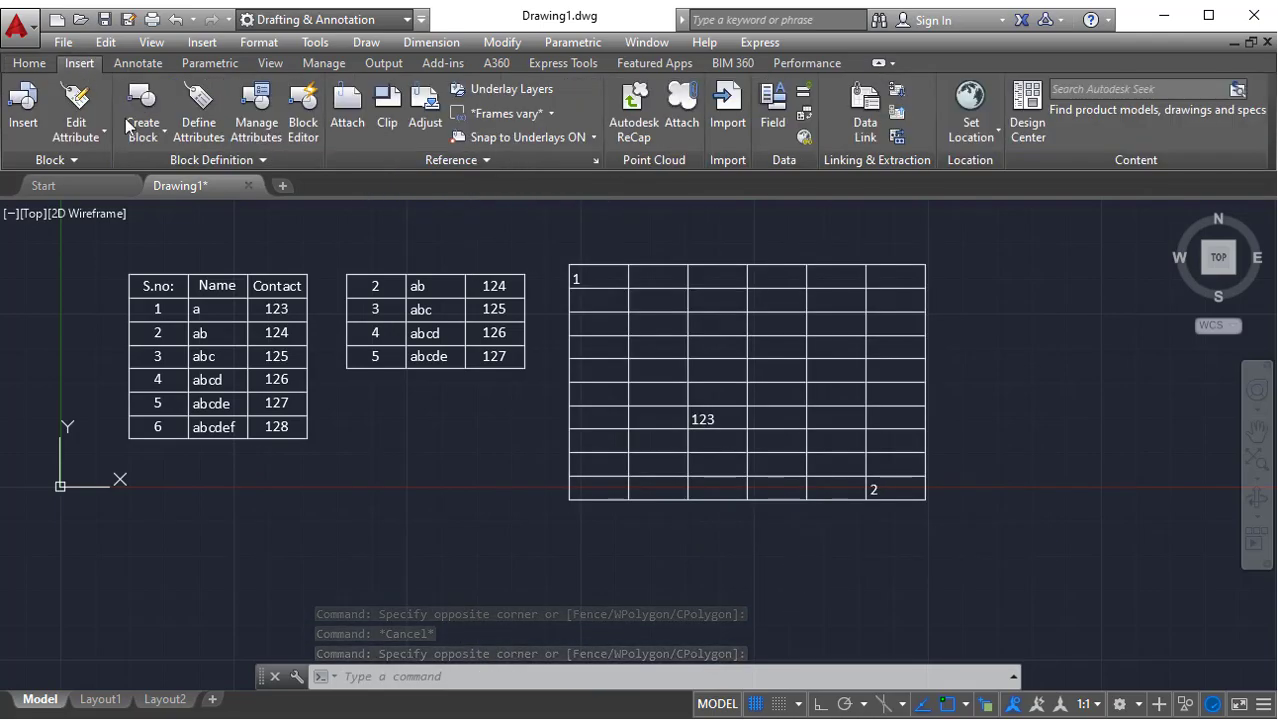
click(899, 97)
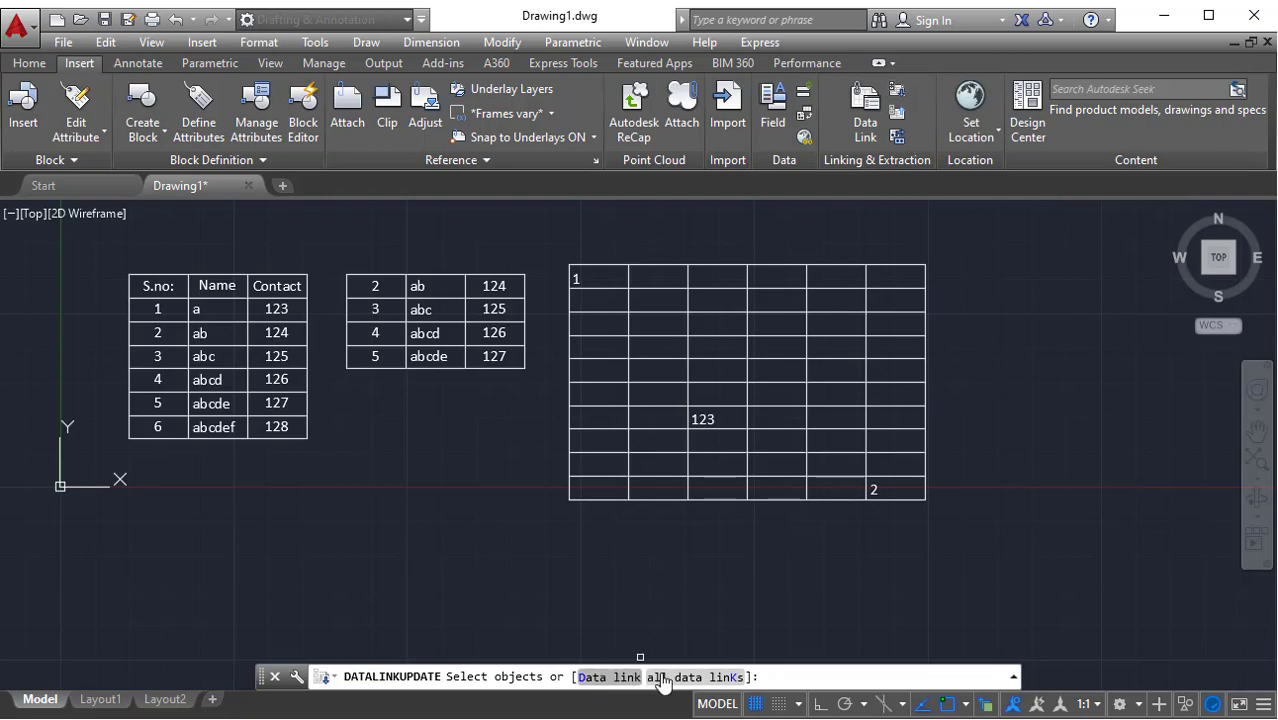
click(991, 606)
click(212, 241)
key(Return)
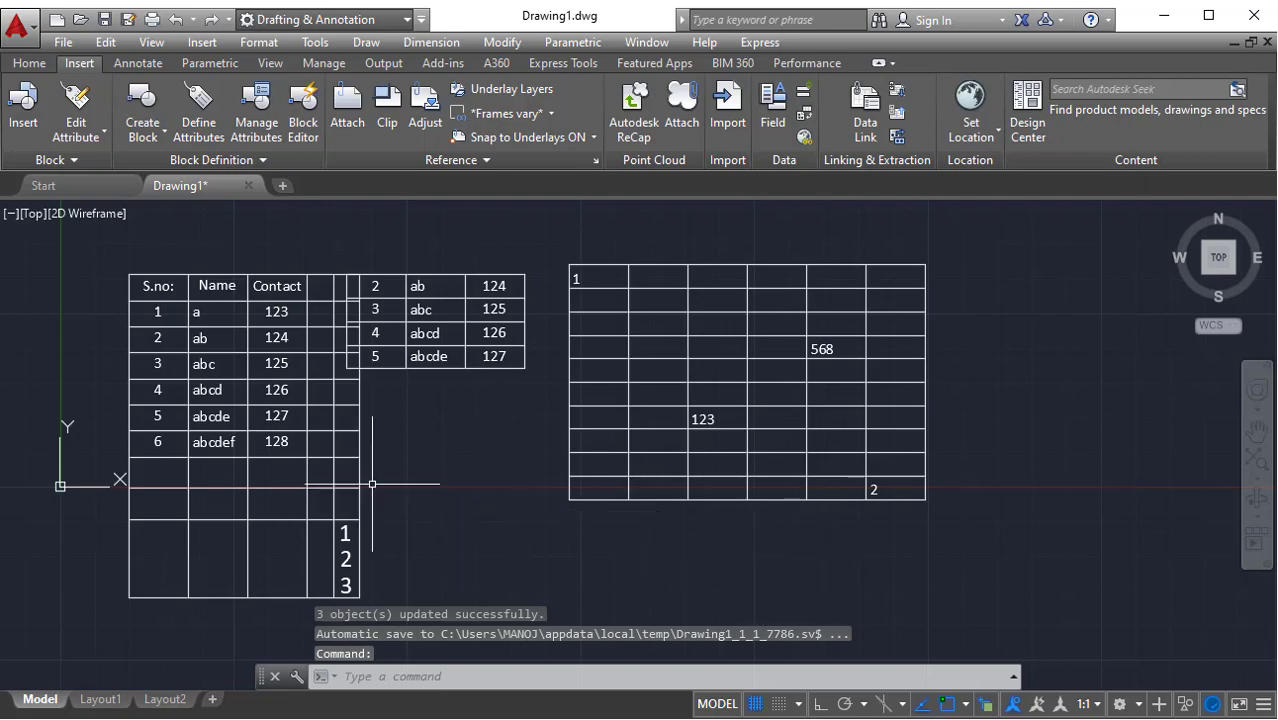
- Delete all three linked tables from the drawing
middle_drag(370, 506, 407, 453)
middle_drag(567, 461, 551, 485)
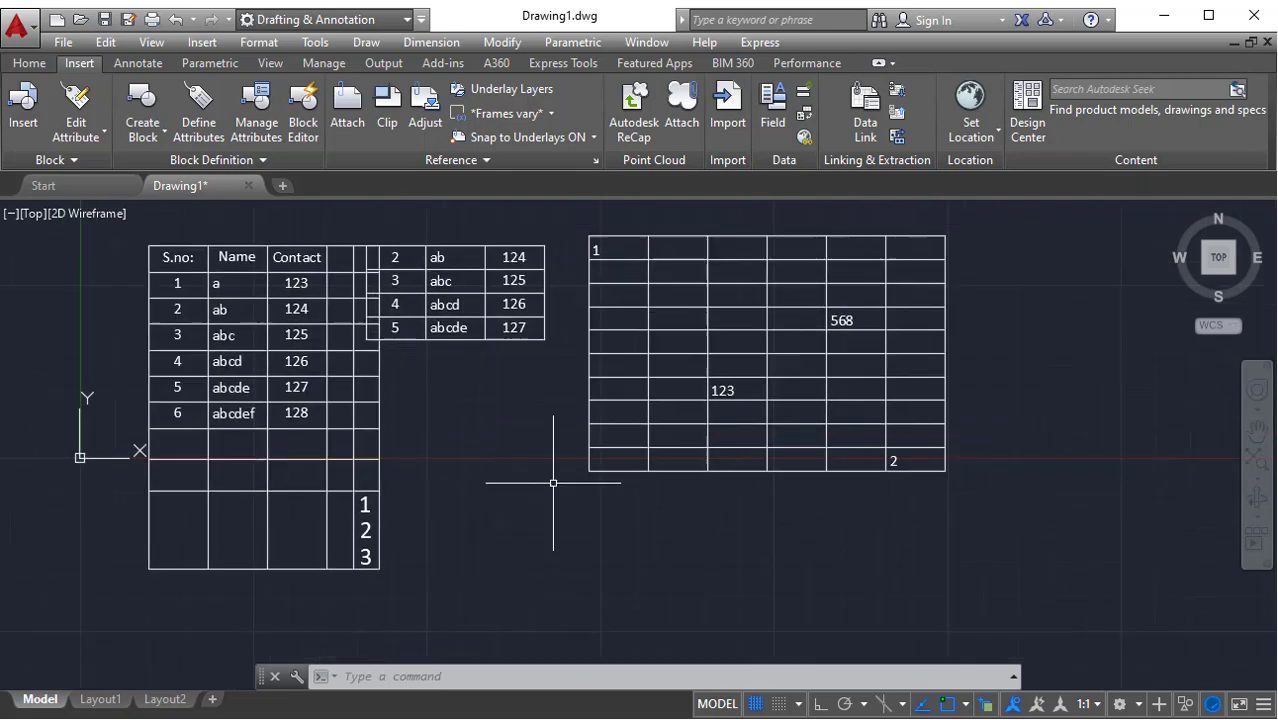
click(863, 608)
click(241, 300)
key(Delete)
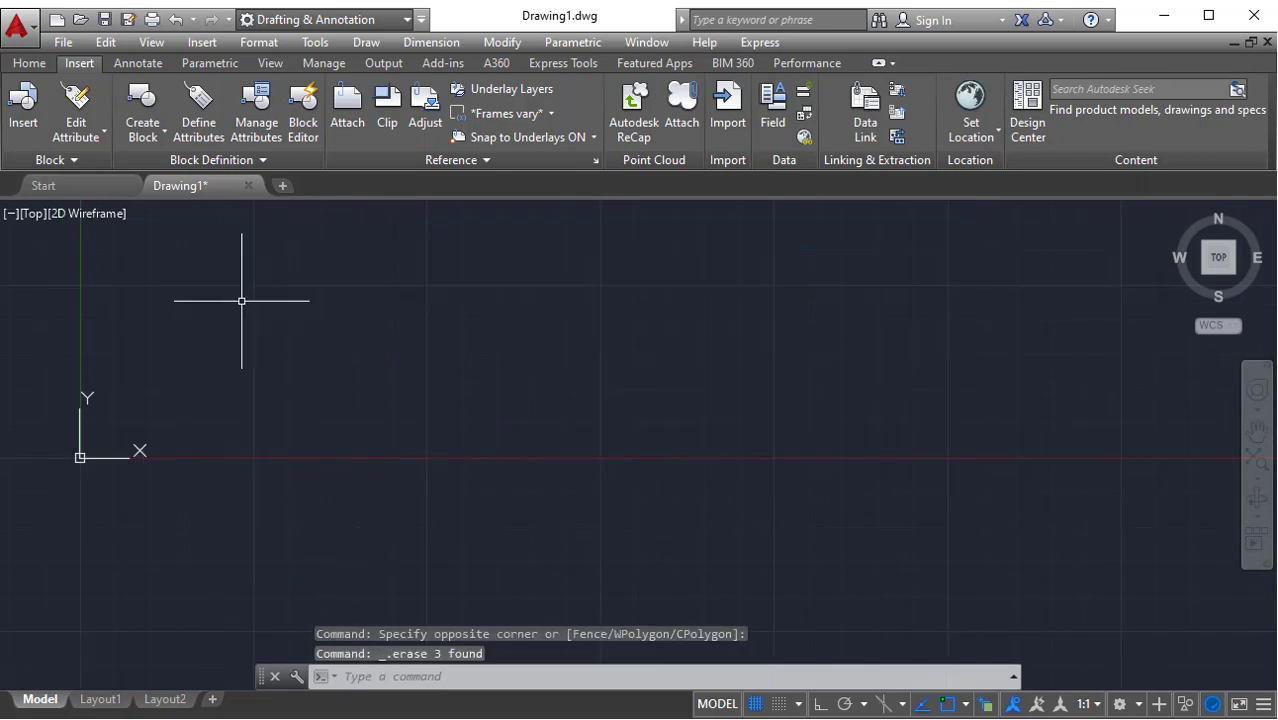